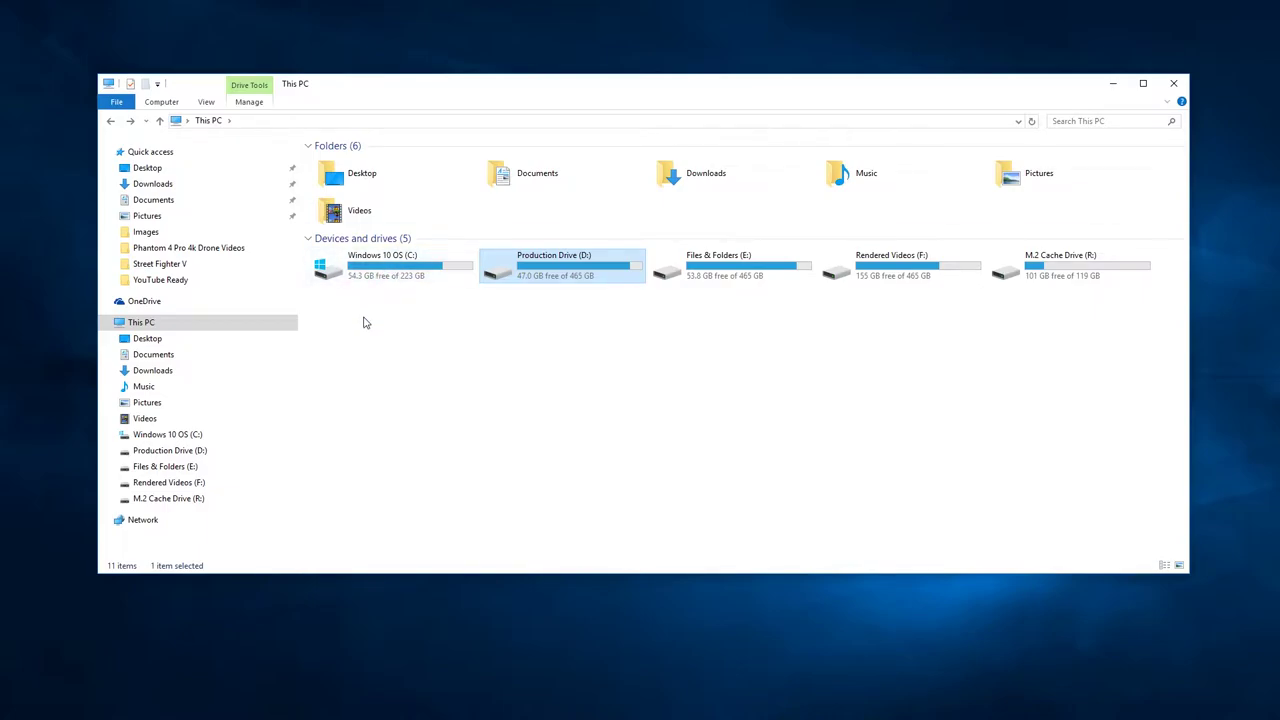
pyautogui.click(365, 322)
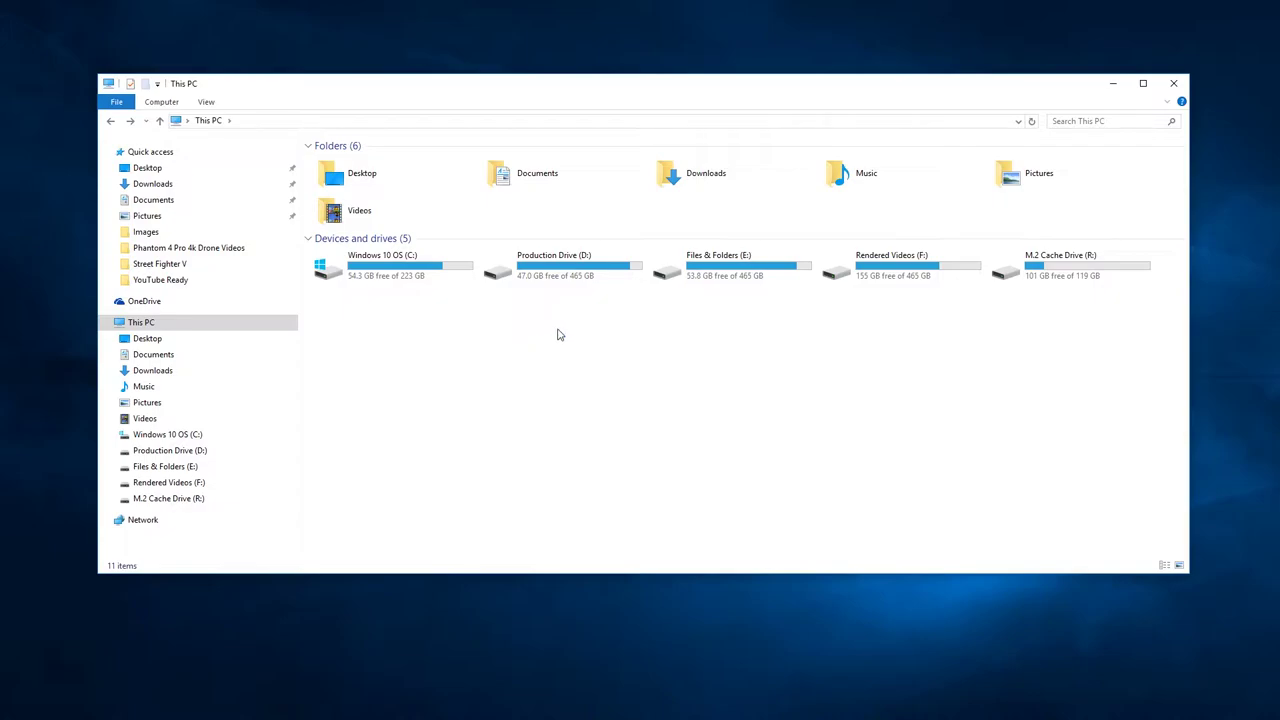
pyautogui.doubleClick(568, 270)
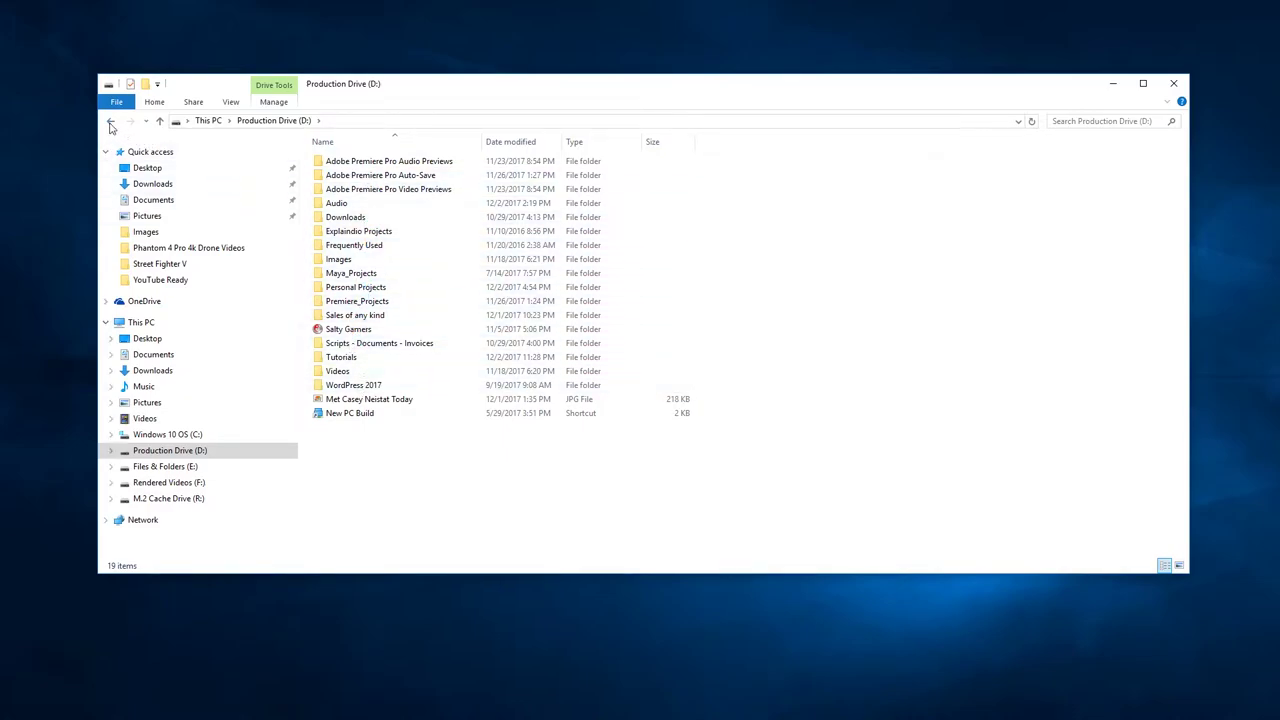
pyautogui.click(111, 121)
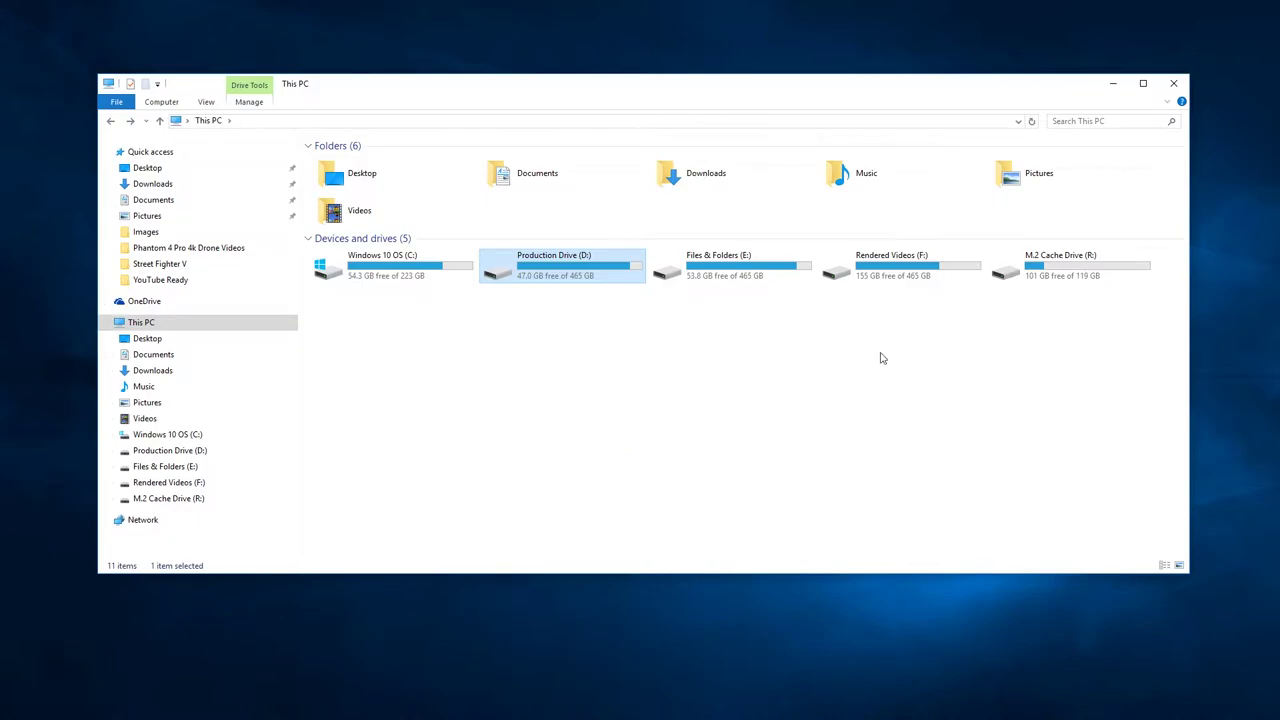
pyautogui.doubleClick(903, 268)
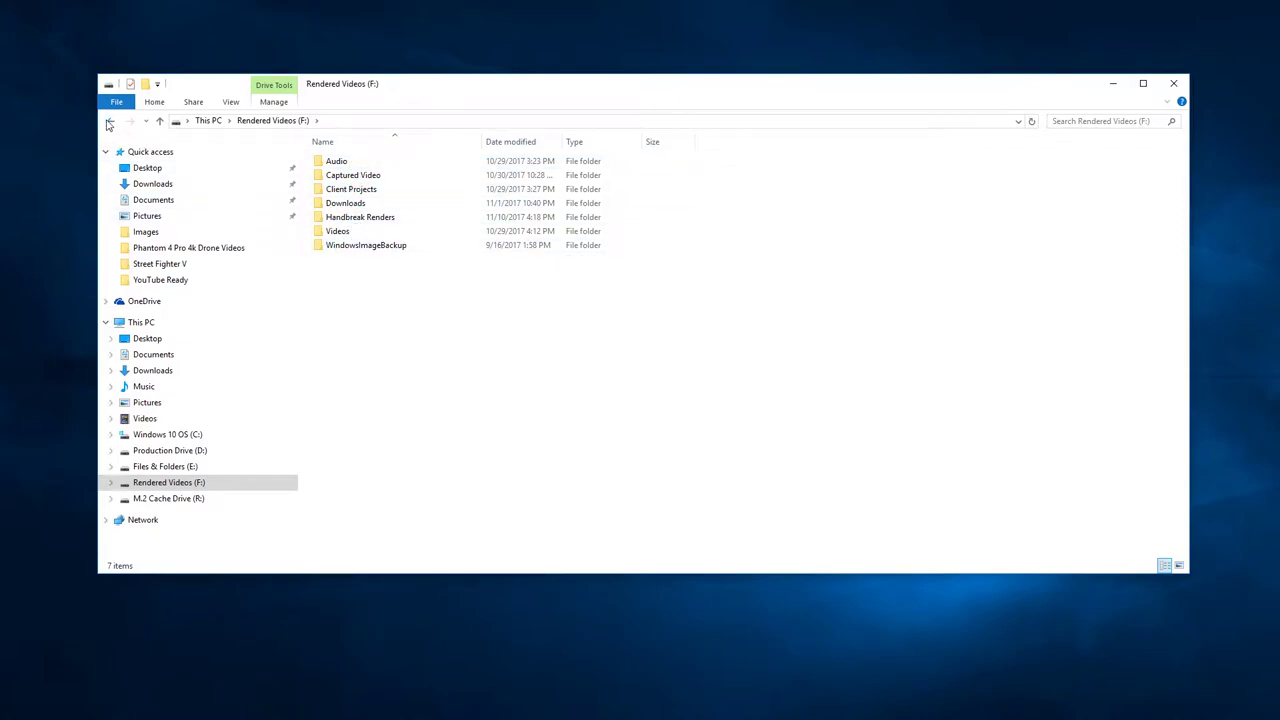
pyautogui.click(110, 121)
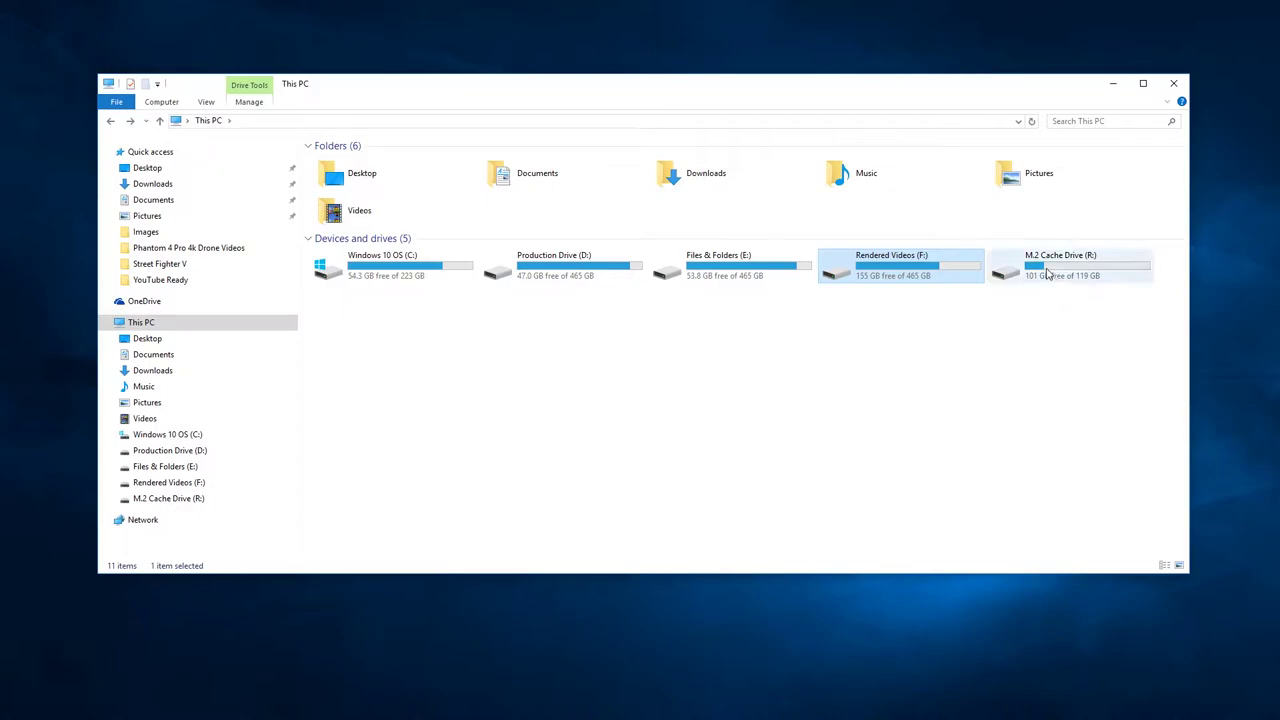
pyautogui.doubleClick(1070, 284)
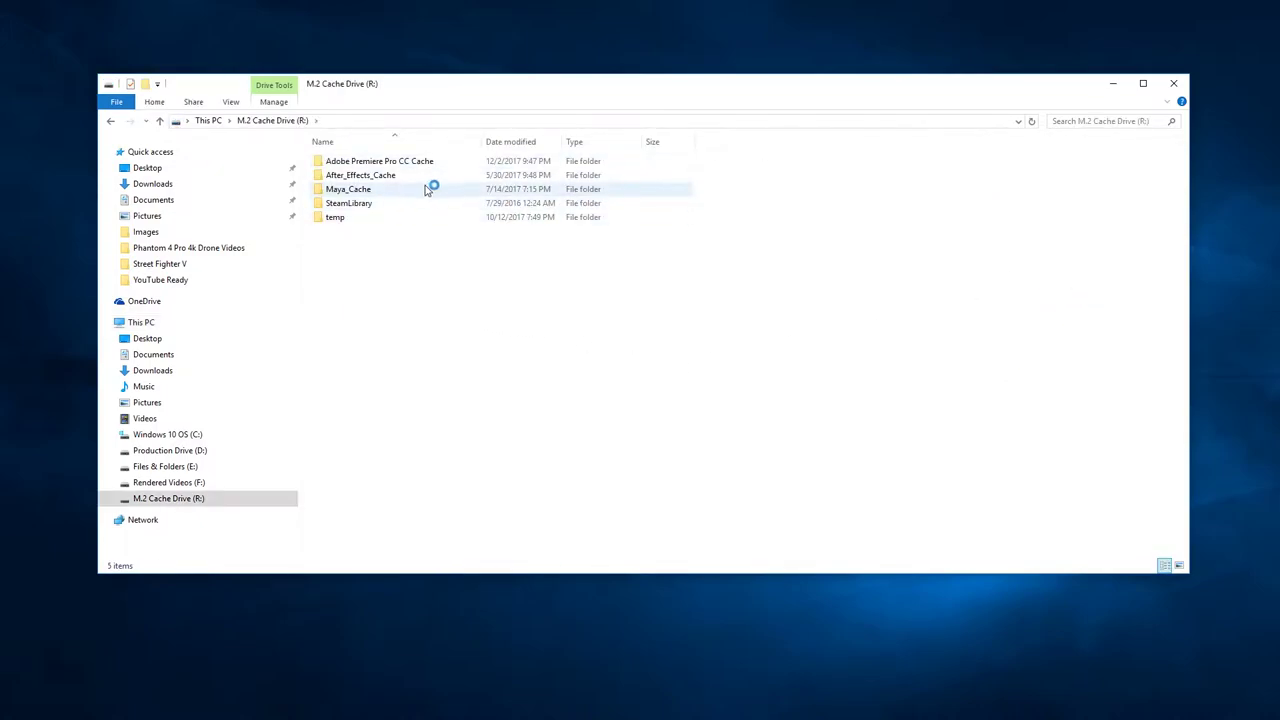
pyautogui.click(112, 121)
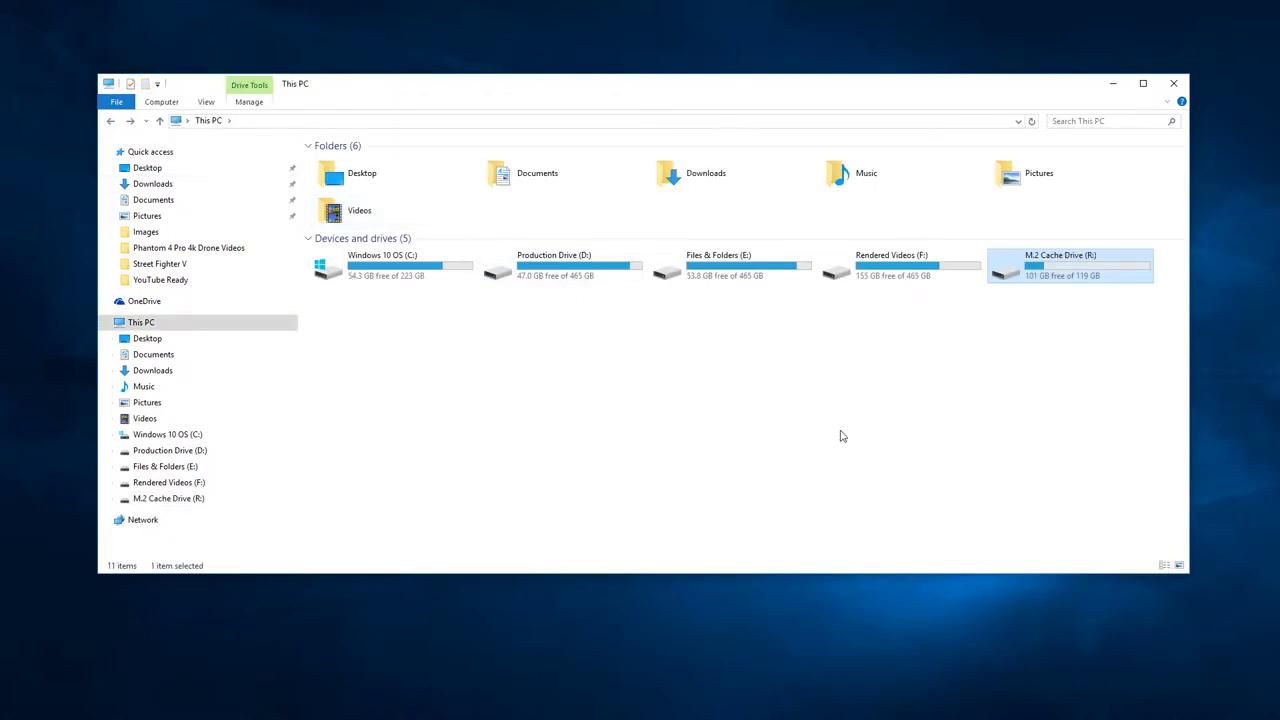
pyautogui.click(908, 442)
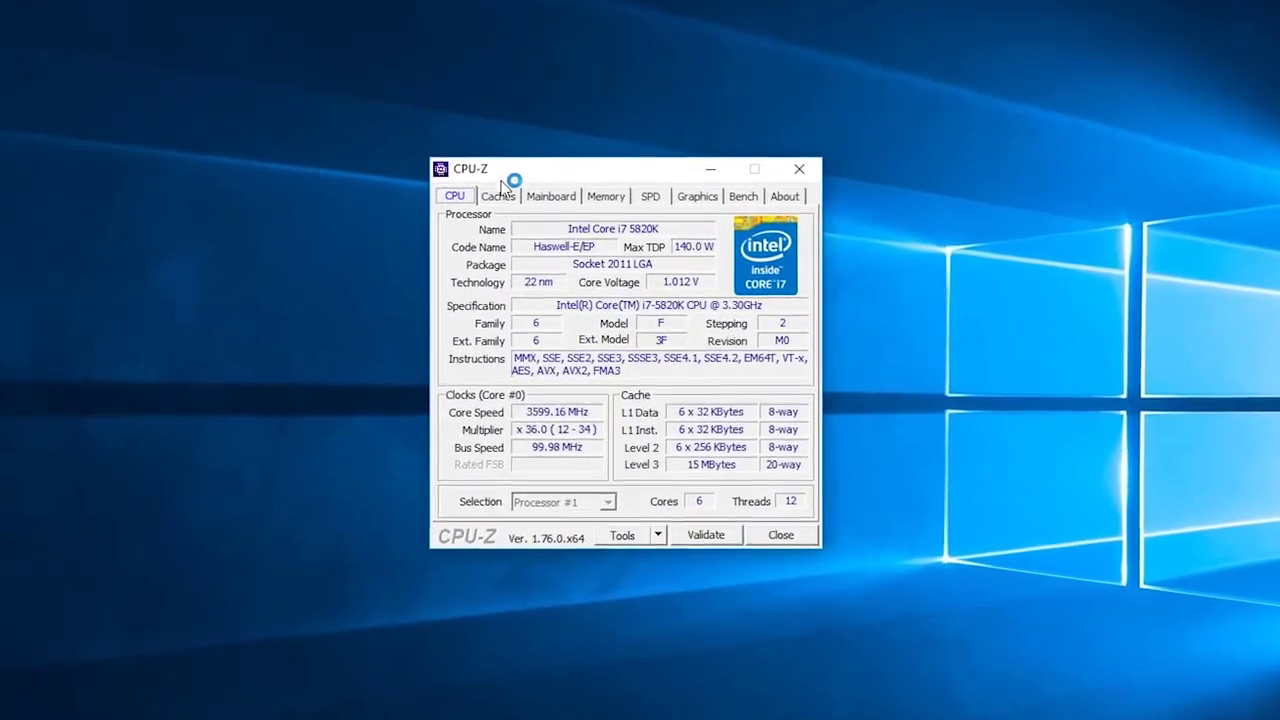
# Step: Look through CPU-Z's Mainboard and Memory tabs, ending on the Graphics card details
pyautogui.click(538, 192)
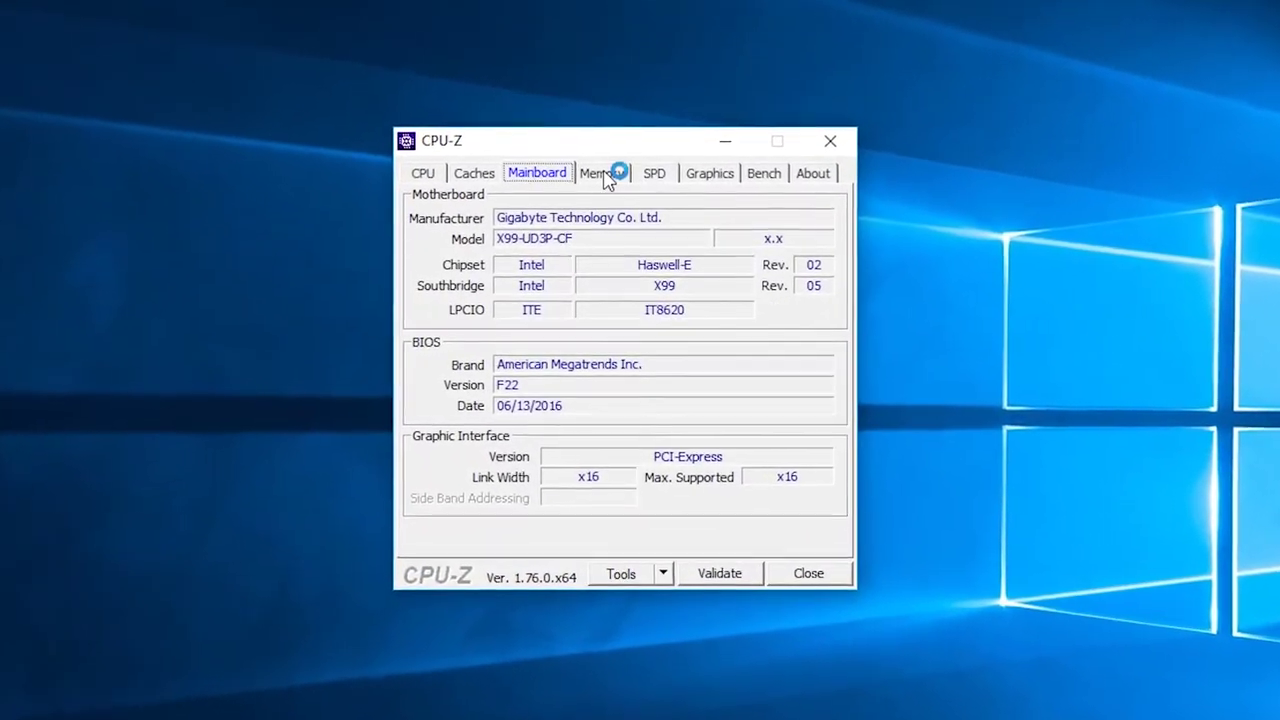
pyautogui.click(601, 168)
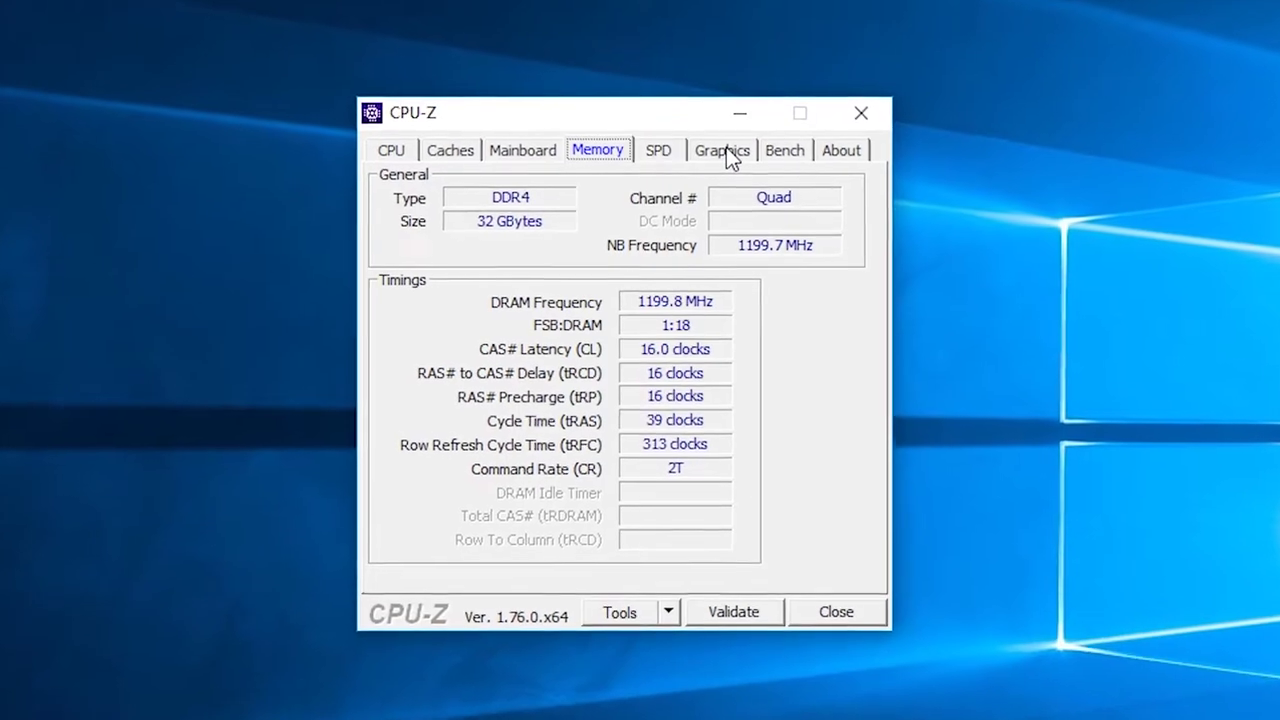
pyautogui.click(729, 145)
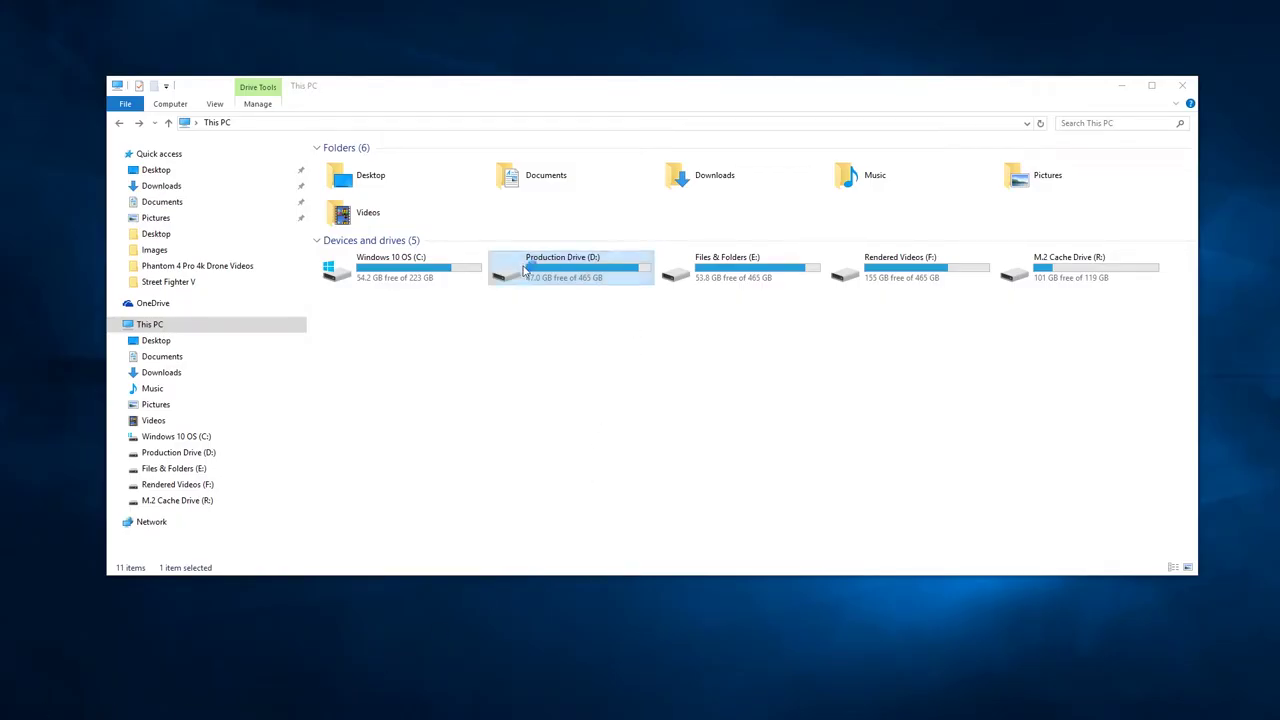
# Step: Browse D: > Premiere_Projects > DJI Go App folder, check Phantom 4 Pro 4k Drone Videos, then return
pyautogui.doubleClick(547, 268)
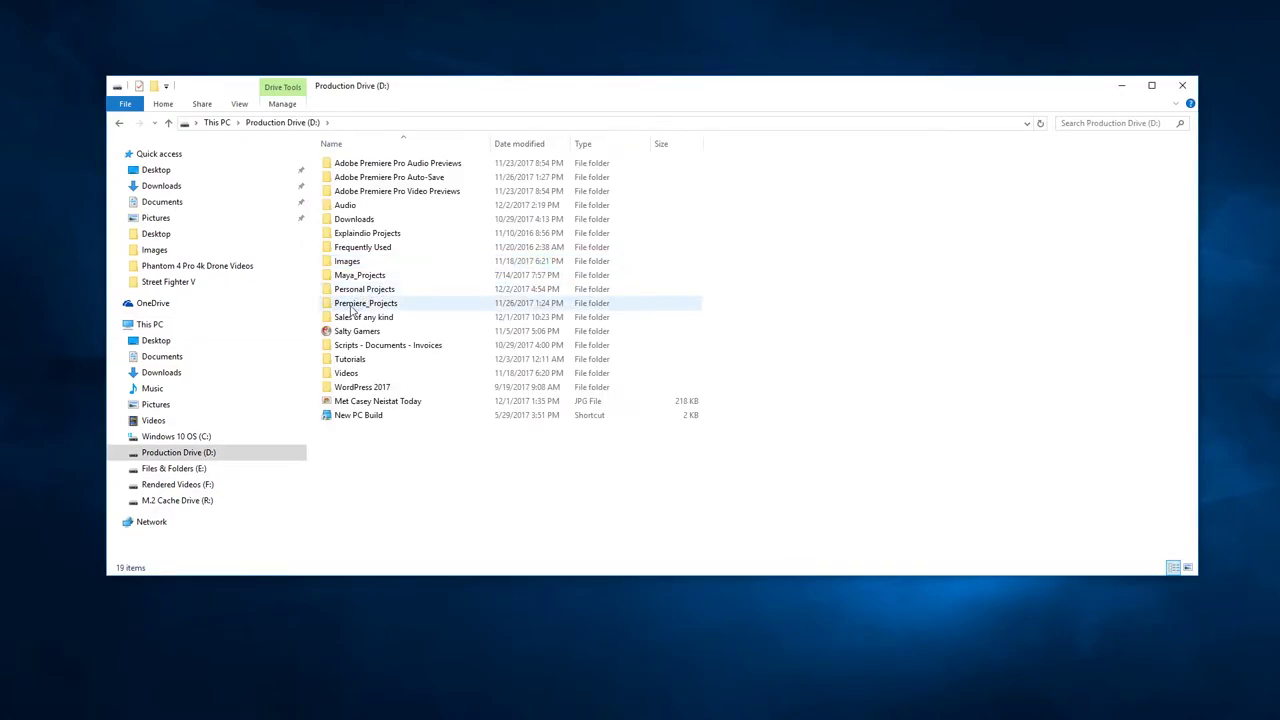
pyautogui.doubleClick(360, 303)
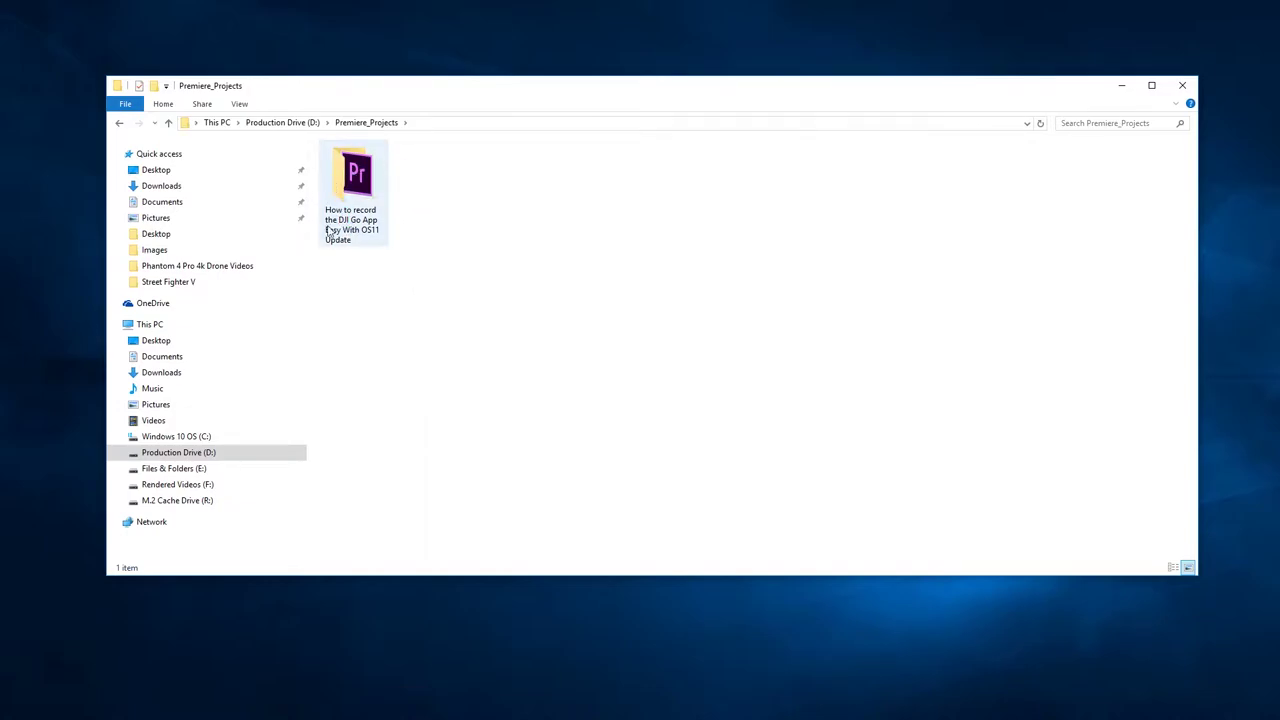
pyautogui.doubleClick(340, 213)
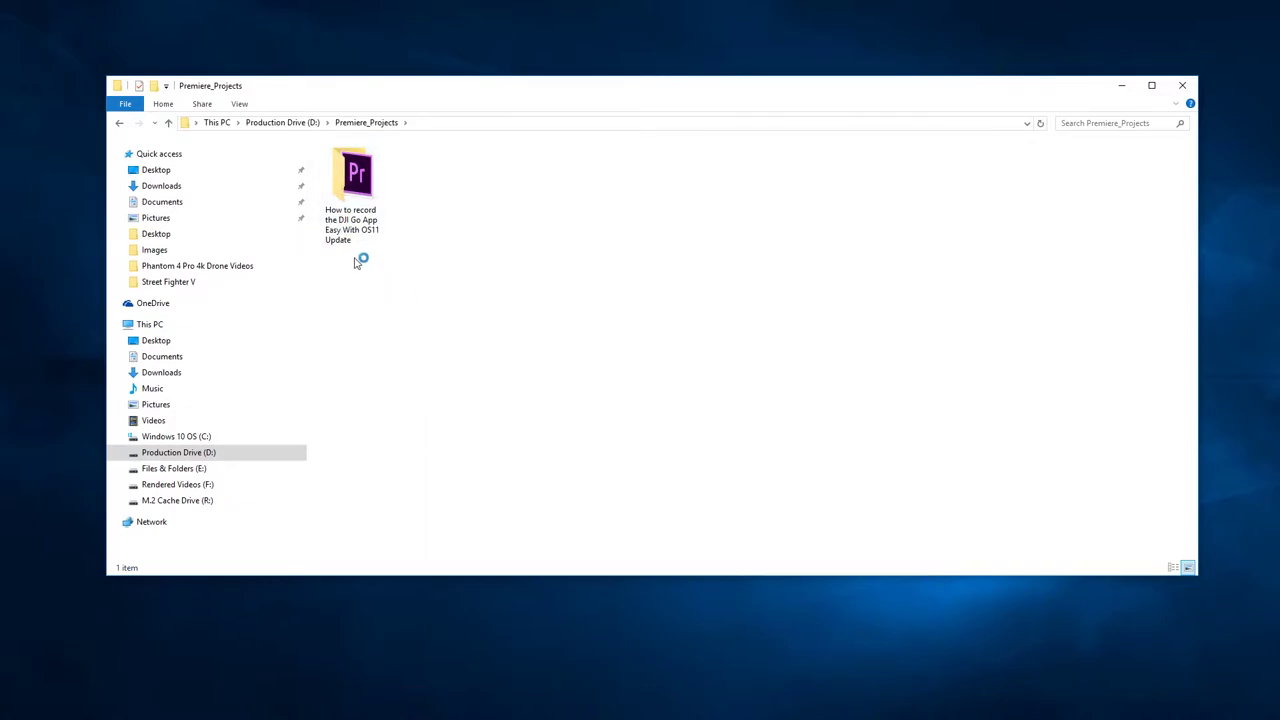
pyautogui.doubleClick(346, 240)
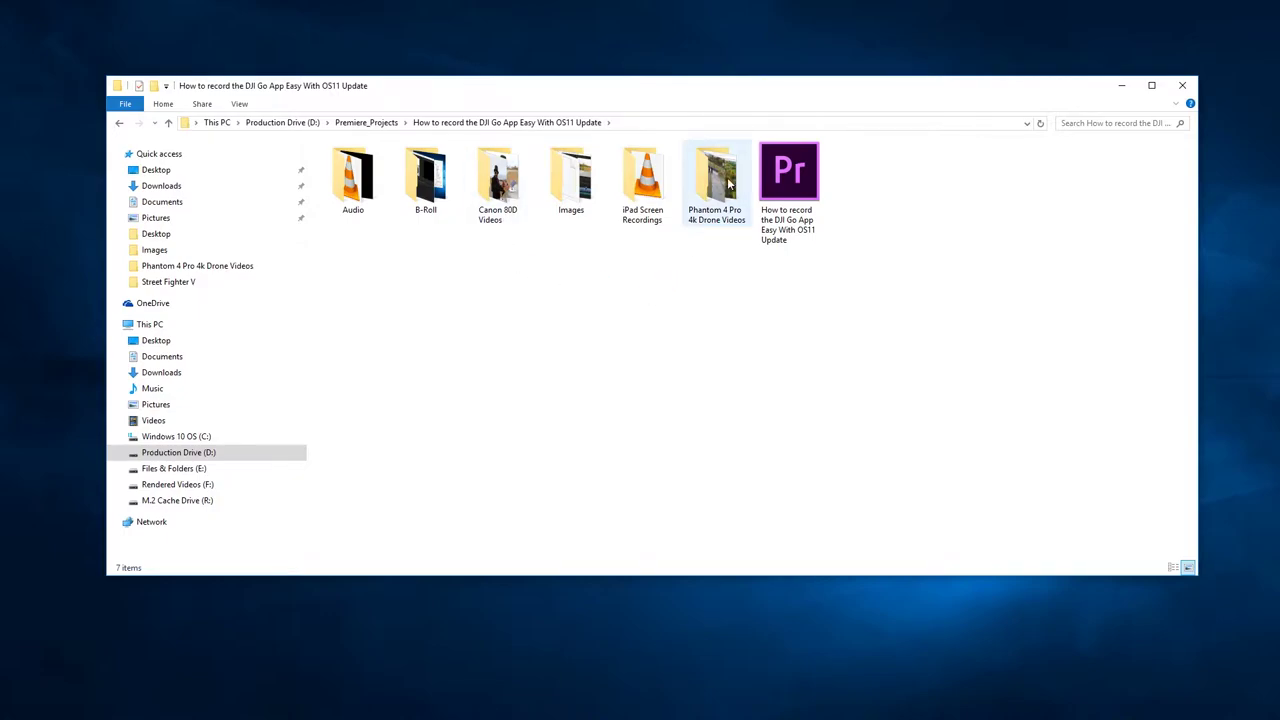
pyautogui.doubleClick(697, 187)
pyautogui.click(120, 123)
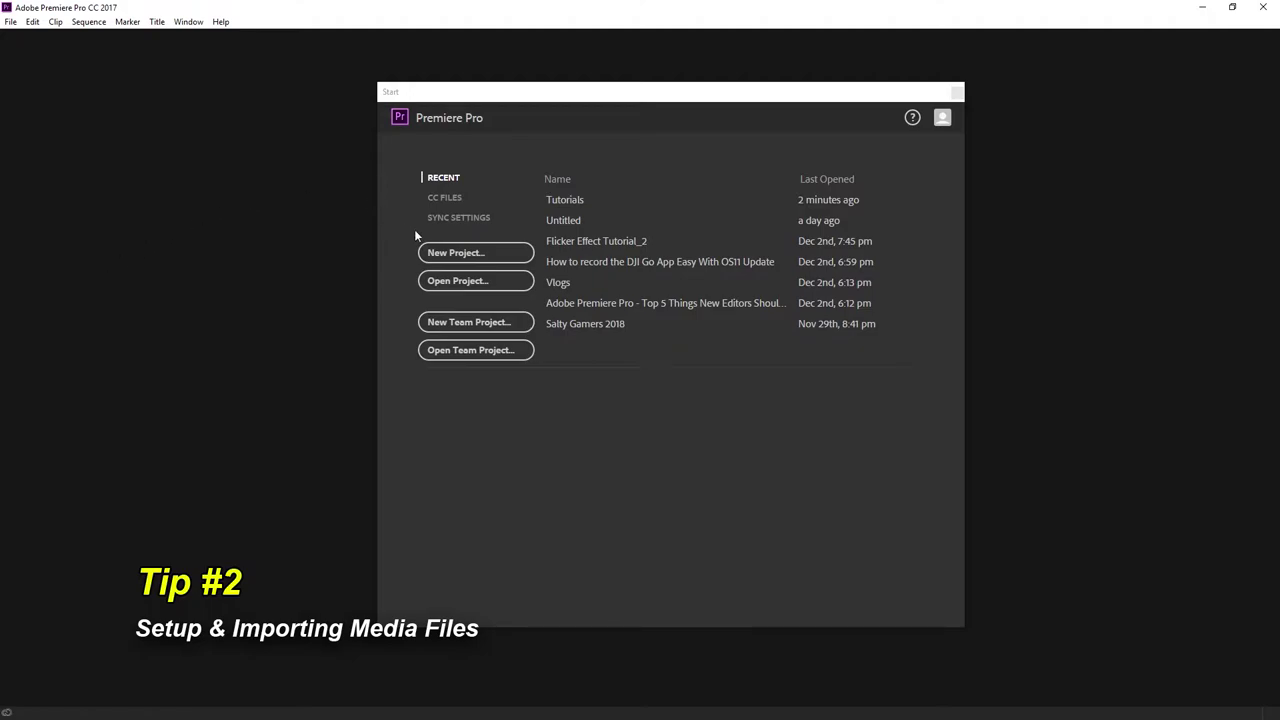
# Step: Name a new project 'How to record the DJI Go App Easy With OS11 Update' in the DJI folder on D:
pyautogui.click(432, 253)
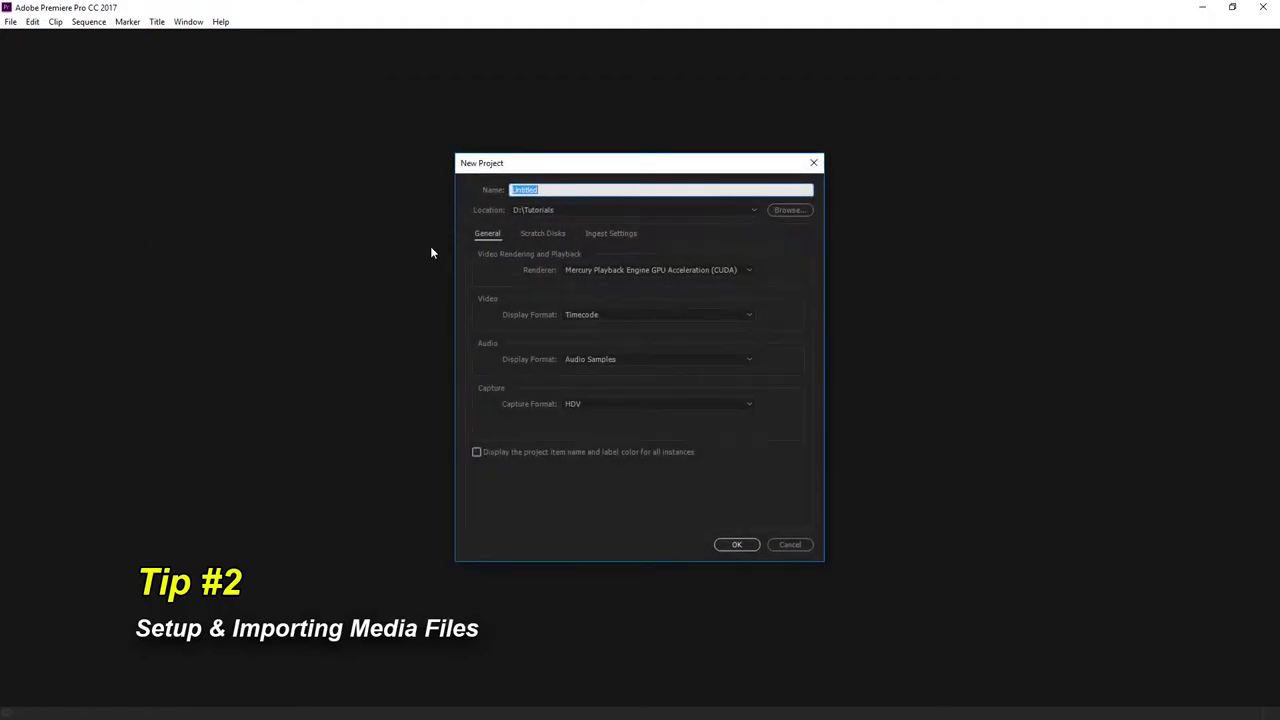
pyautogui.press('BackSpace')
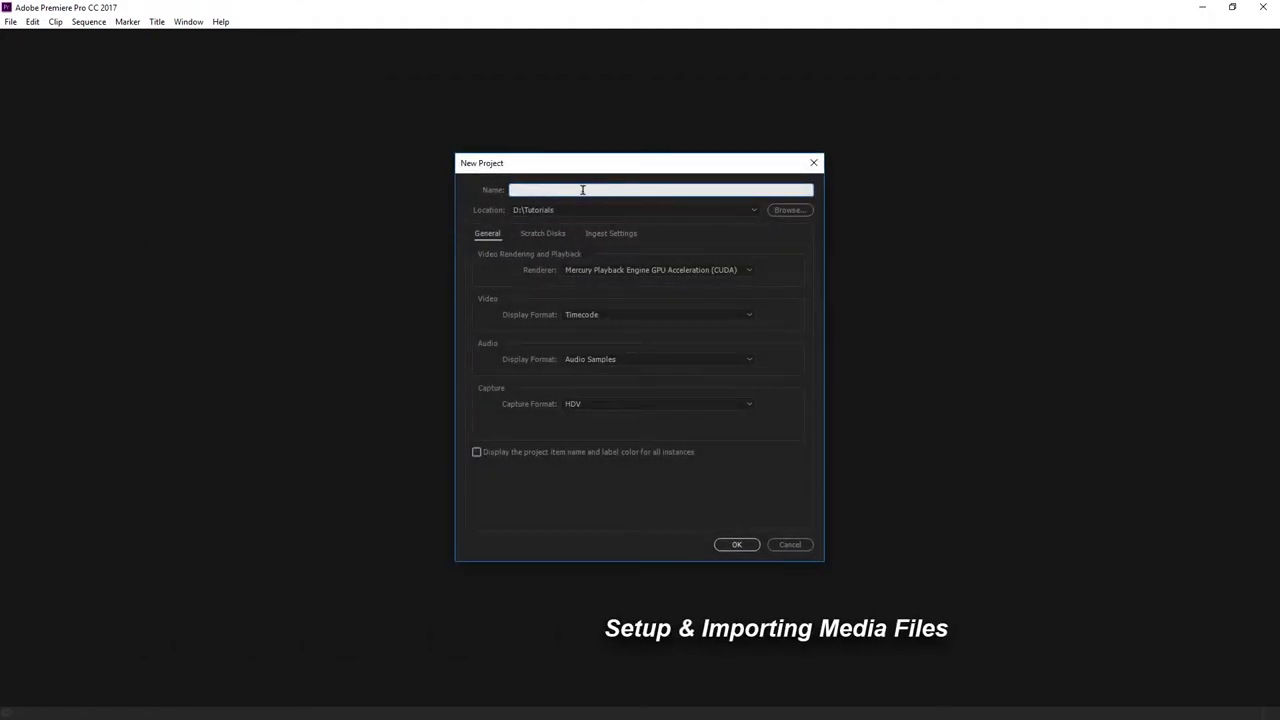
pyautogui.write('How to record the DJI Go App Easy With OS11 Update')
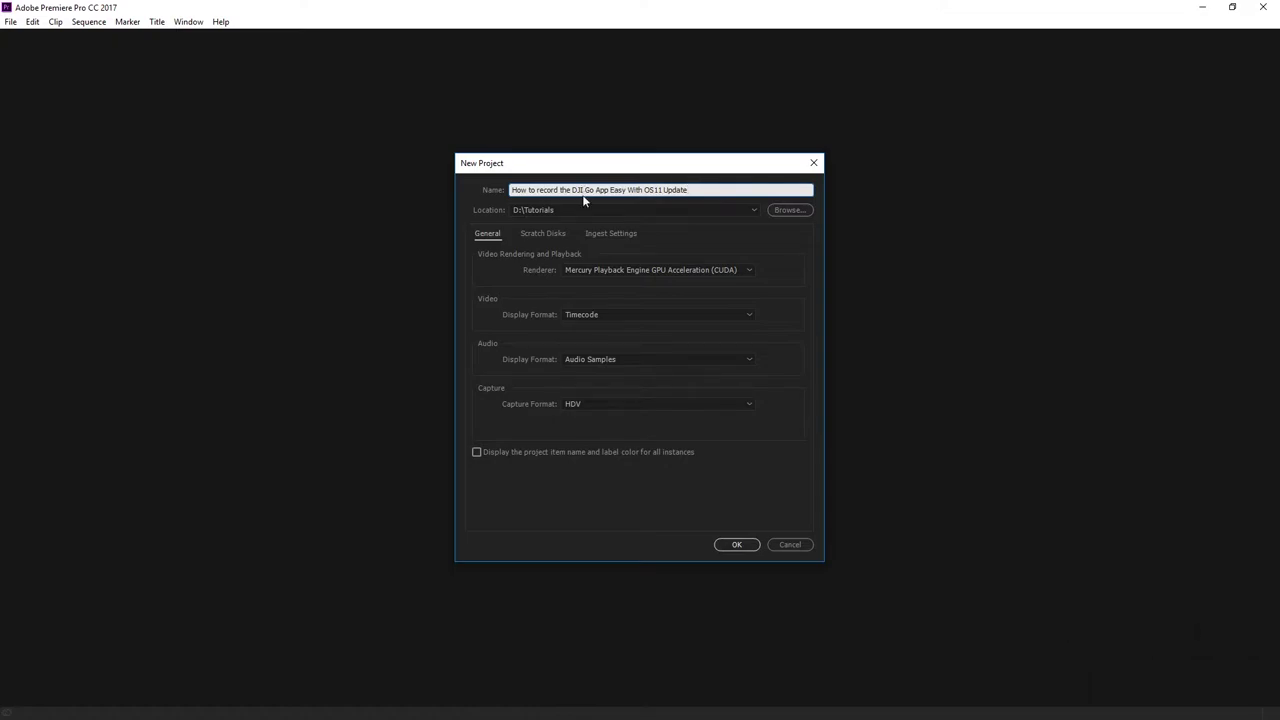
pyautogui.click(789, 210)
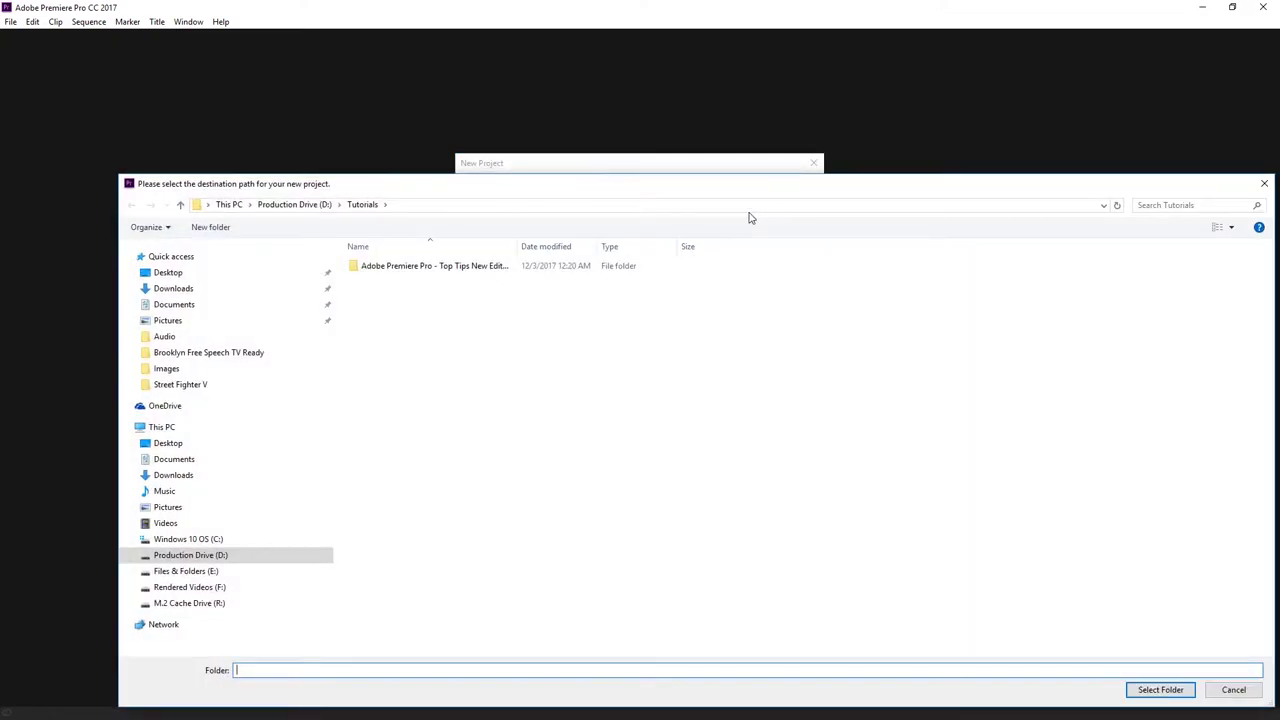
pyautogui.click(177, 556)
pyautogui.doubleClick(400, 405)
pyautogui.click(430, 265)
pyautogui.click(1160, 690)
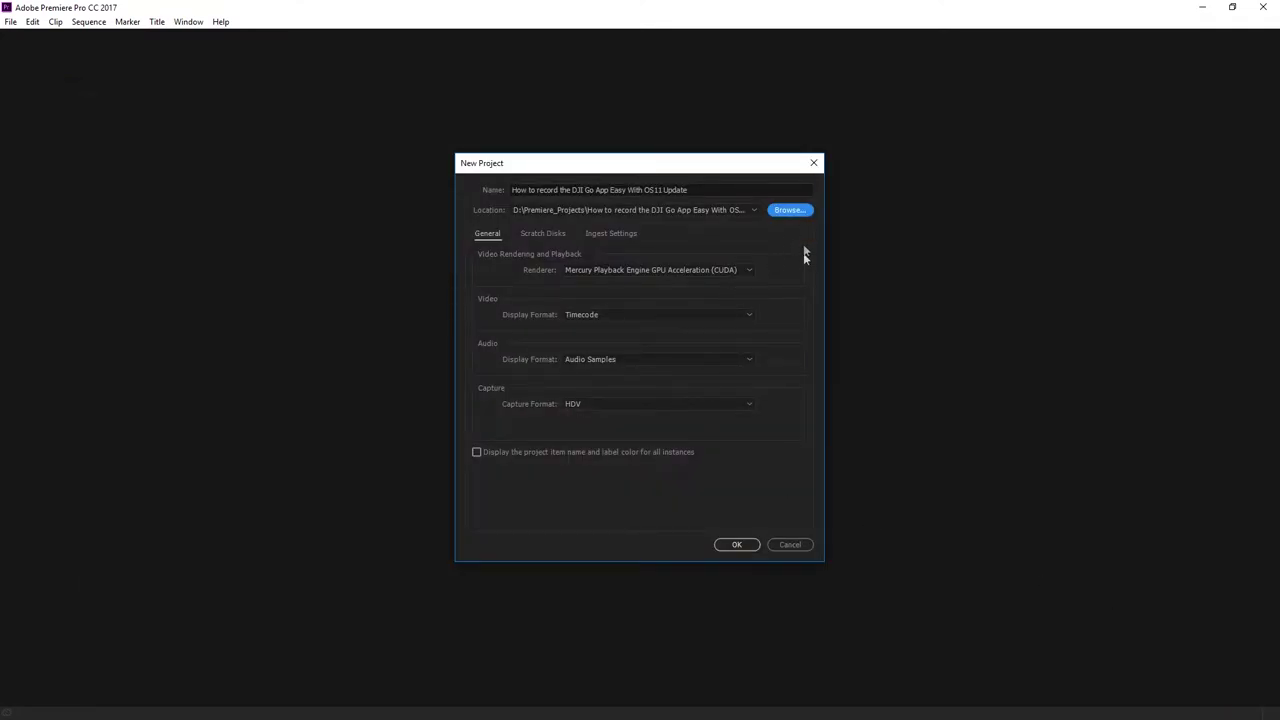
# Step: Keep the Mercury GPU (CUDA) renderer, review scratch disks, and create the project
pyautogui.click(749, 270)
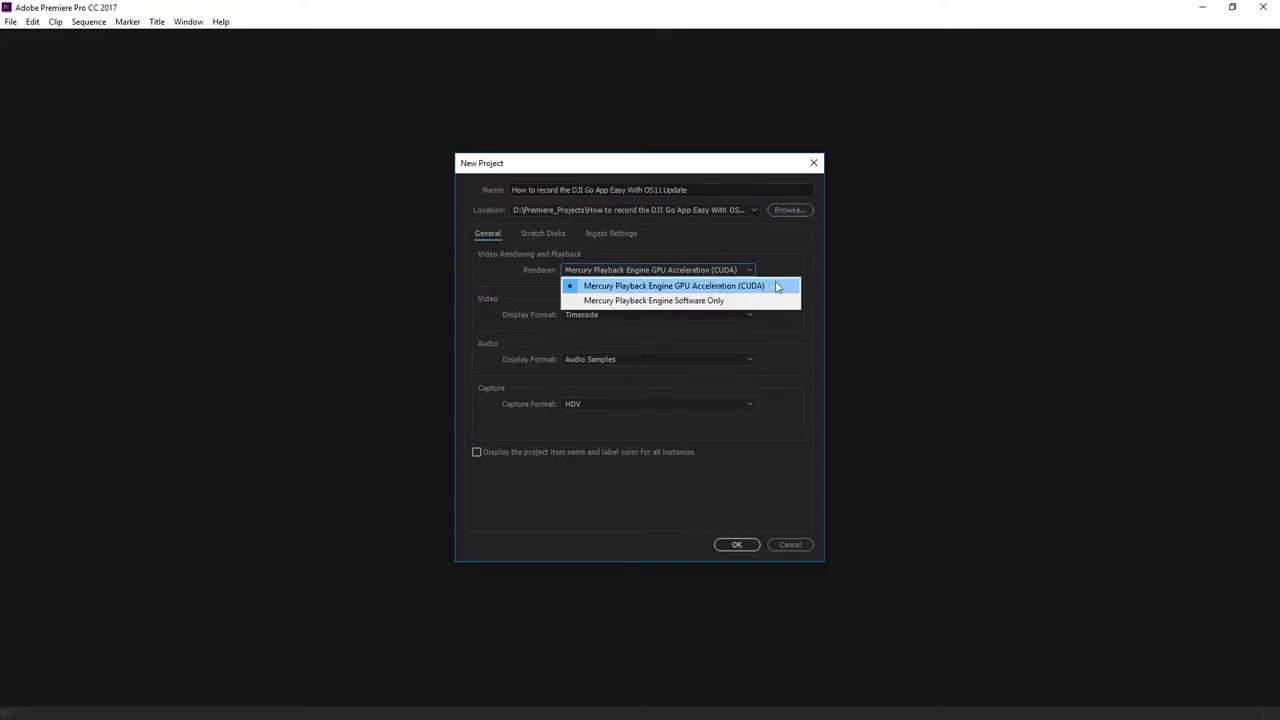
pyautogui.click(777, 286)
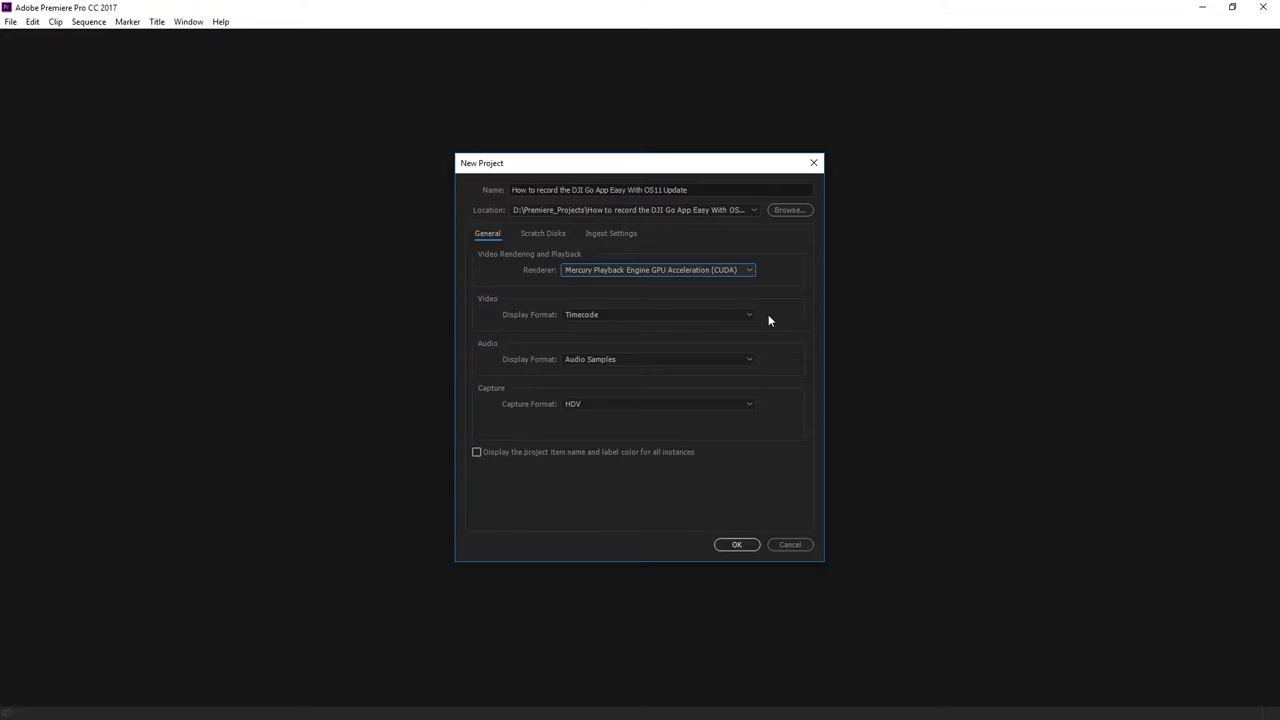
pyautogui.click(533, 238)
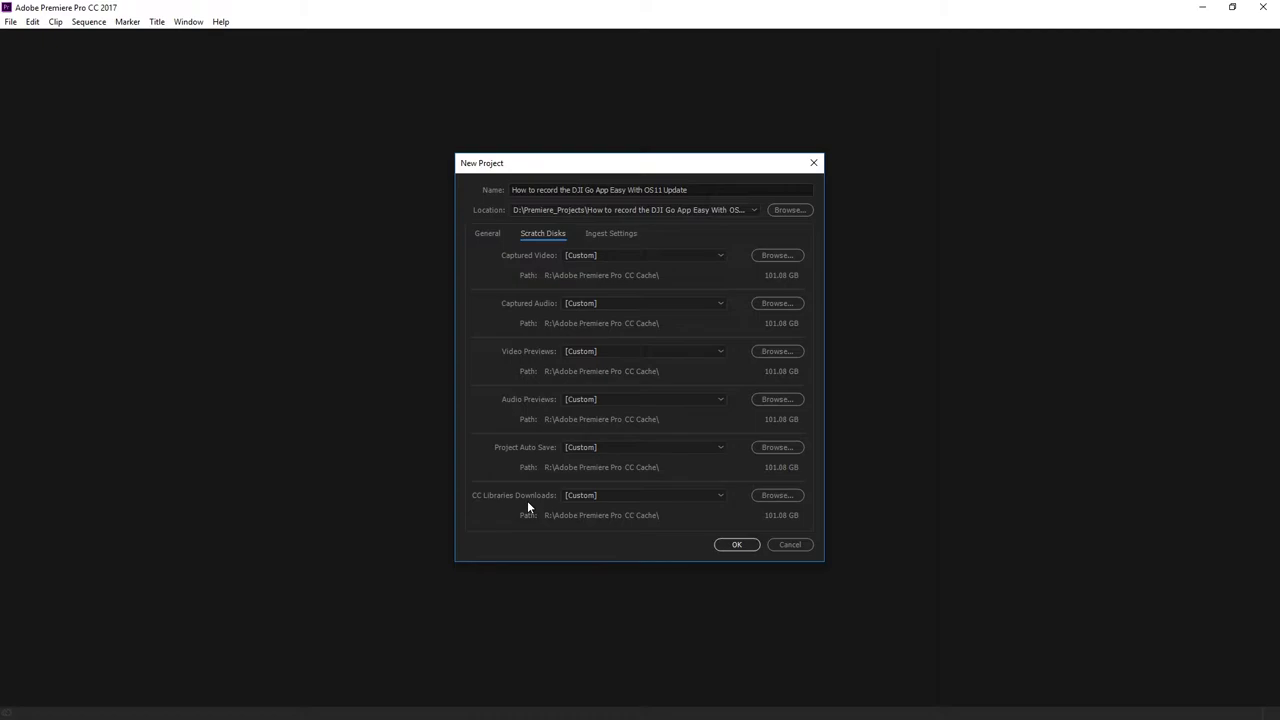
pyautogui.press('Return')
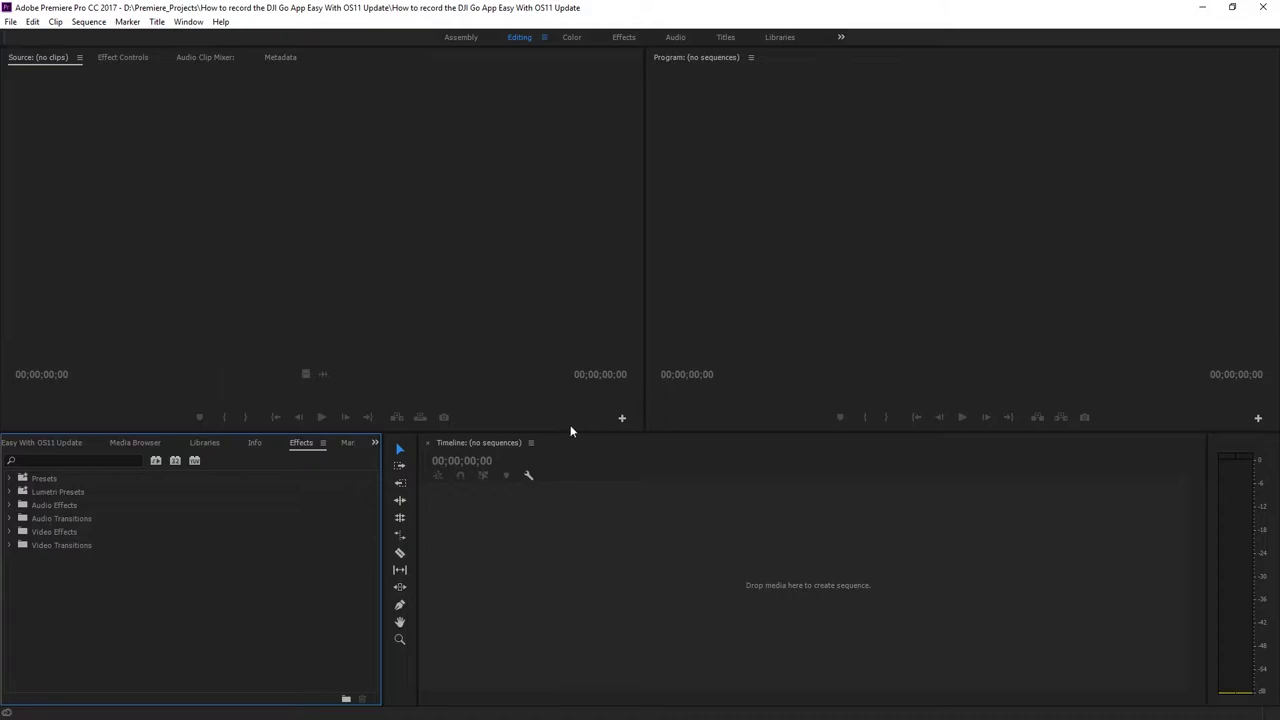
# Step: Bring the empty Project panel to the front of the lower-left panel group instead of Effects
pyautogui.click(52, 442)
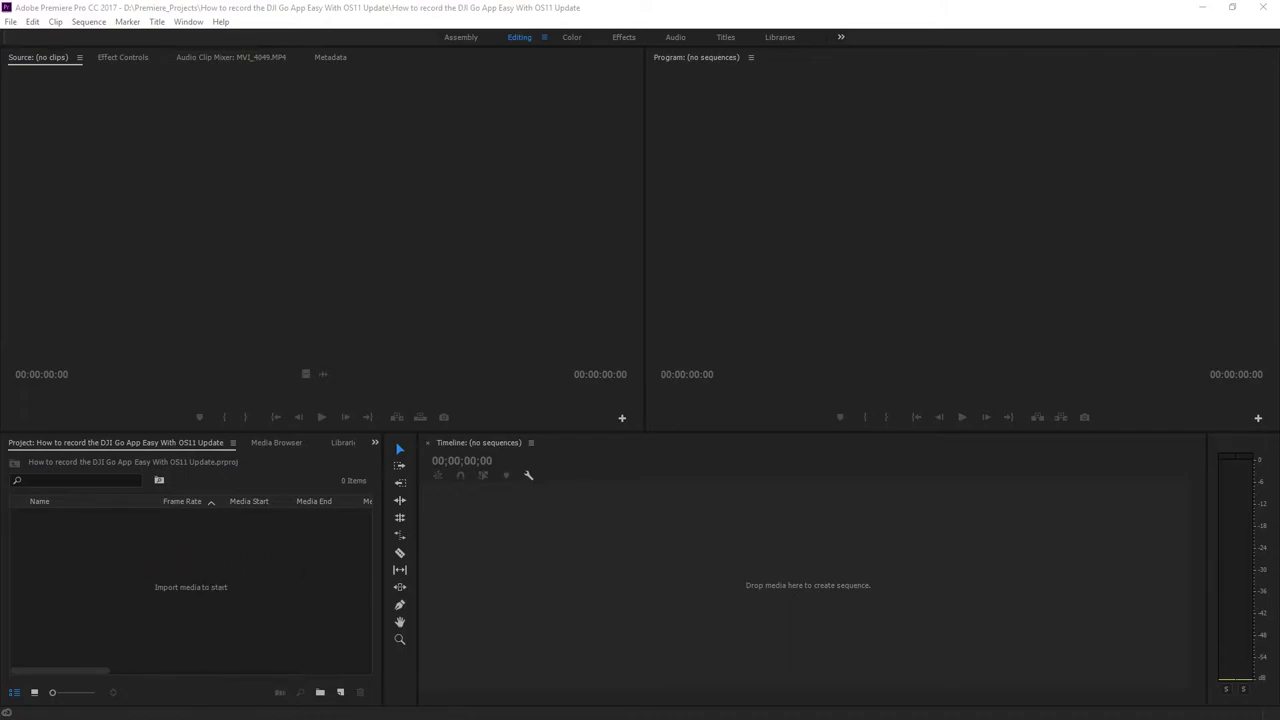
# Step: Drag the six media folders from File Explorer into the Project panel, importing the layered file as Individual Layers
pyautogui.hotkey('alt', 'Tab')
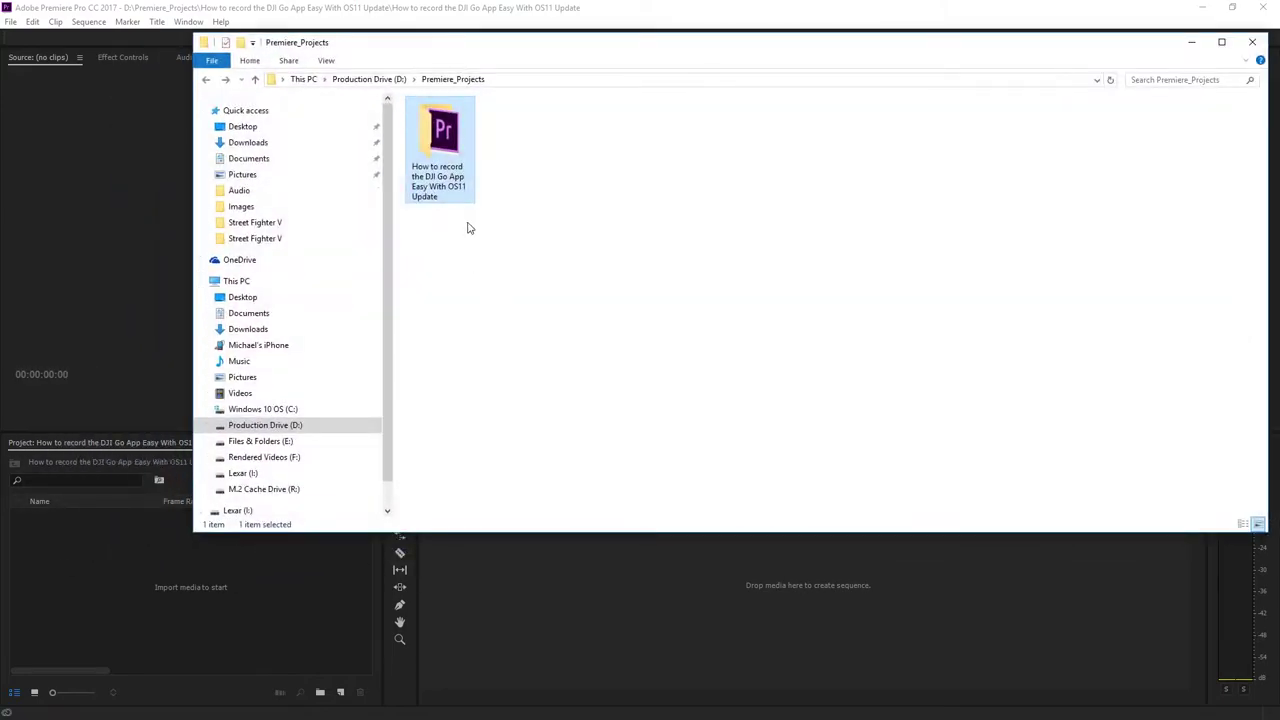
pyautogui.doubleClick(427, 163)
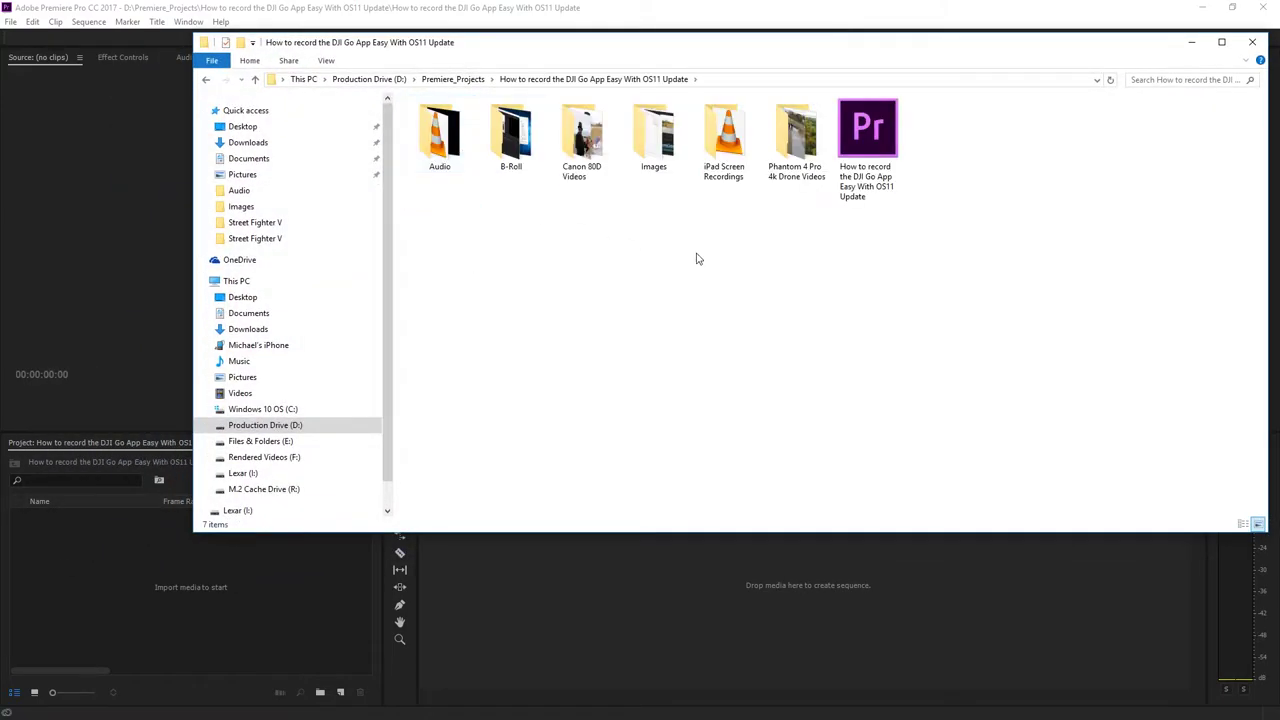
pyautogui.moveTo(793, 223); pyautogui.dragTo(119, 597)
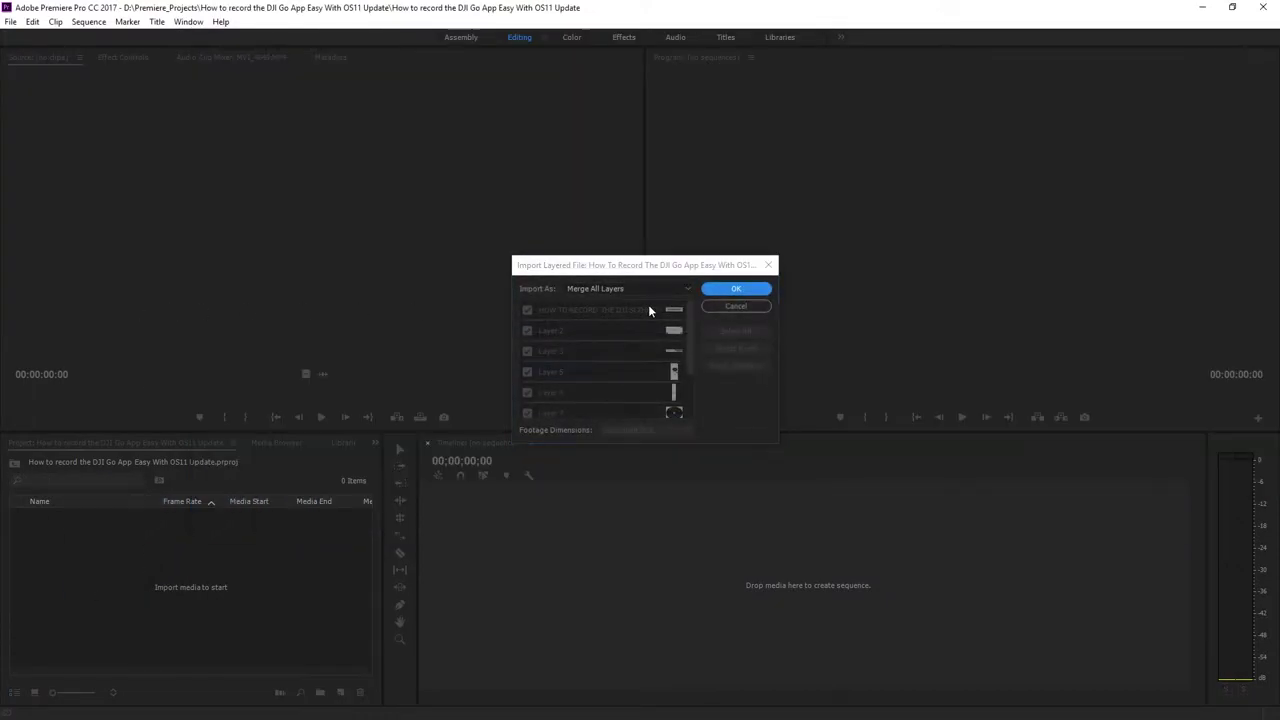
pyautogui.click(687, 288)
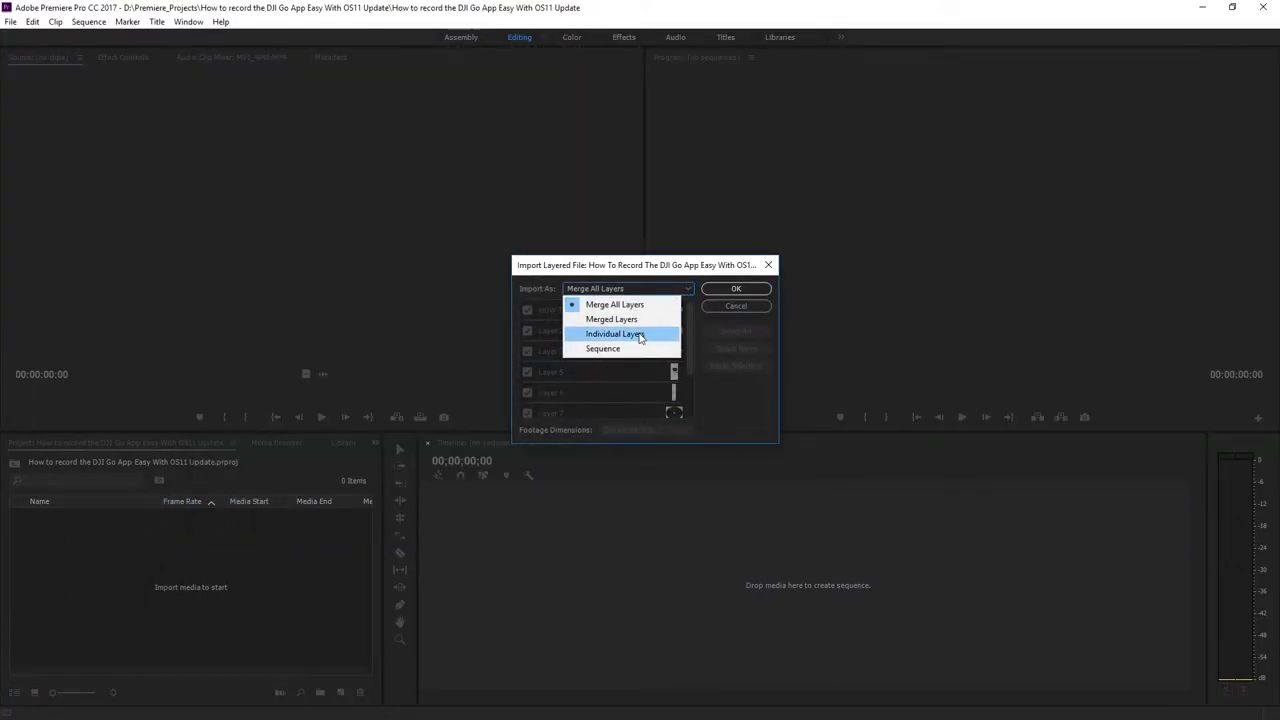
pyautogui.click(644, 335)
pyautogui.click(736, 288)
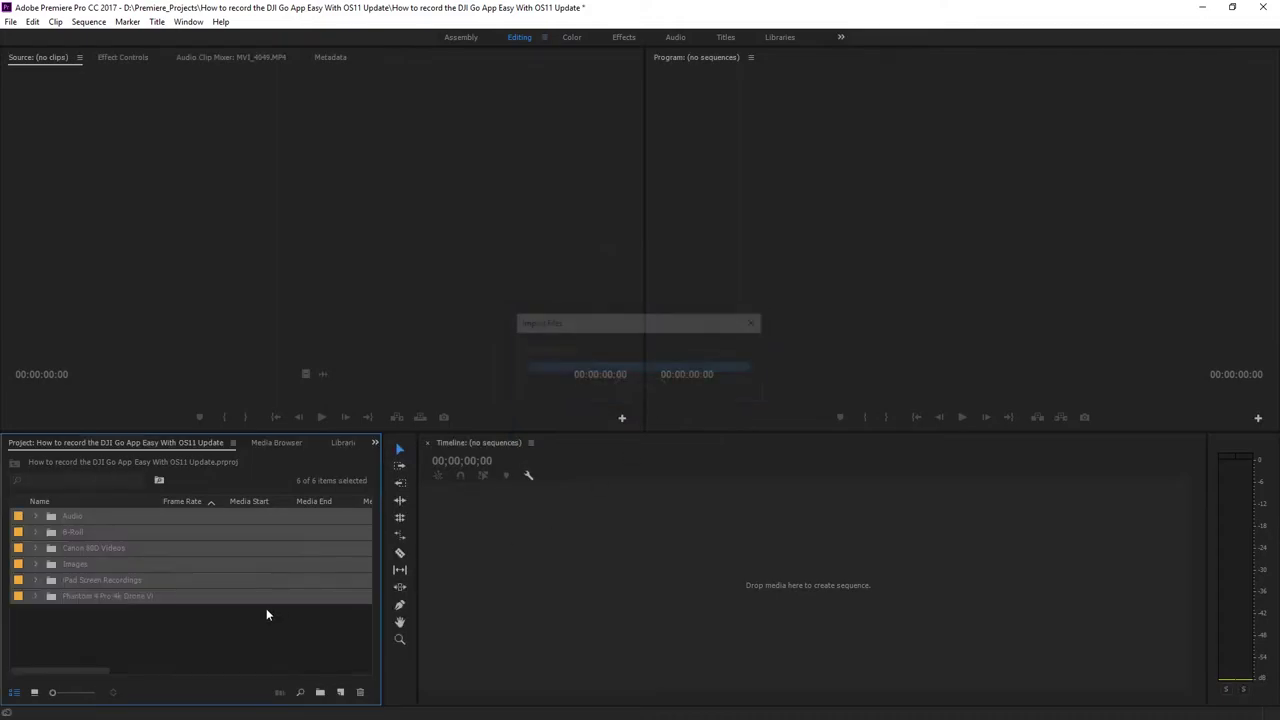
pyautogui.click(216, 639)
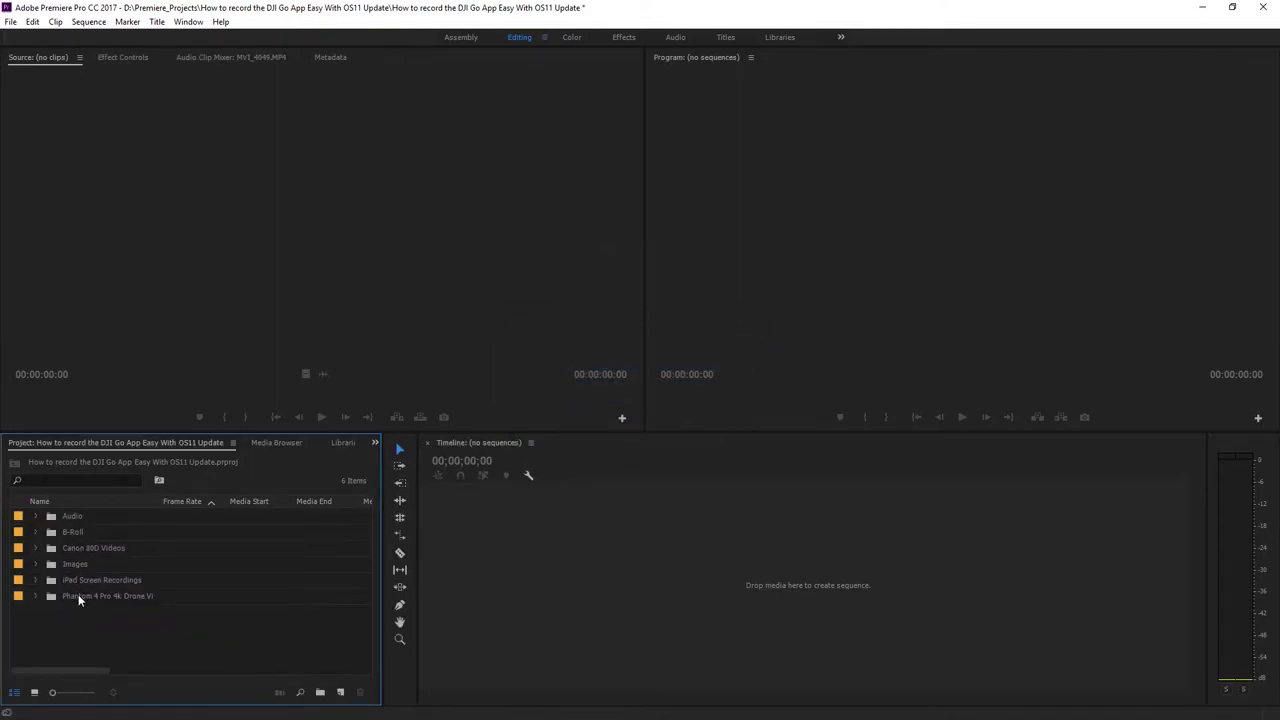
# Step: Load MVI_4049.MP4 from Canon 80D Videos into the Source Monitor, preview it, and park at 00:00:17:15
pyautogui.click(35, 548)
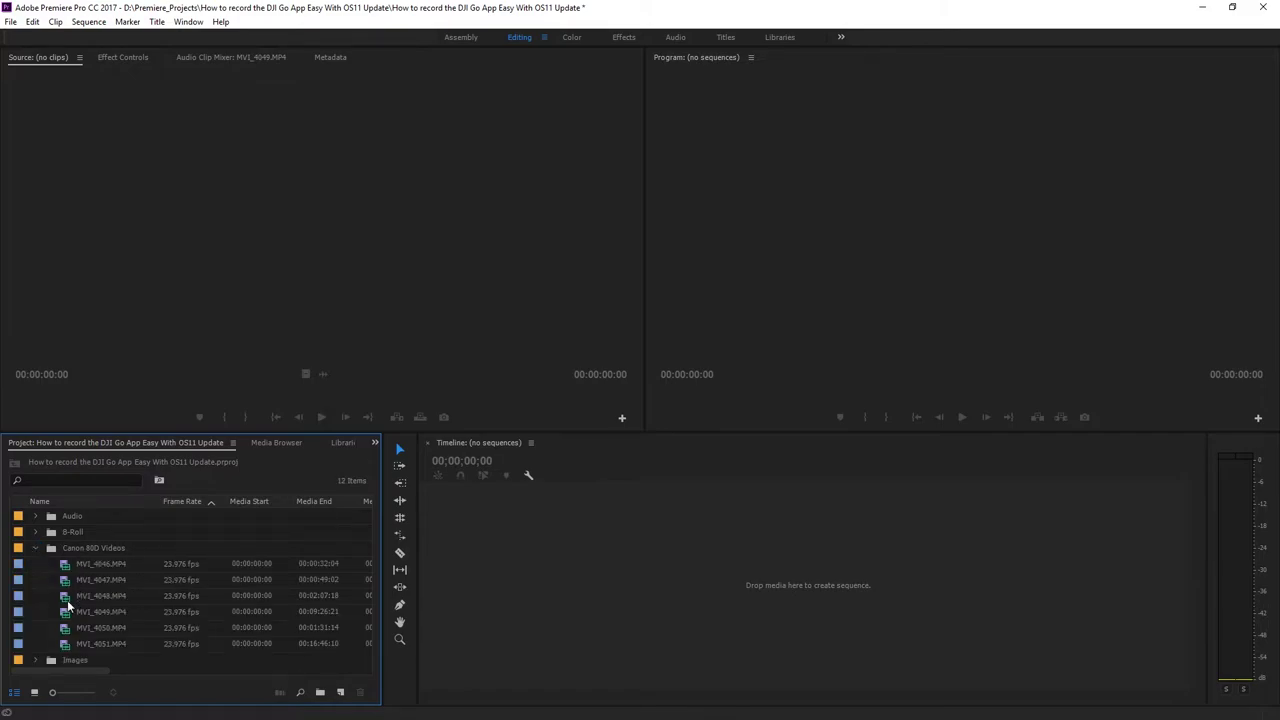
pyautogui.doubleClick(69, 612)
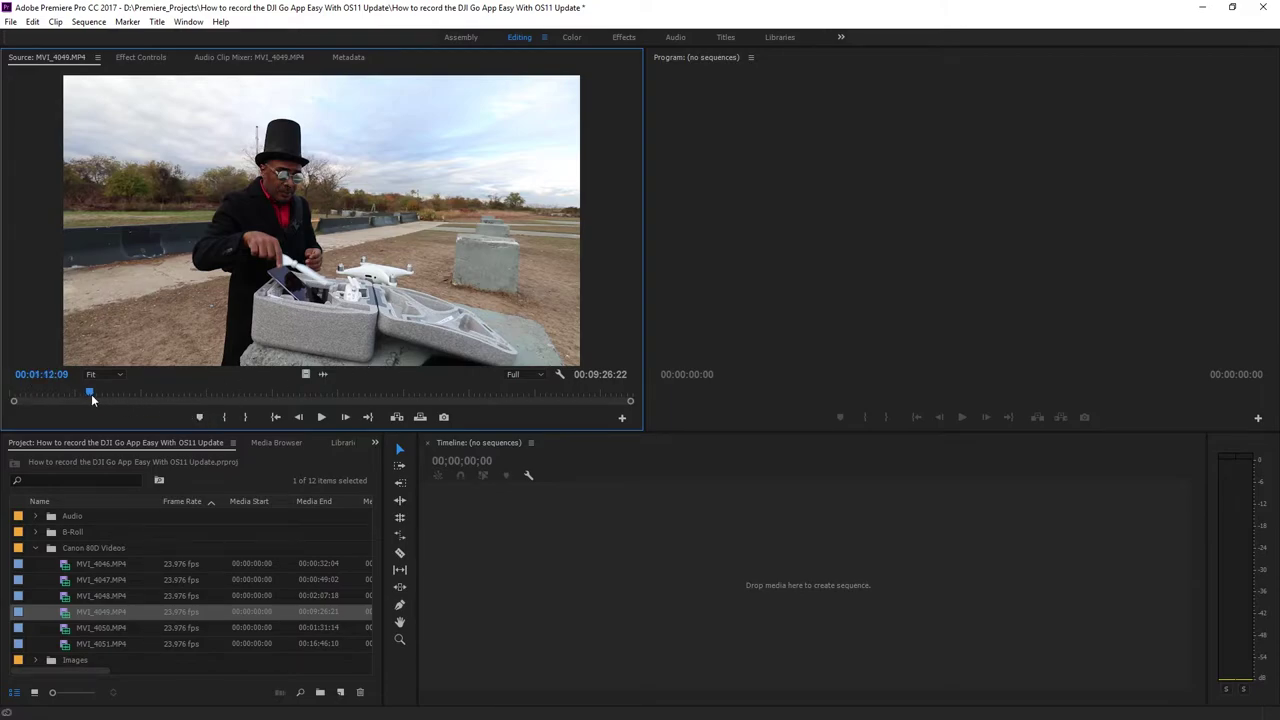
pyautogui.moveTo(92, 399); pyautogui.dragTo(57, 402)
pyautogui.click(320, 417)
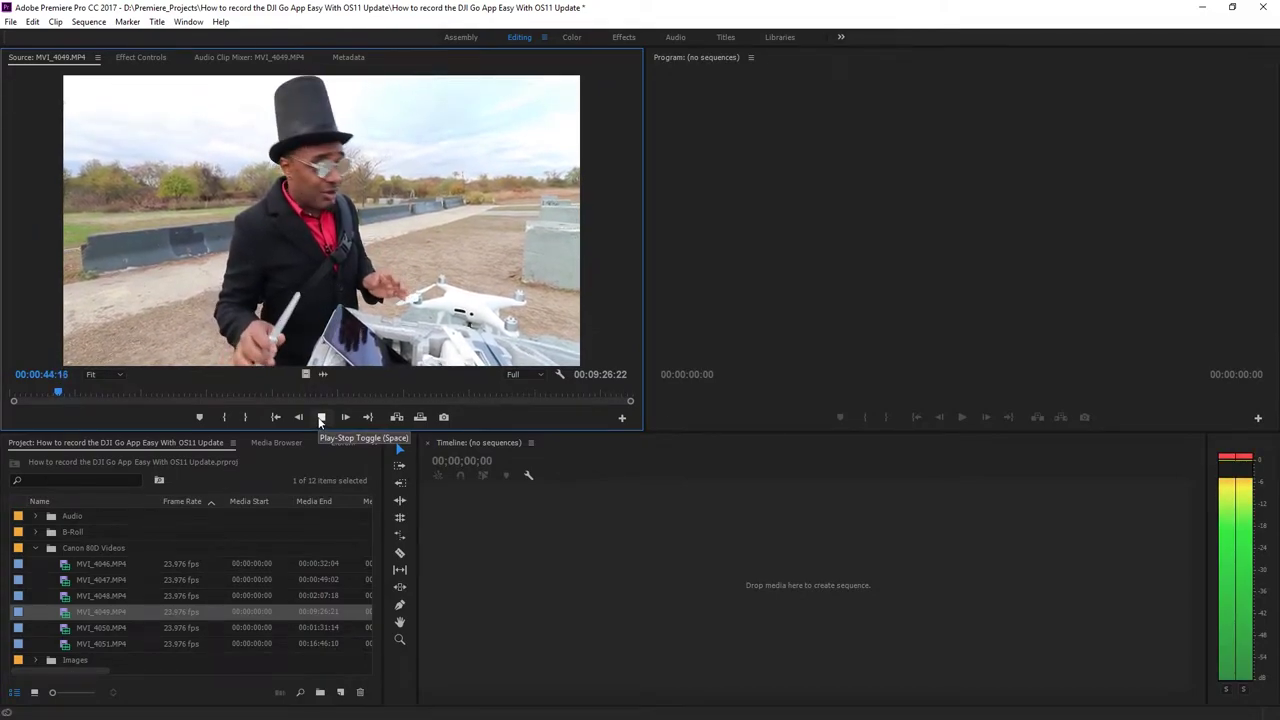
pyautogui.click(320, 418)
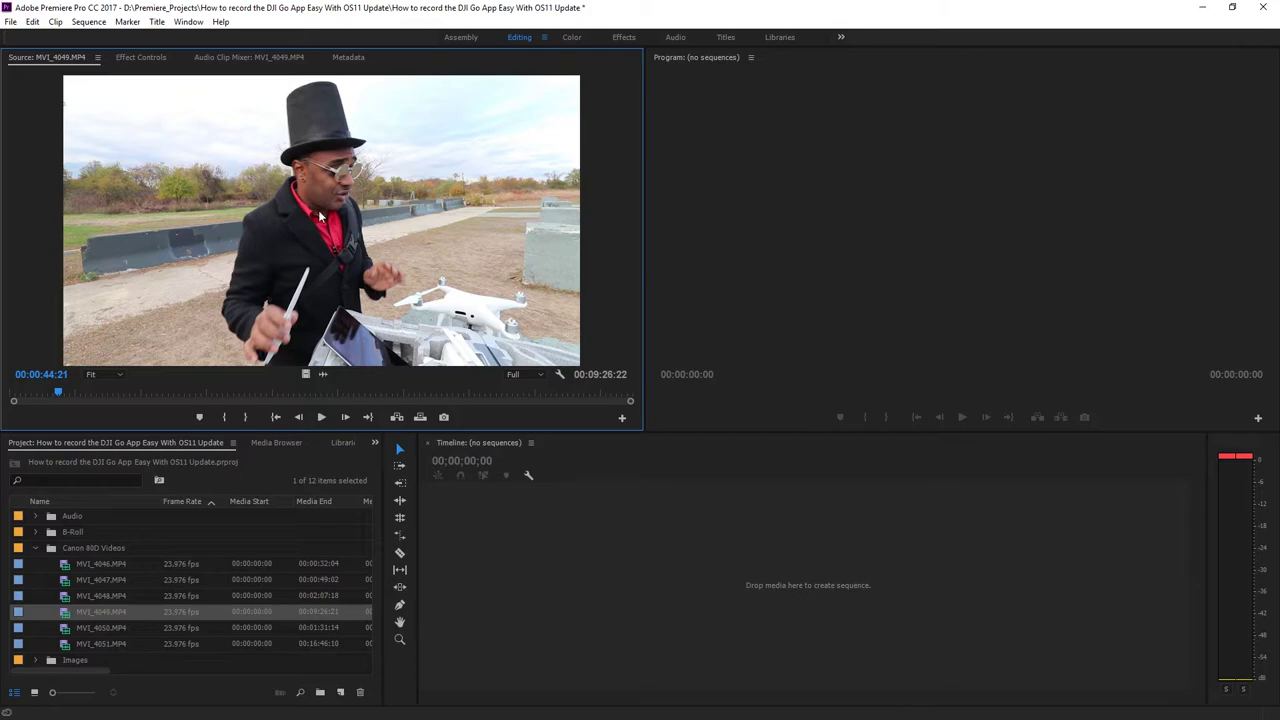
pyautogui.moveTo(92, 400); pyautogui.dragTo(32, 398)
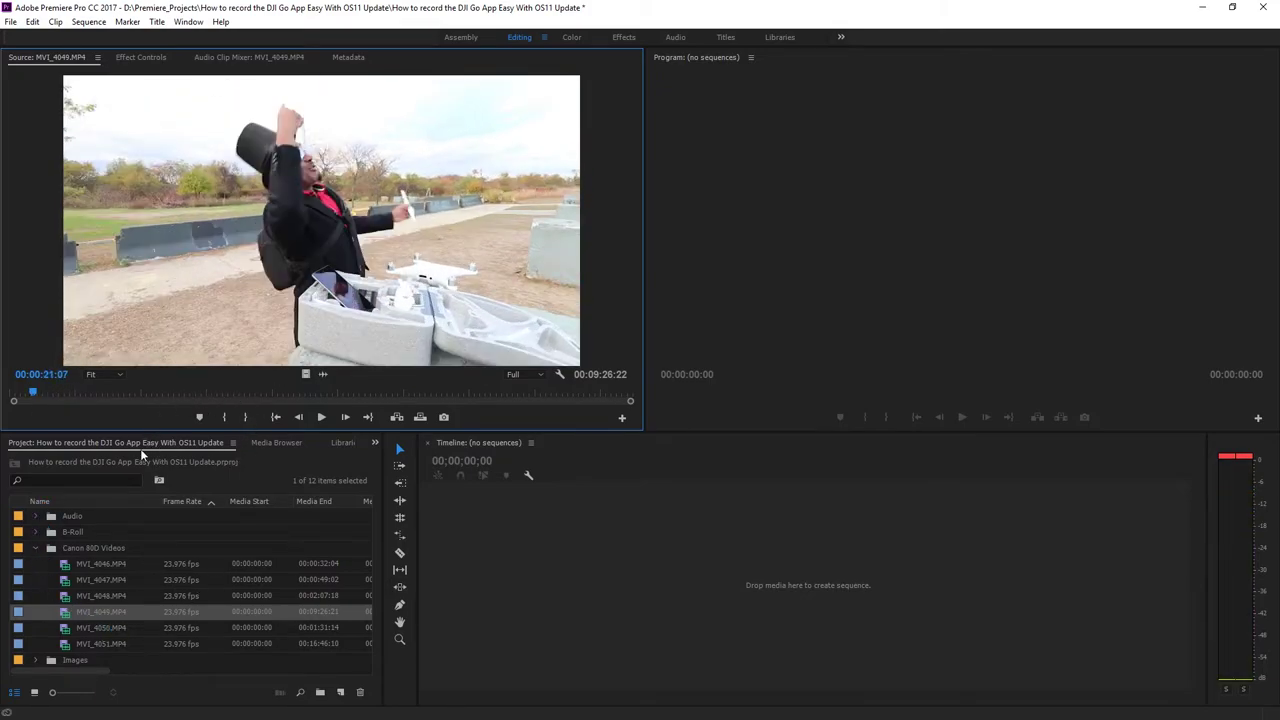
pyautogui.moveTo(44, 407); pyautogui.dragTo(28, 398)
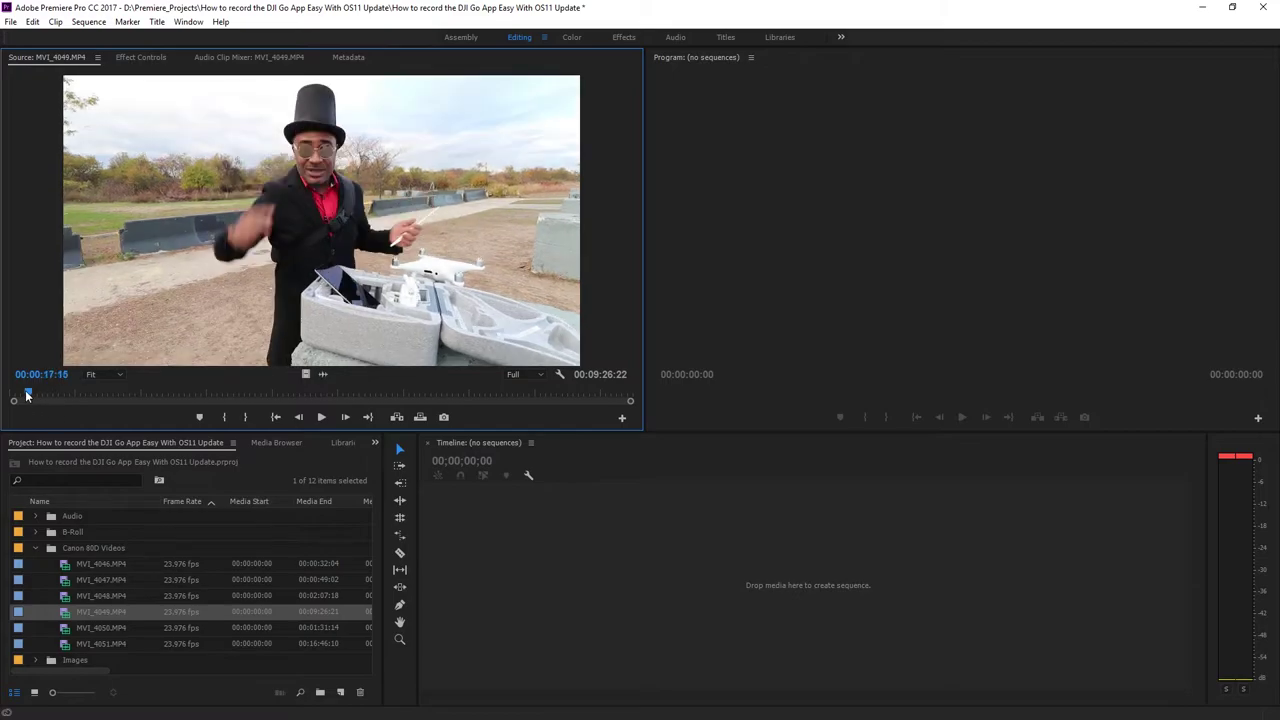
# Step: Create a new sequence from MVI_4049.MP4, undoing it and then redoing it back
pyautogui.rightClick(95, 617)
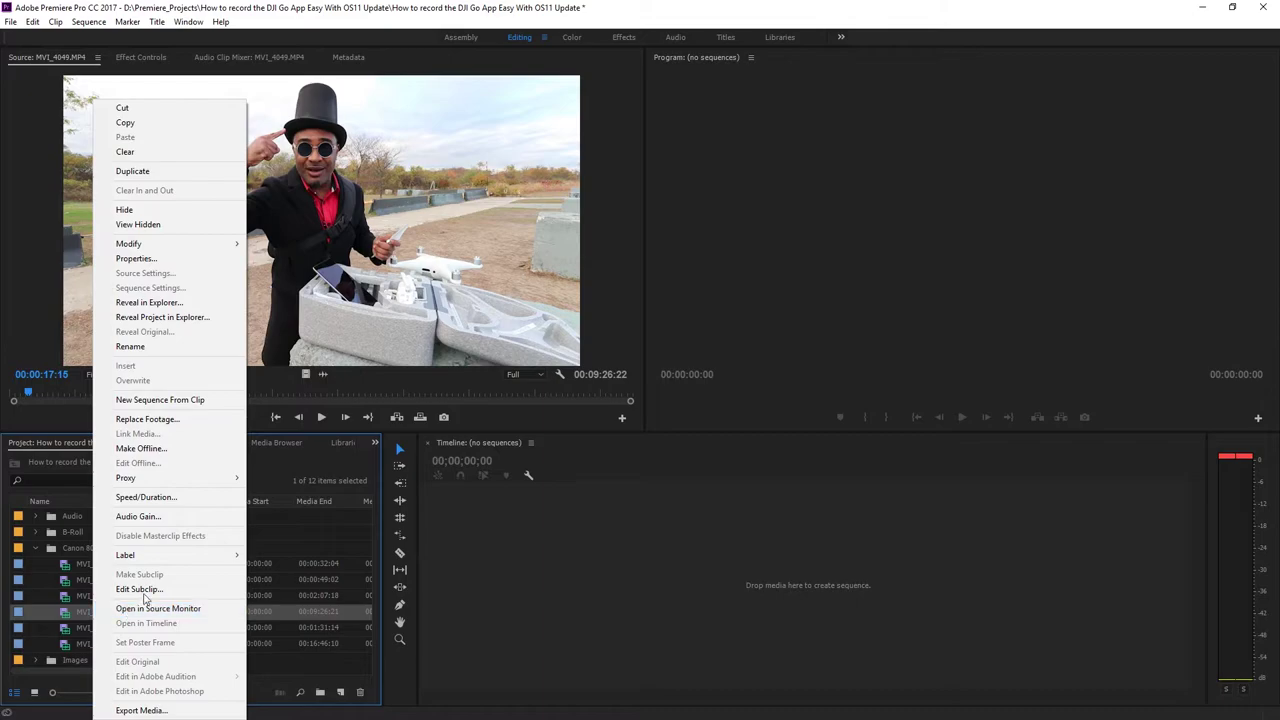
pyautogui.click(200, 400)
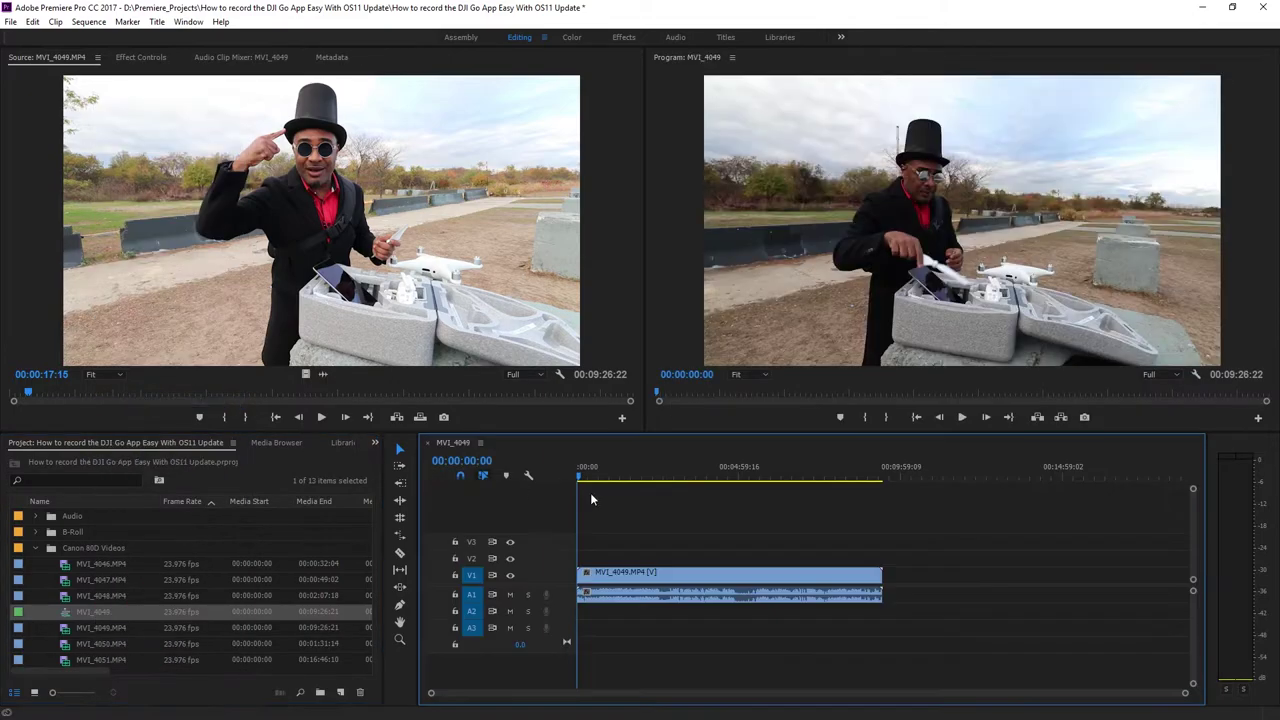
pyautogui.hotkey('ctrl', 'z')
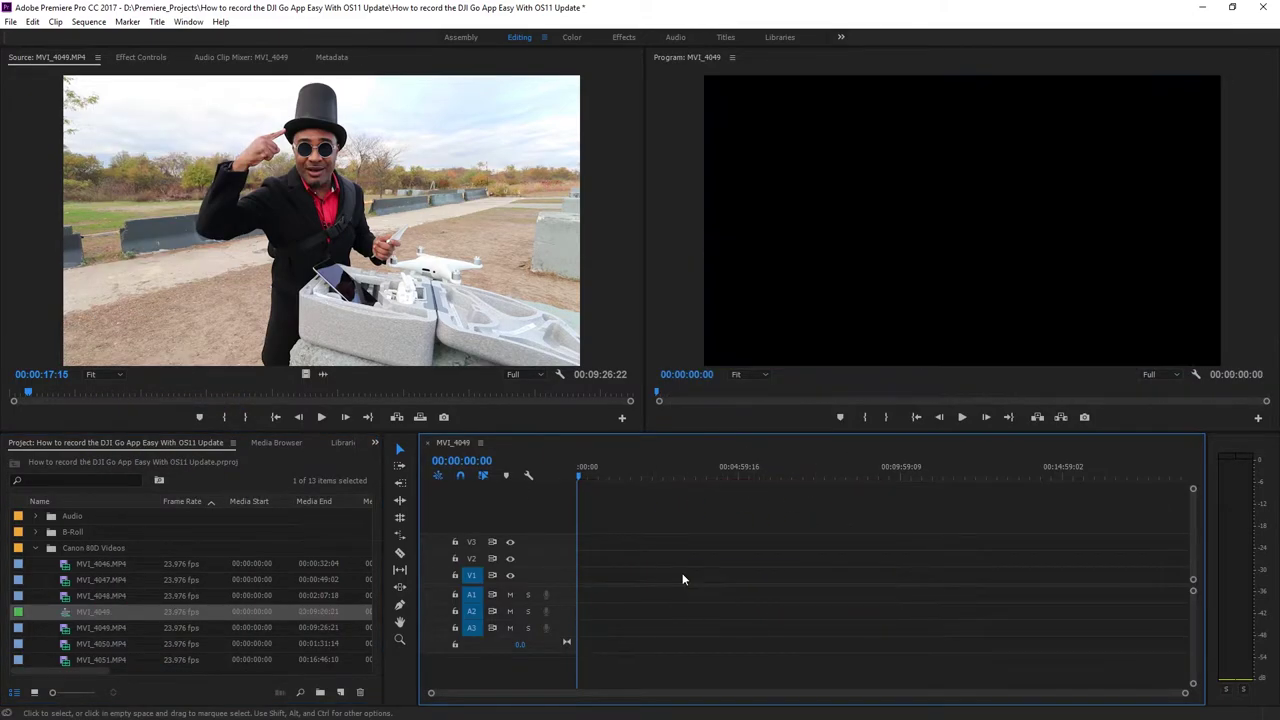
pyautogui.hotkey('ctrl', 'z')
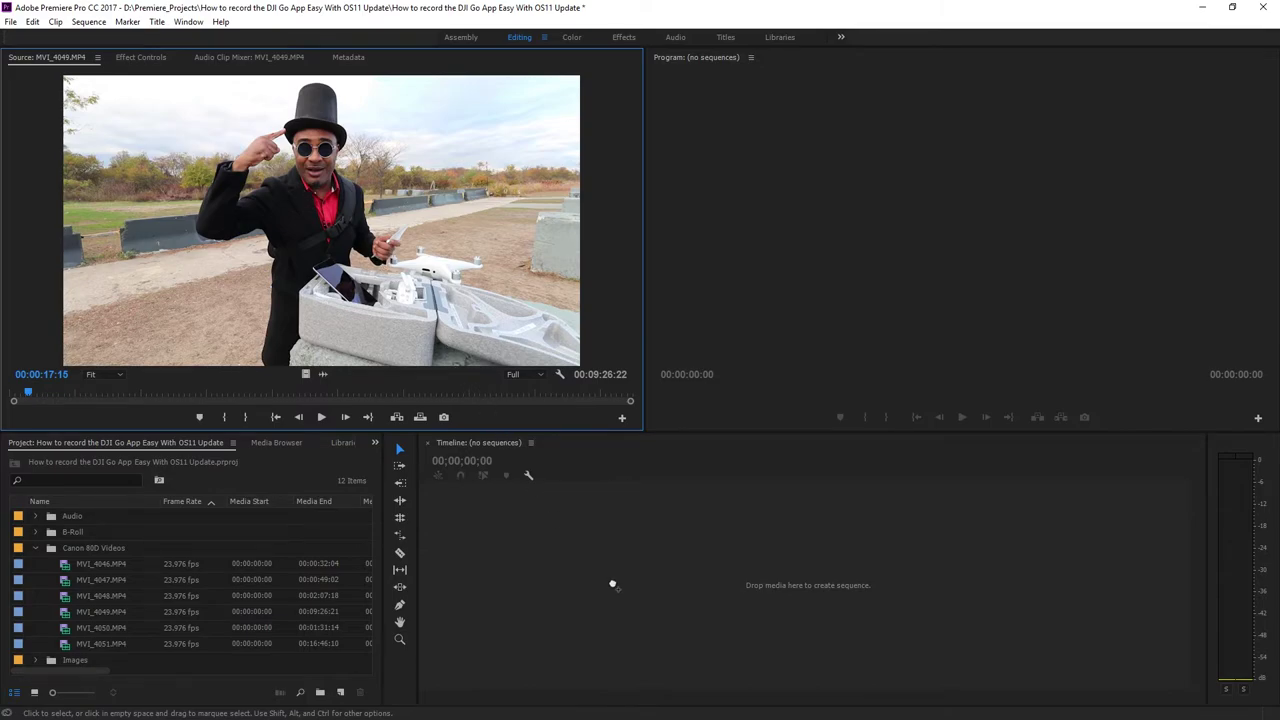
pyautogui.hotkey('ctrl', 'shift', 'z')
pyautogui.hotkey('ctrl', 'shift', 'z')
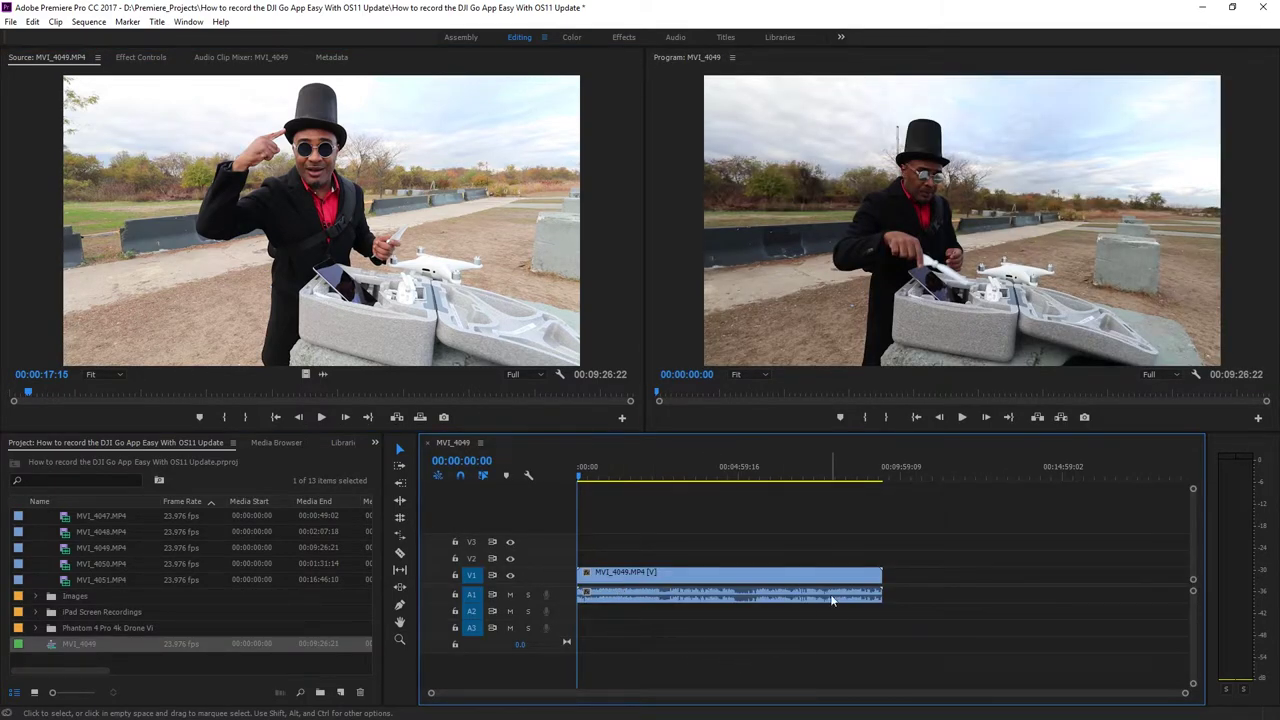
# Step: Check the timeline clip's properties (1920x1080, 23.976 fps), then close them
pyautogui.rightClick(684, 581)
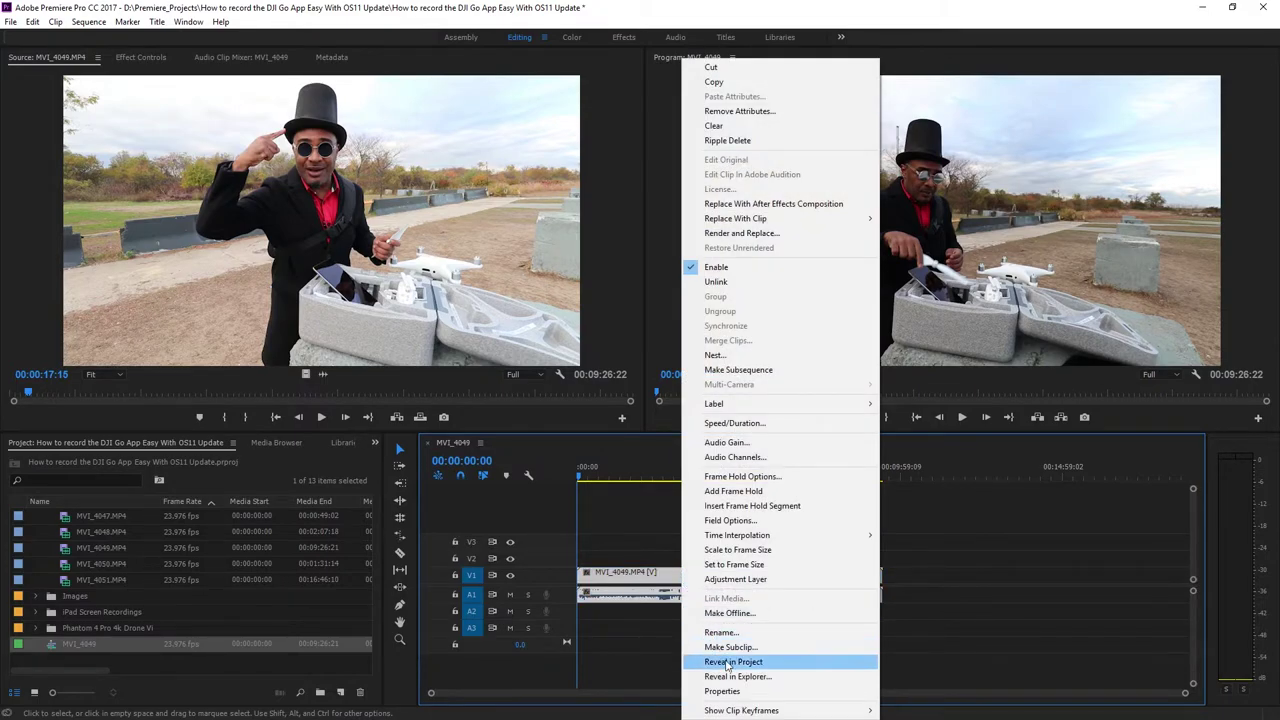
pyautogui.click(735, 691)
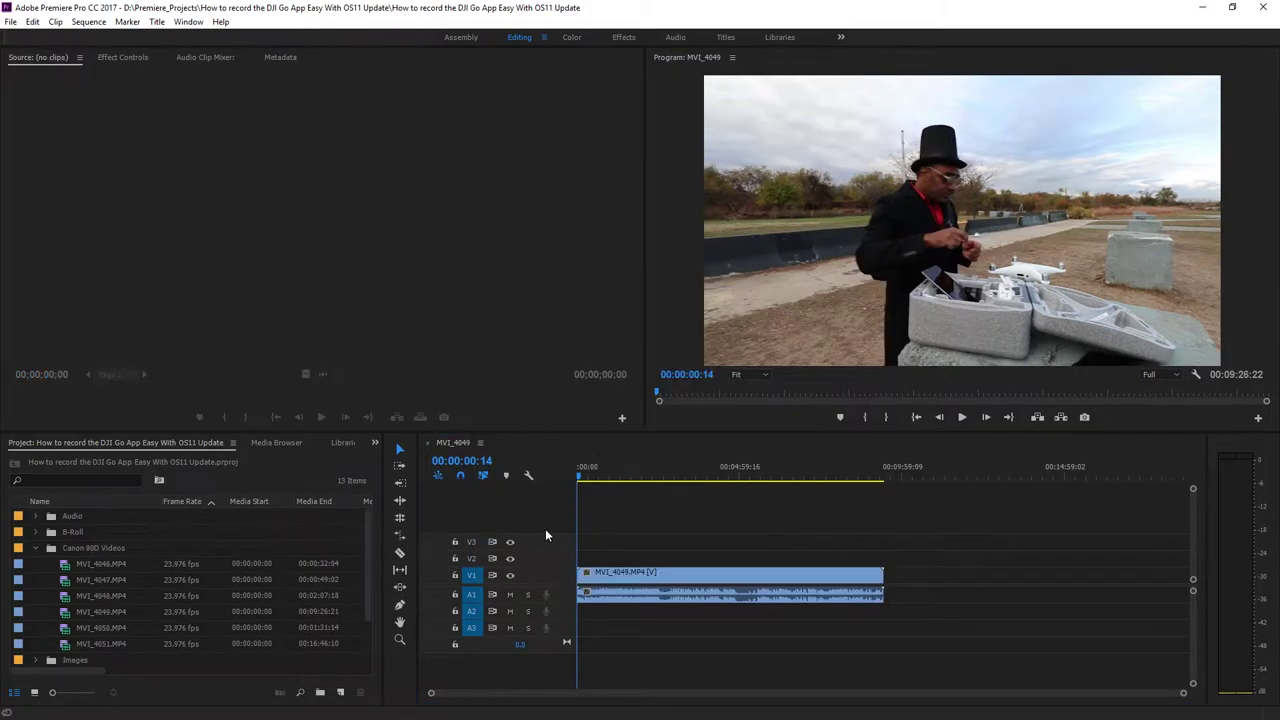
pyautogui.click(289, 534)
pyautogui.click(365, 291)
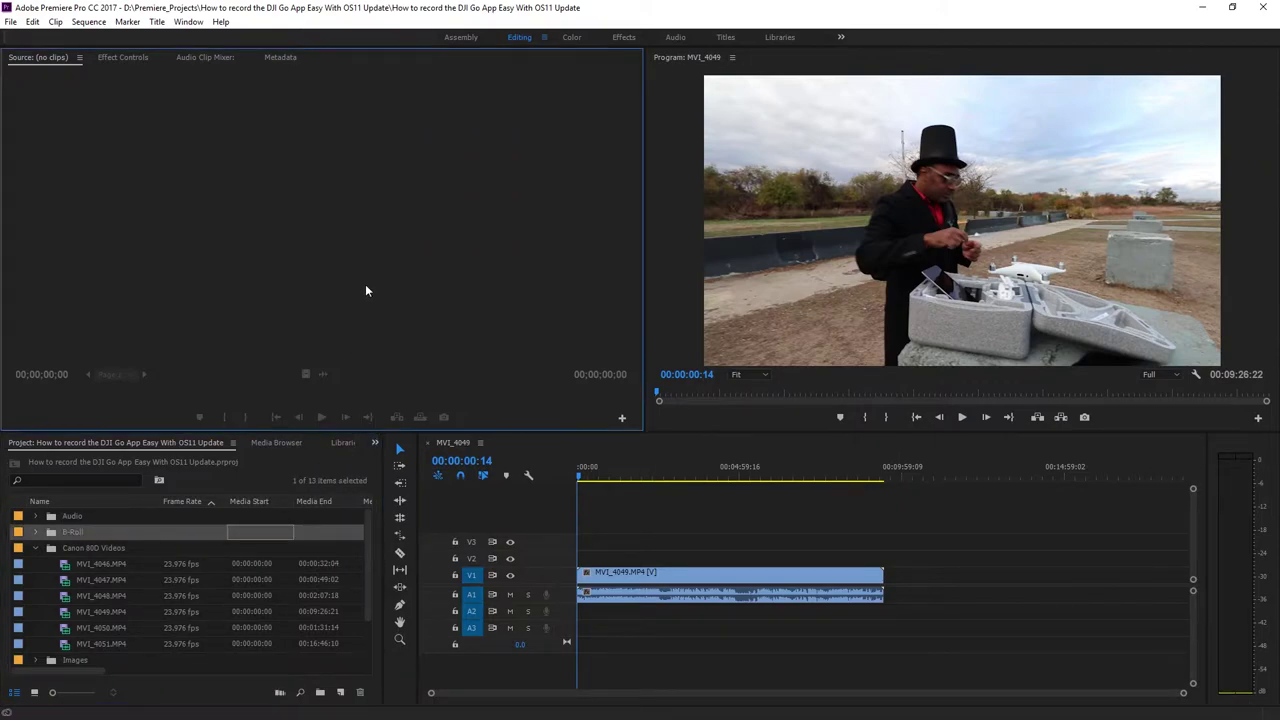
# Step: Move focus across the Program Monitor, timeline and audio meters, ending on the timeline
pyautogui.click(786, 242)
pyautogui.click(811, 518)
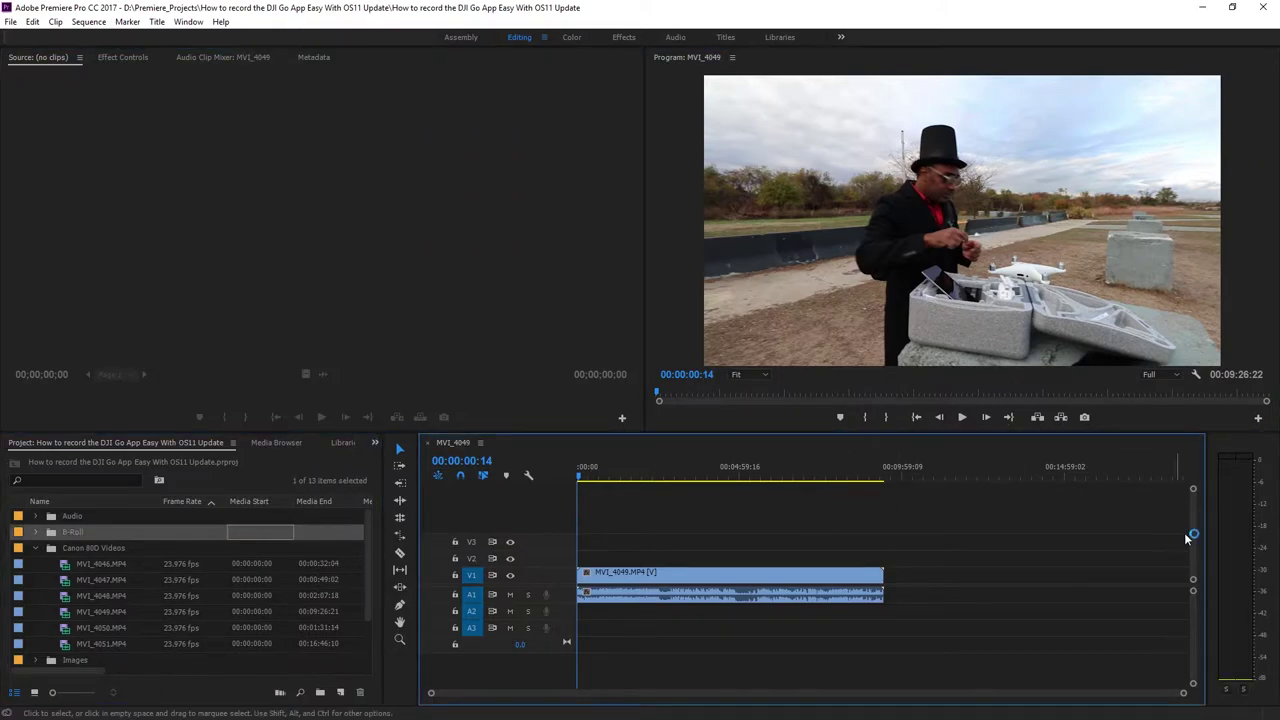
pyautogui.click(1242, 522)
pyautogui.click(948, 560)
# Step: Keep only V1 and A1 targeted, deselect the timeline clip, and choose MVI_4047.MP4 in the Project panel
pyautogui.keyDown('shift'); pyautogui.click(472, 557); pyautogui.keyUp('shift')
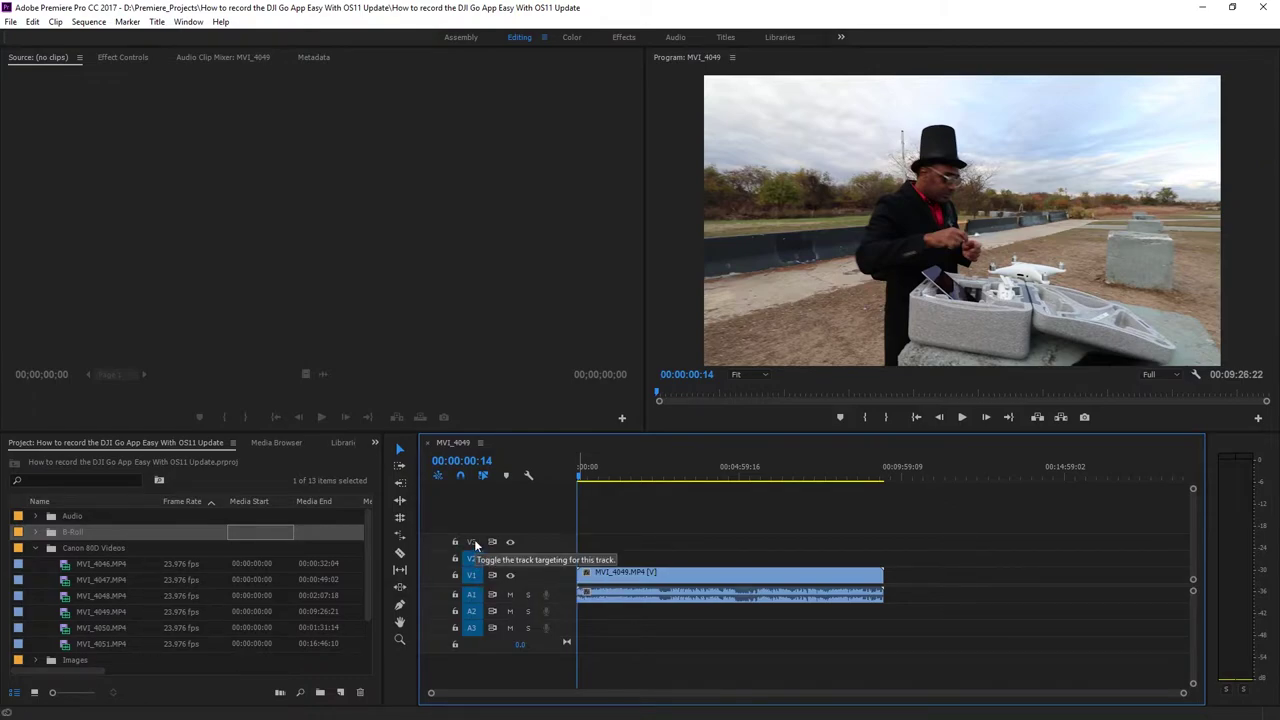
pyautogui.keyDown('shift'); pyautogui.click(473, 555); pyautogui.keyUp('shift')
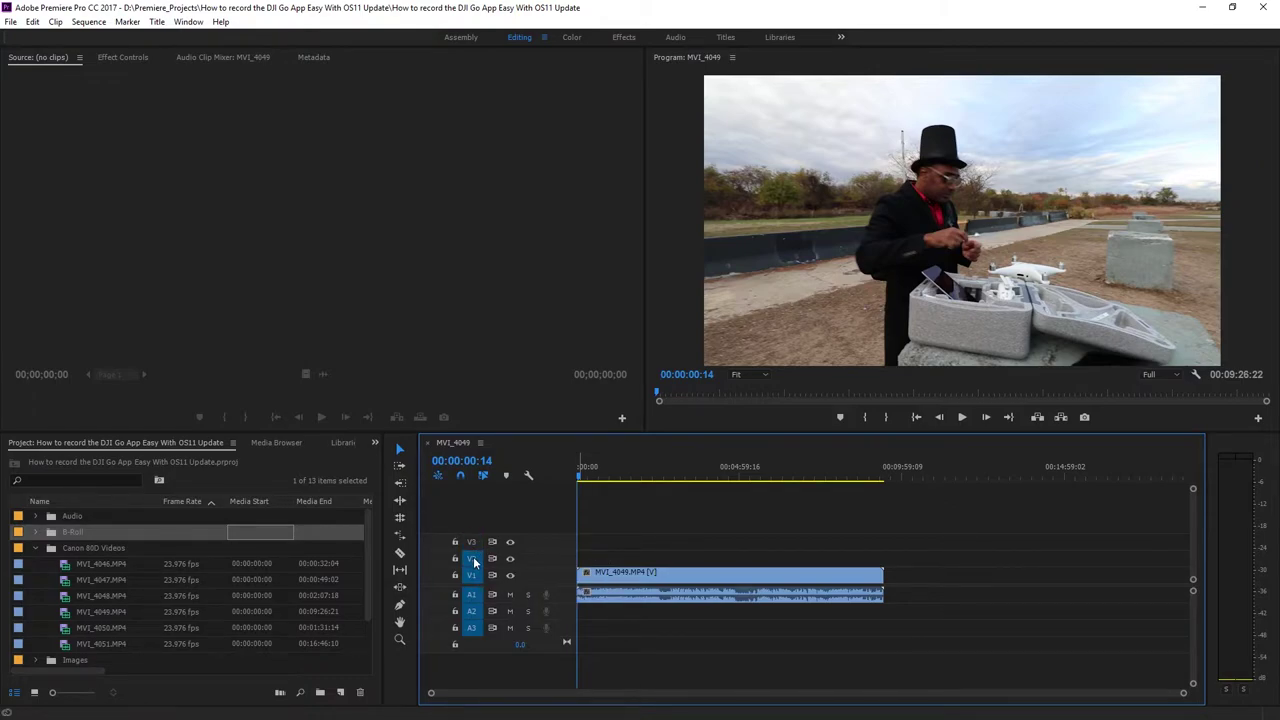
pyautogui.click(473, 594)
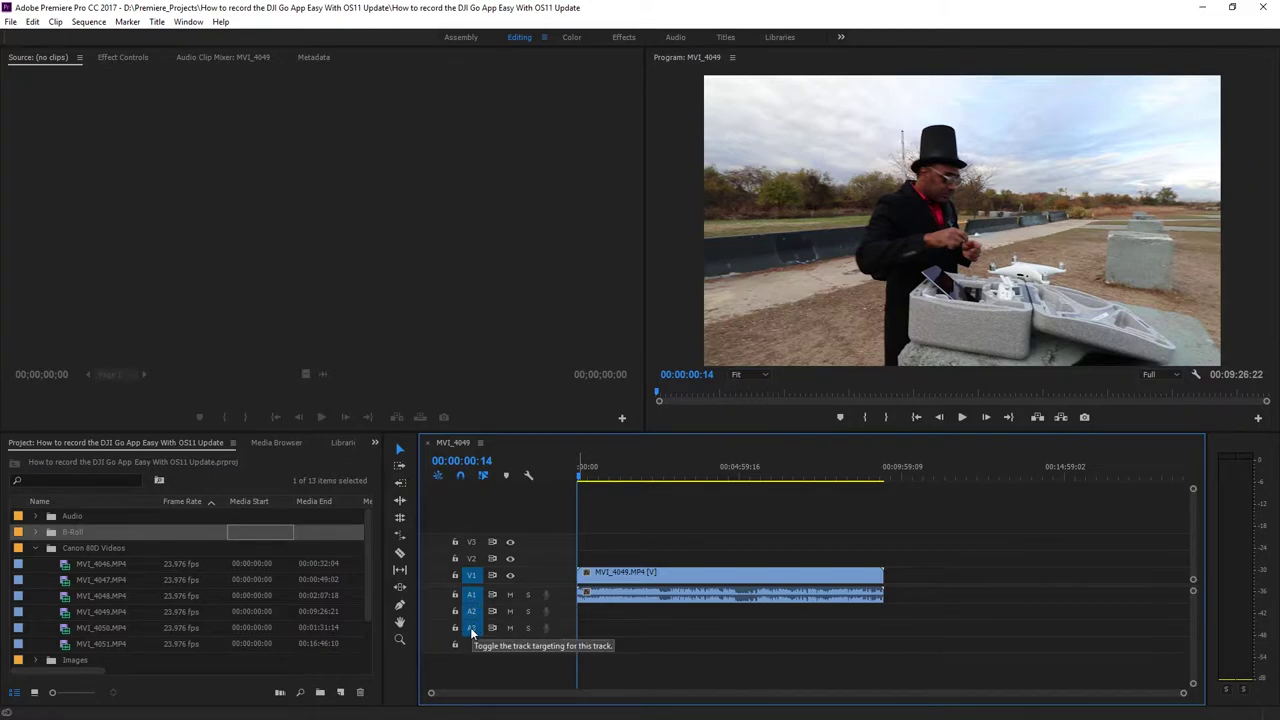
pyautogui.click(604, 606)
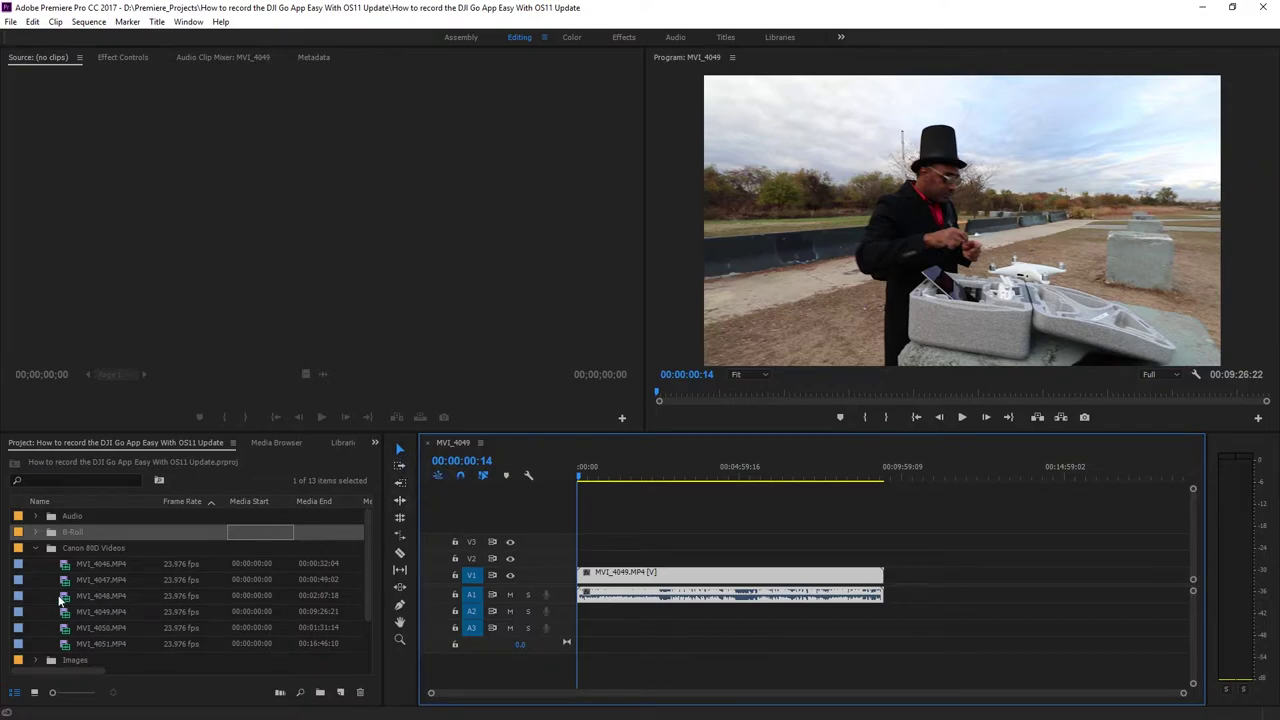
pyautogui.click(140, 595)
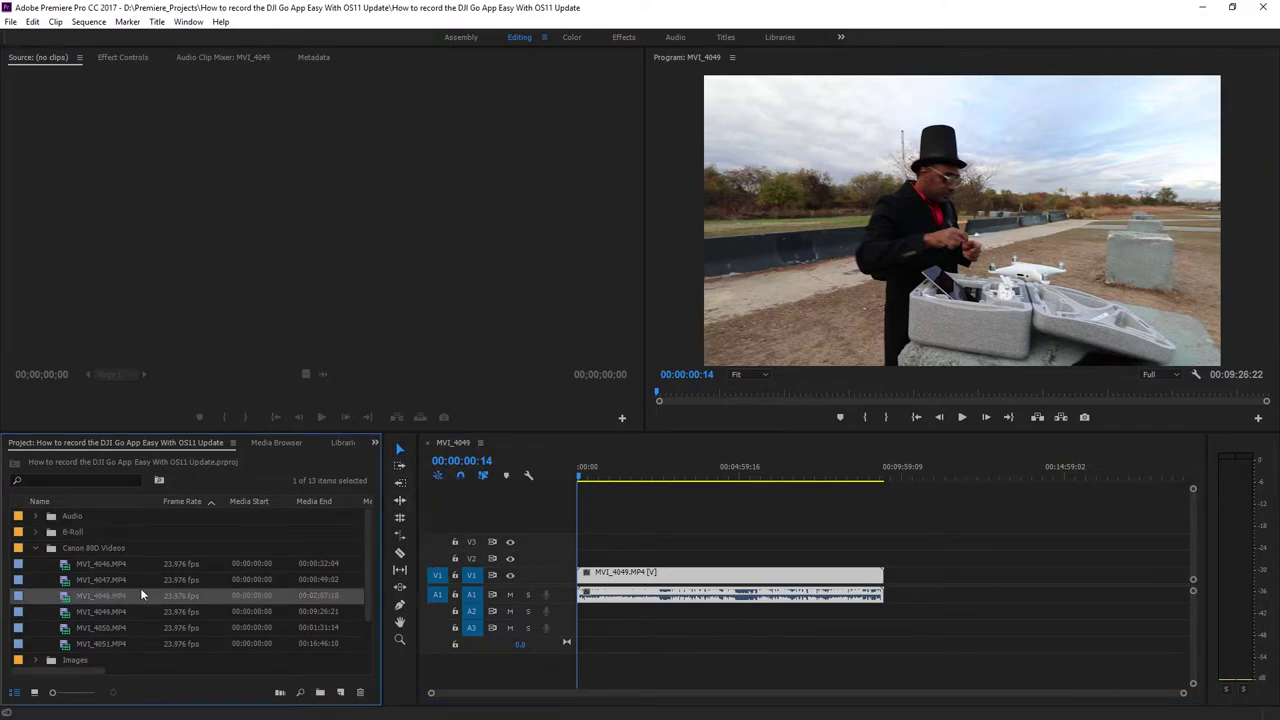
pyautogui.doubleClick(65, 563)
pyautogui.doubleClick(70, 611)
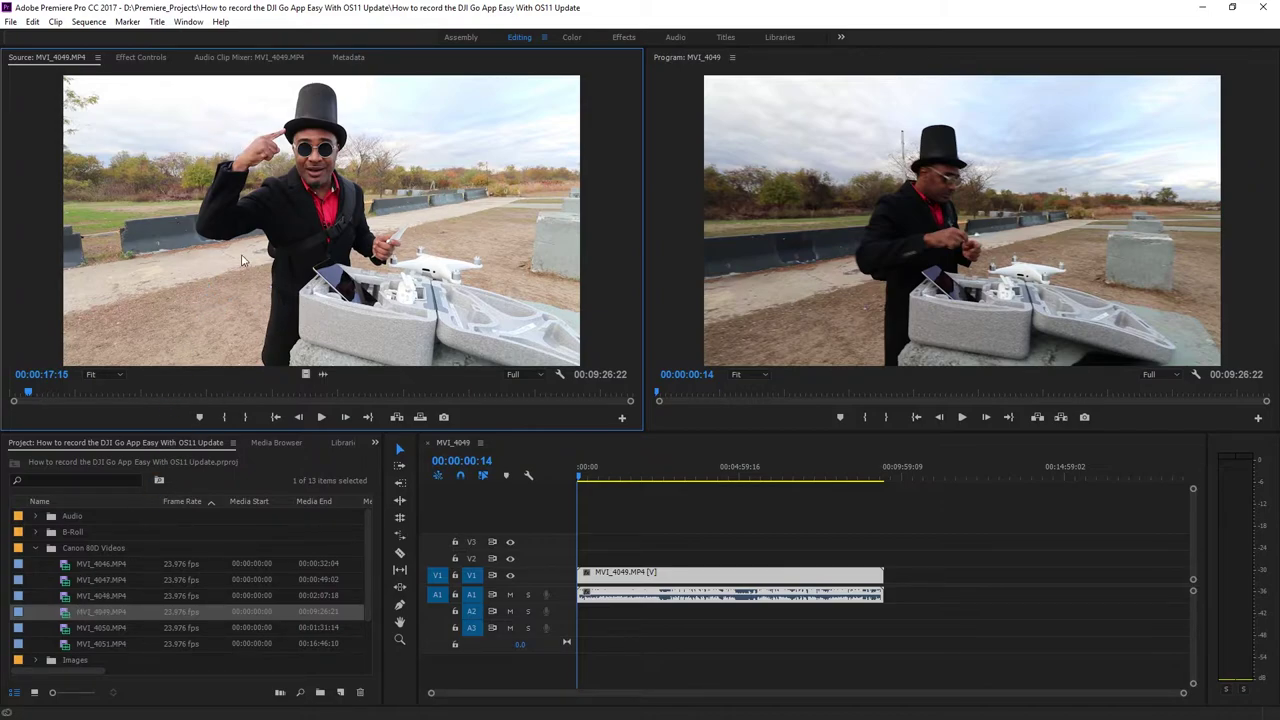
pyautogui.click(856, 196)
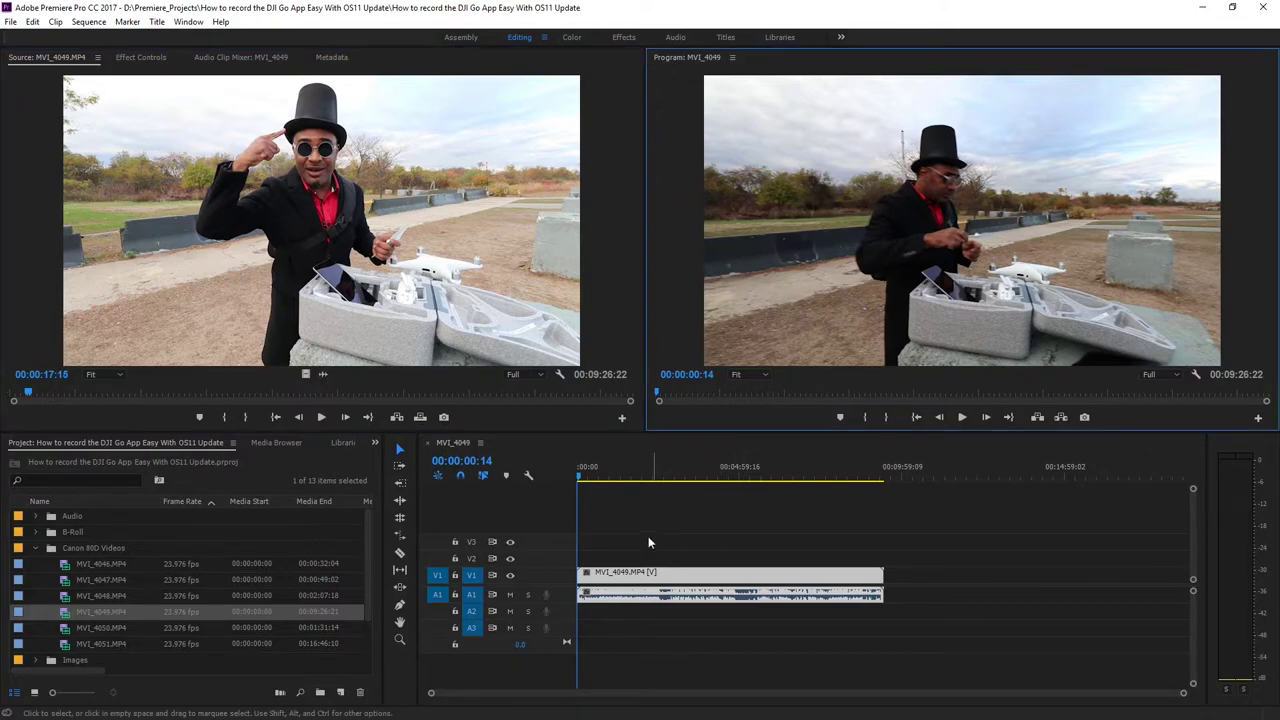
pyautogui.moveTo(646, 474); pyautogui.dragTo(642, 474)
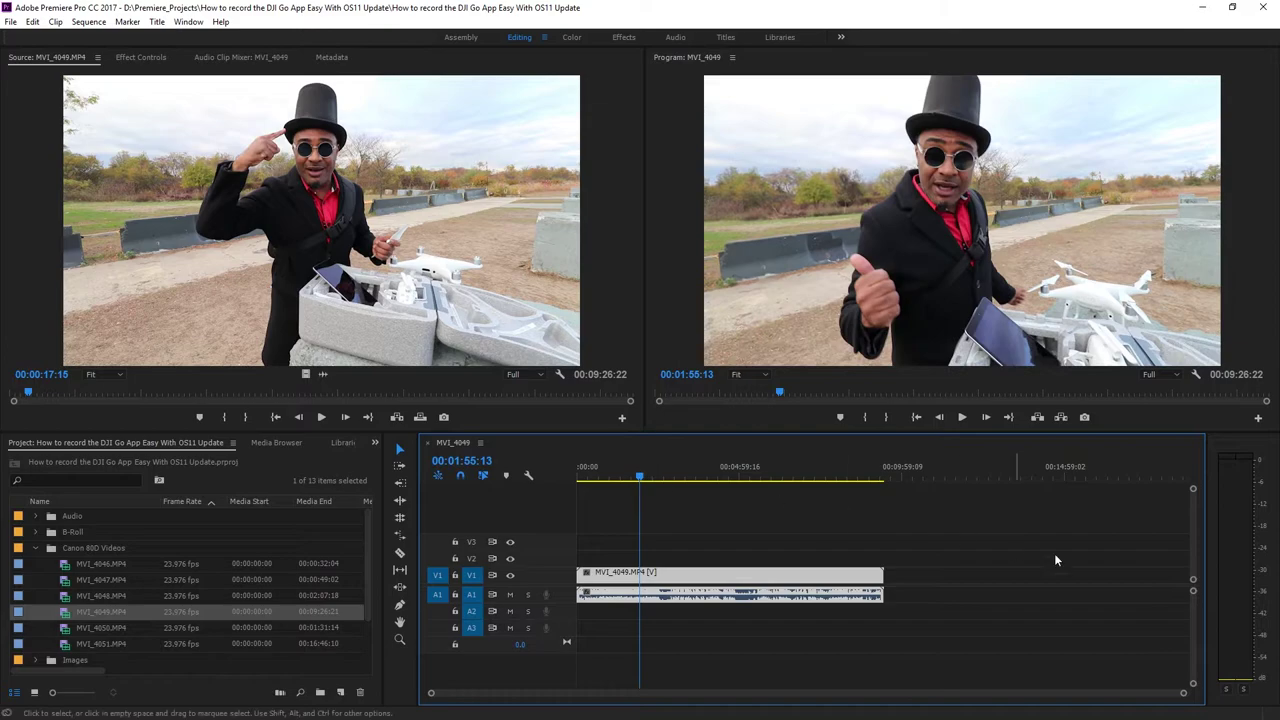
pyautogui.click(1245, 578)
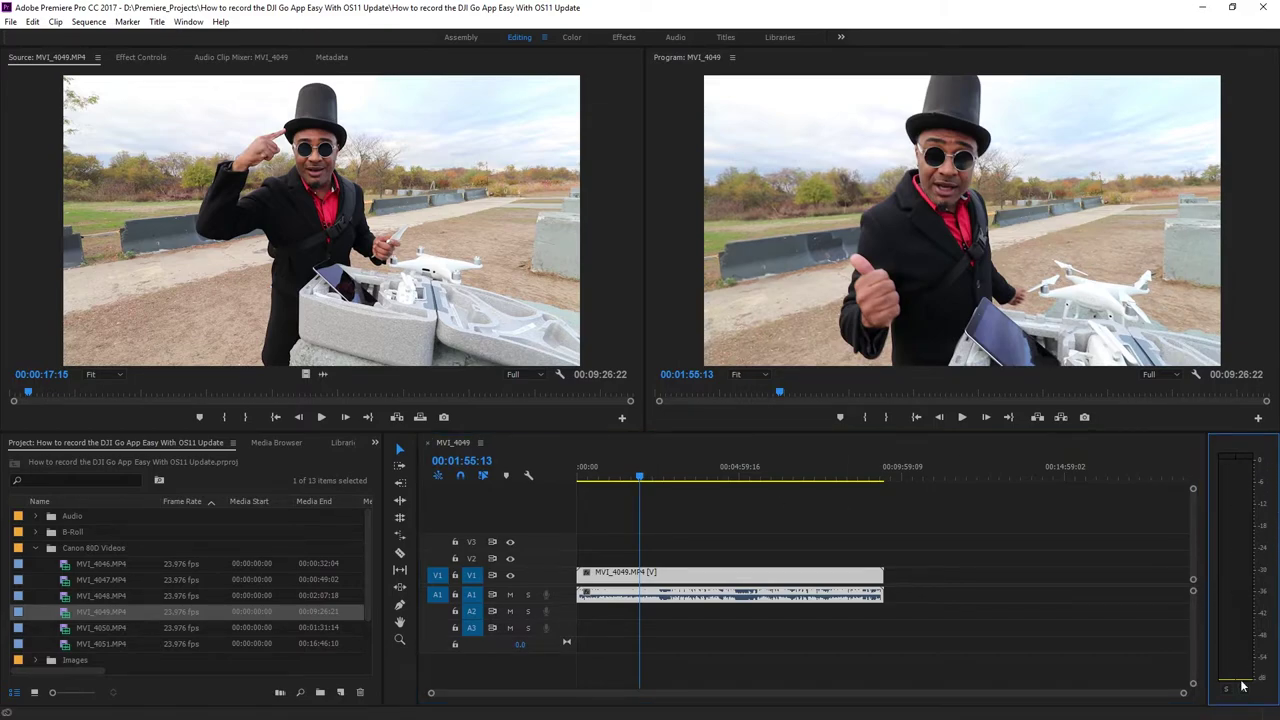
pyautogui.click(1244, 692)
pyautogui.click(1227, 692)
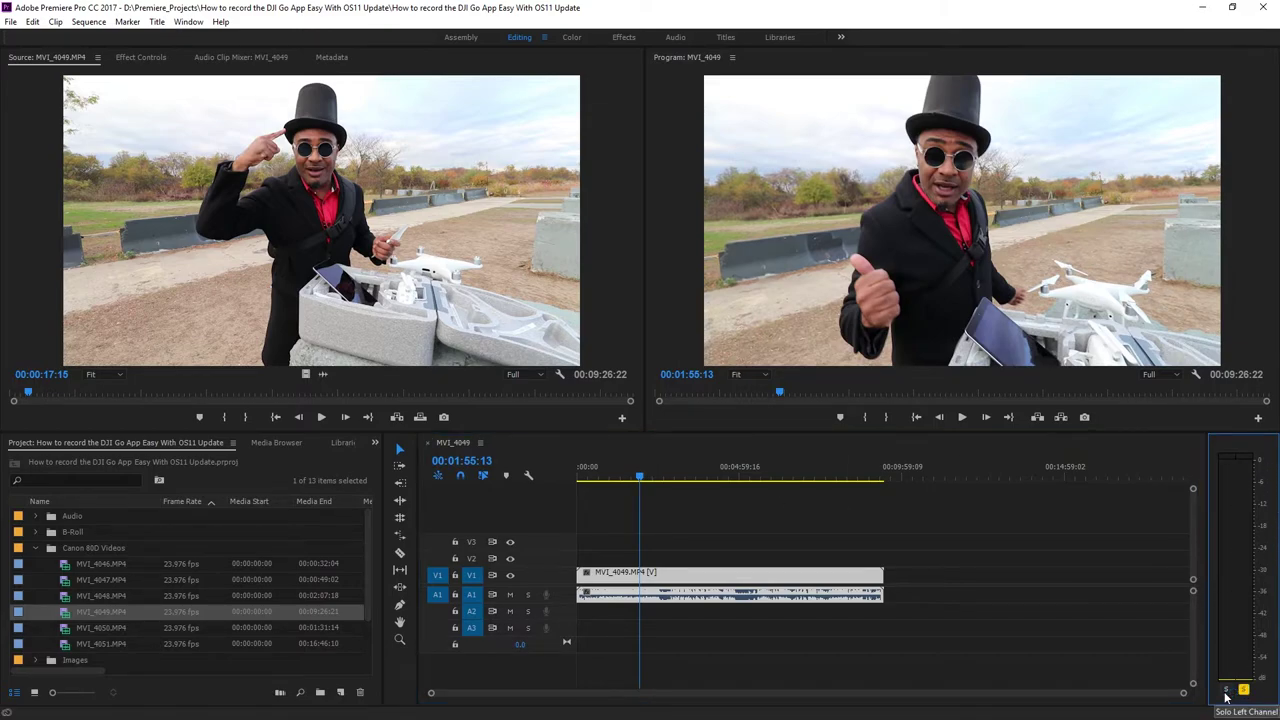
pyautogui.click(1227, 692)
pyautogui.click(1244, 692)
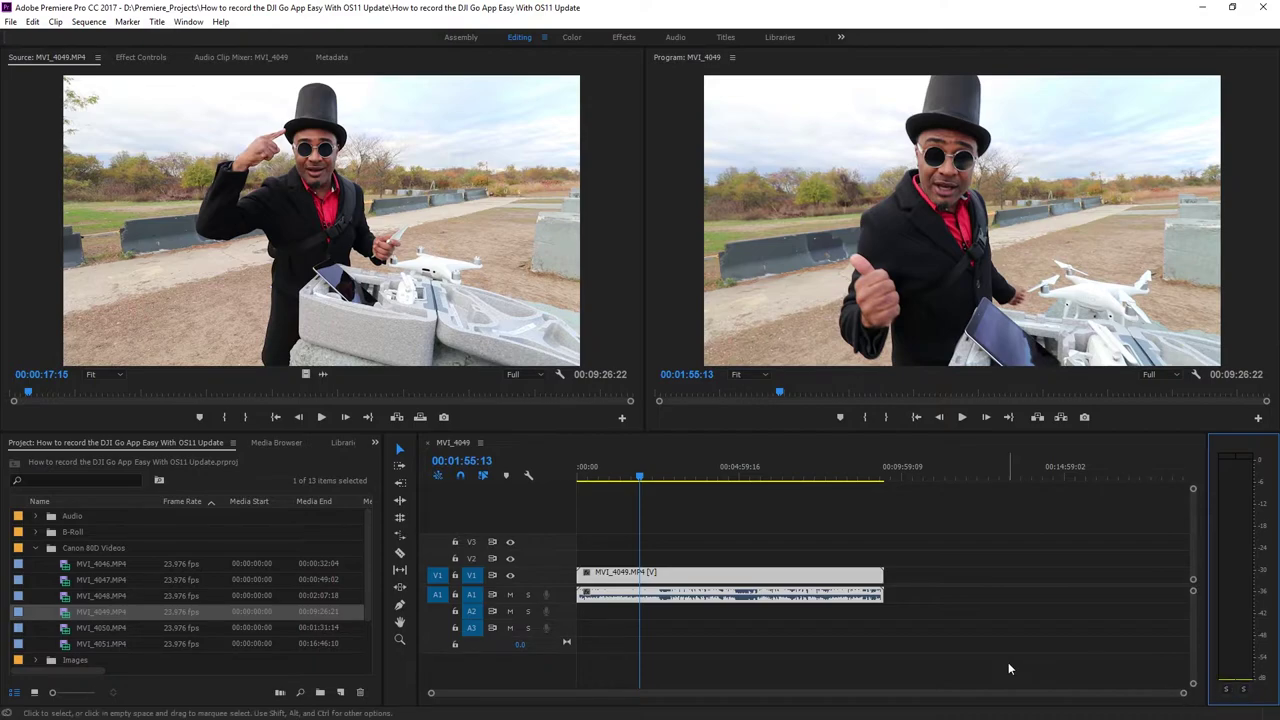
pyautogui.click(694, 544)
# Step: Delete the full clip, mark MVI_4049.MP4 from 00:00:10:08 to 00:00:50:12, and insert it at the start
pyautogui.press('Delete')
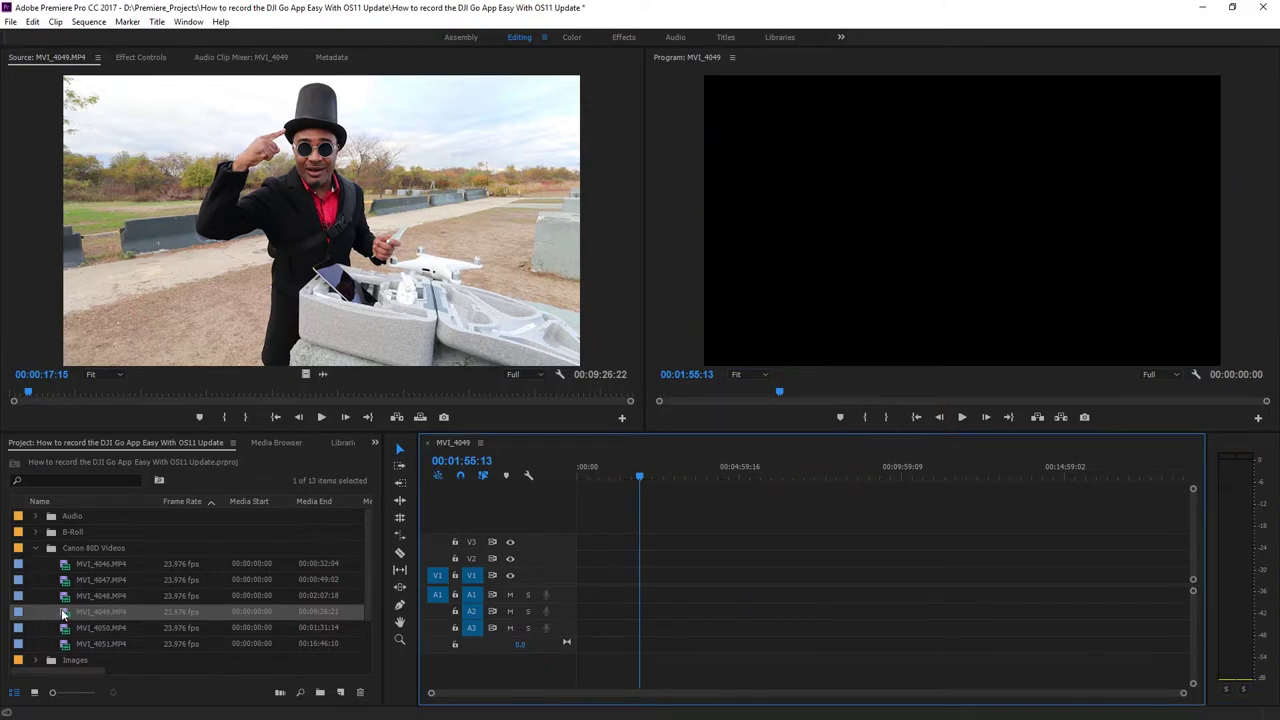
pyautogui.doubleClick(62, 610)
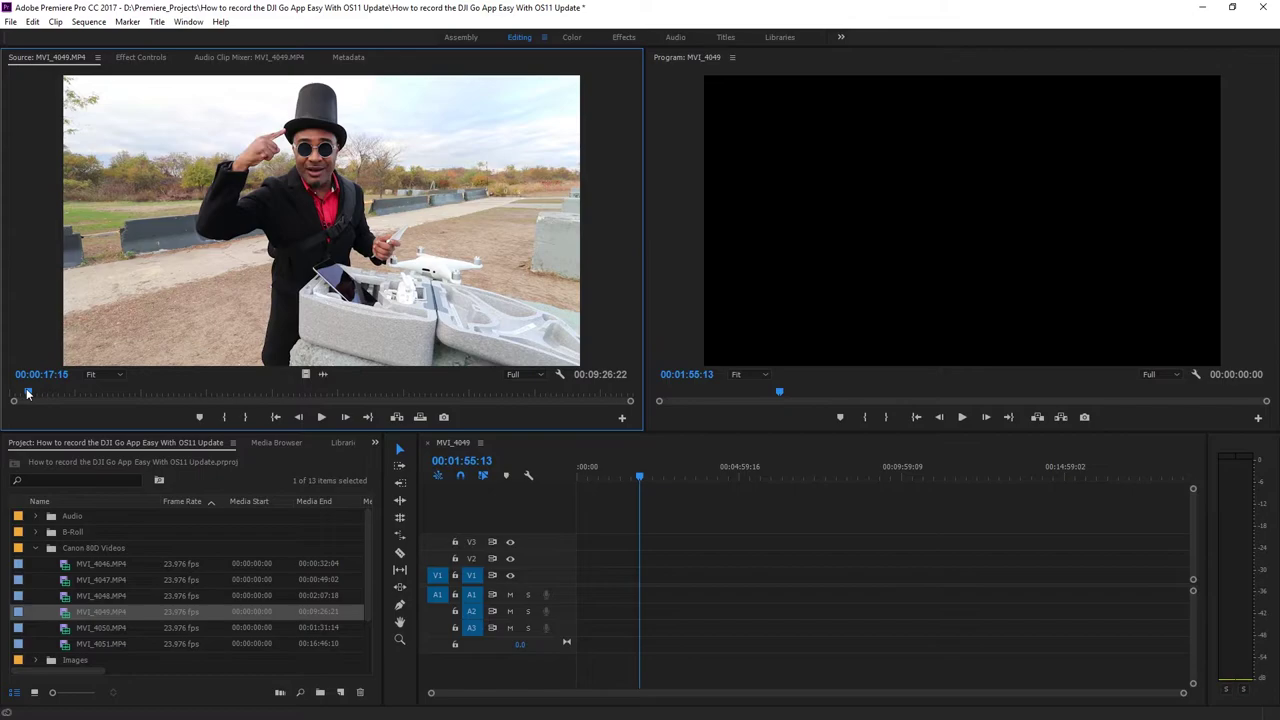
pyautogui.moveTo(29, 394); pyautogui.dragTo(17, 396)
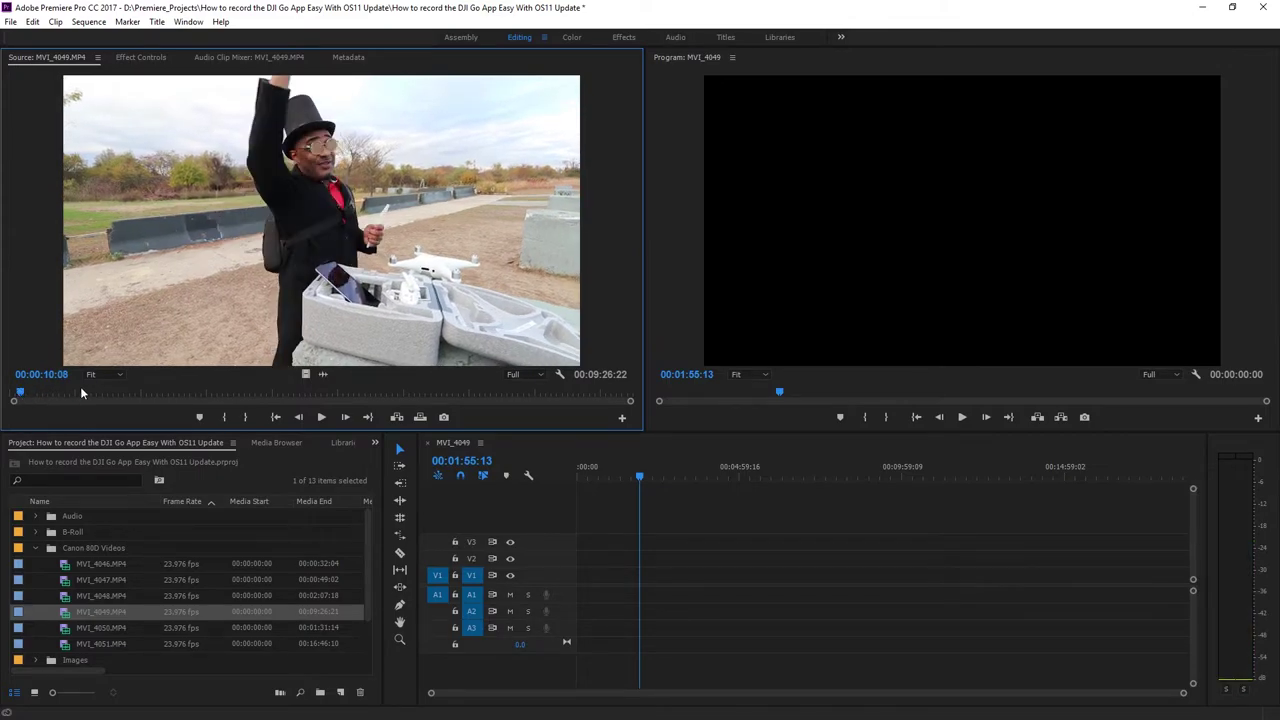
pyautogui.press('i')
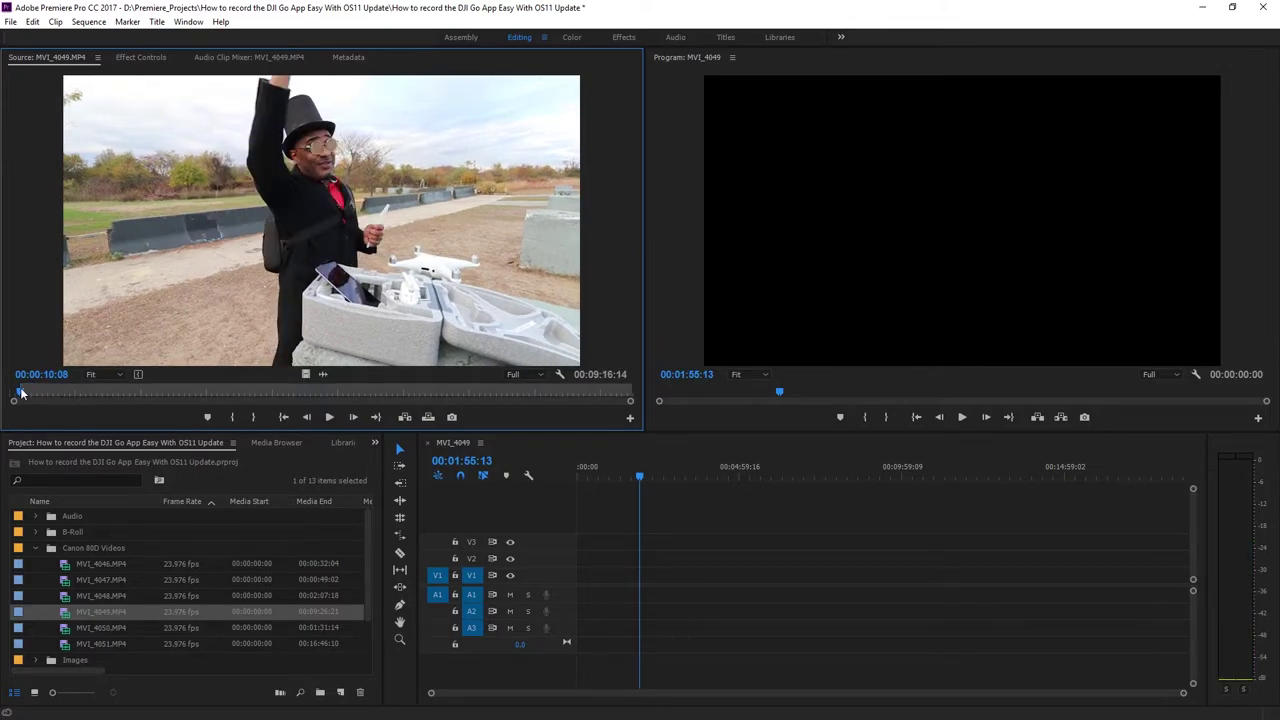
pyautogui.moveTo(22, 394); pyautogui.dragTo(70, 393)
pyautogui.press('o')
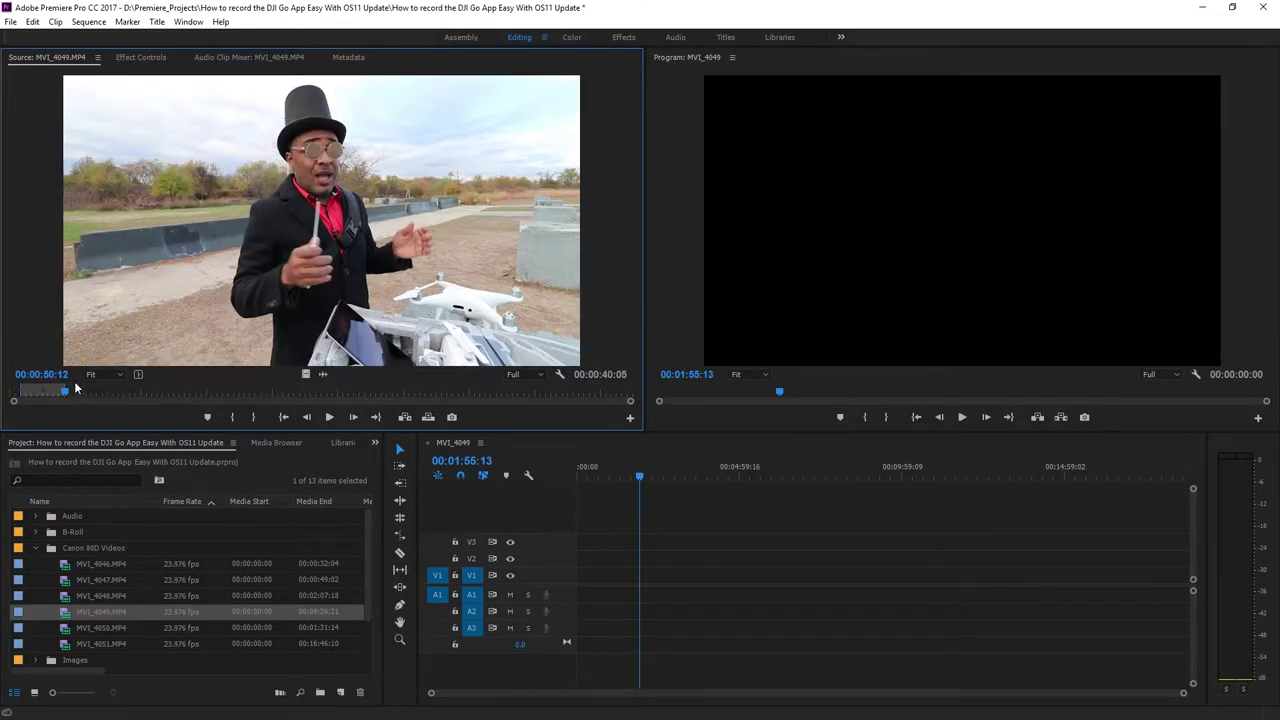
pyautogui.click(917, 417)
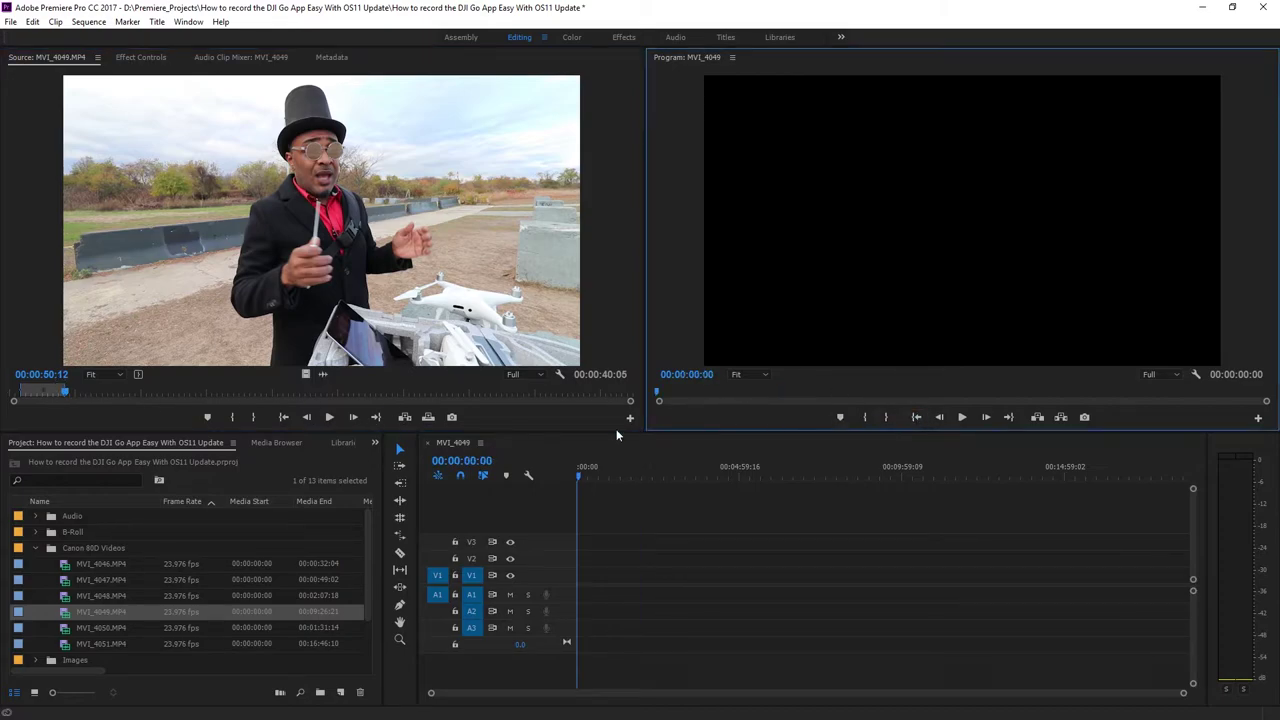
pyautogui.click(405, 418)
# Step: Zoom the timeline in and place Intro Music.wav from the Audio bin on A2 at the sequence start
pyautogui.press('=')
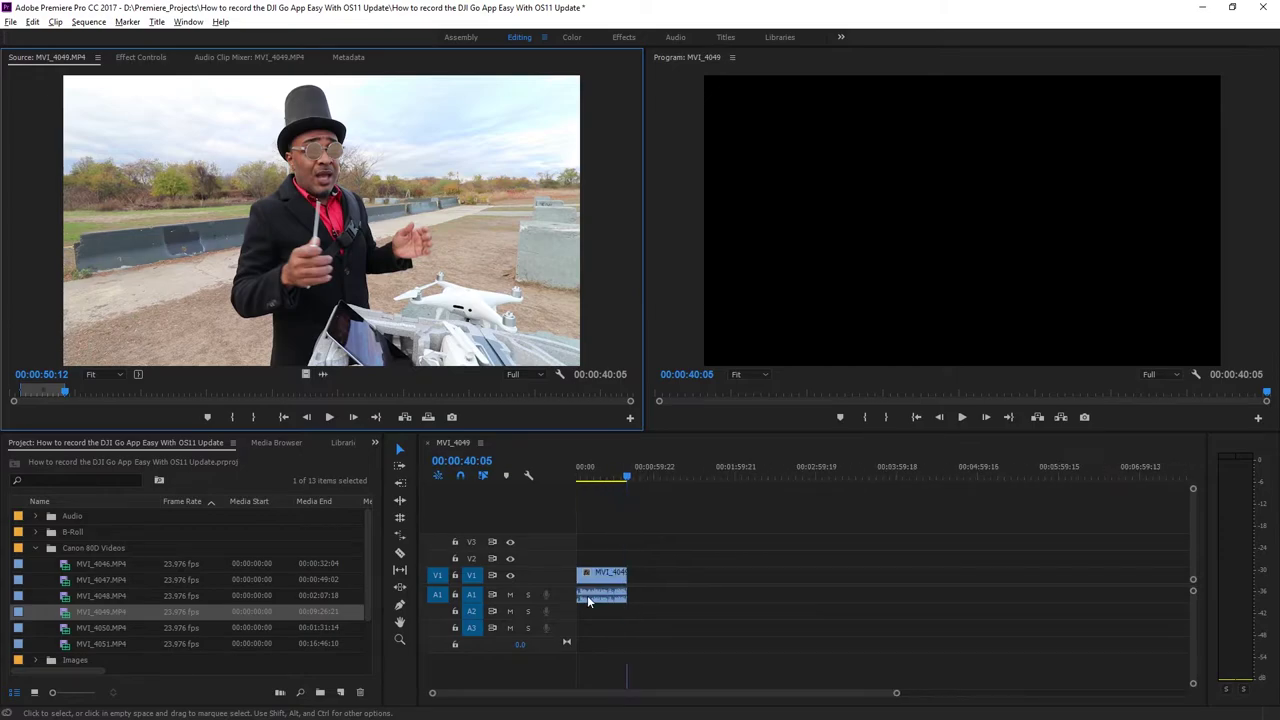
pyautogui.press('alt')
pyautogui.click(36, 516)
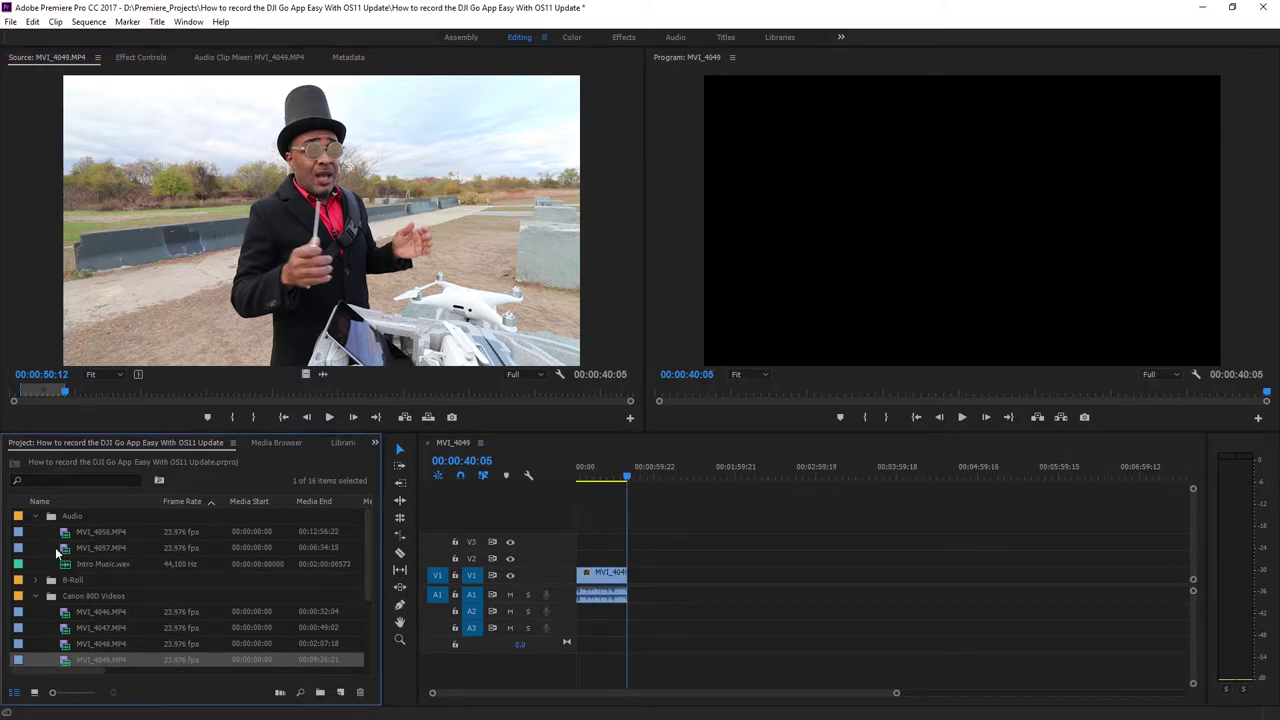
pyautogui.moveTo(70, 564); pyautogui.dragTo(572, 617)
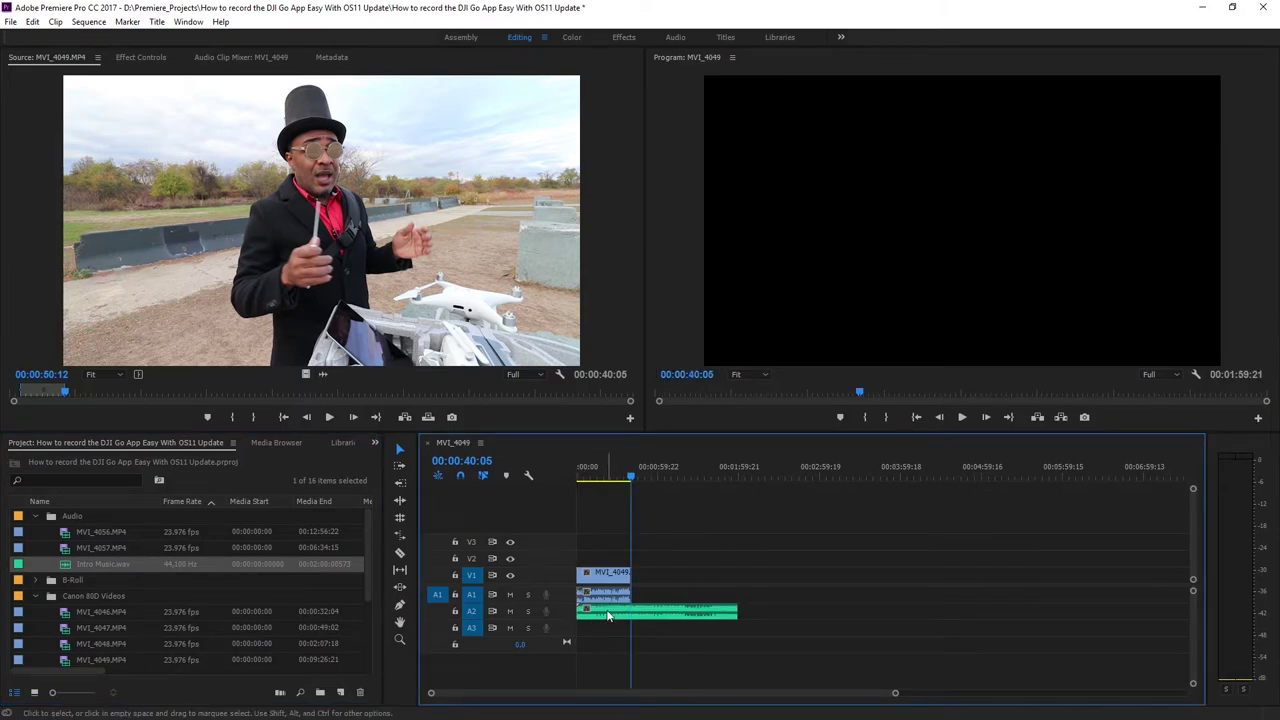
# Step: Lower the Intro Music.wav clip's gain by -25 dB
pyautogui.rightClick(607, 615)
pyautogui.click(676, 469)
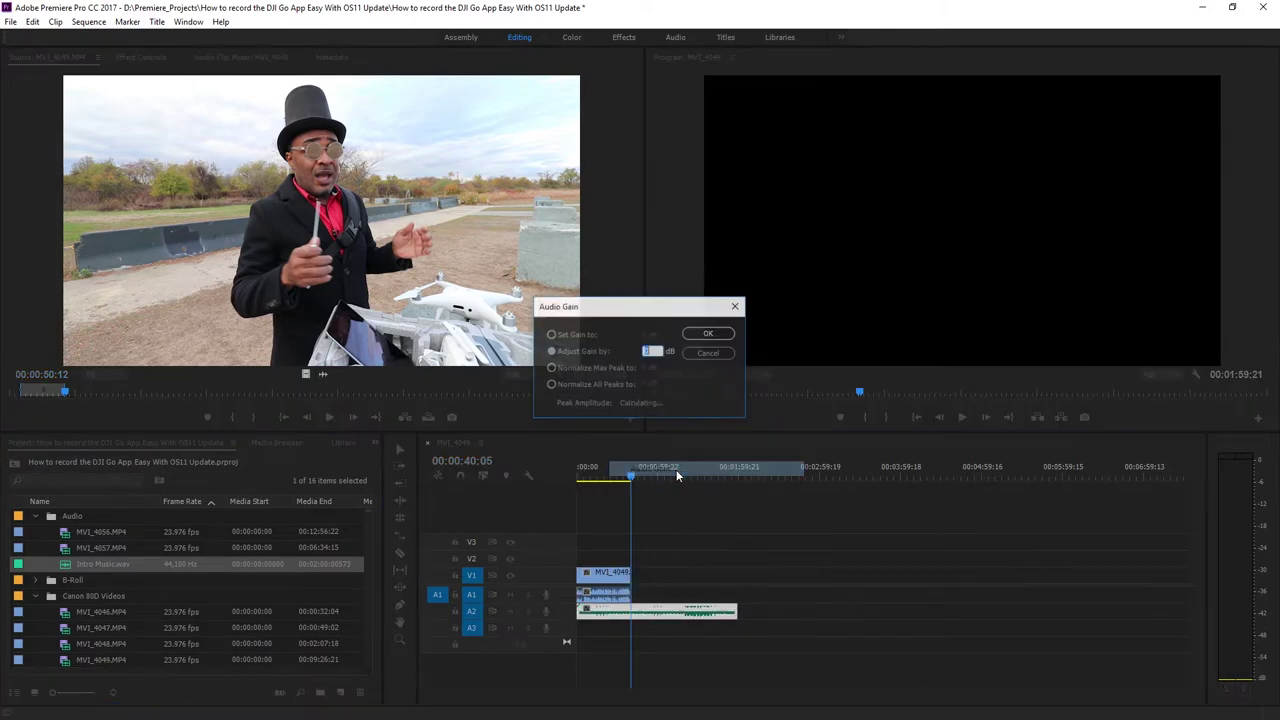
pyautogui.write('-25')
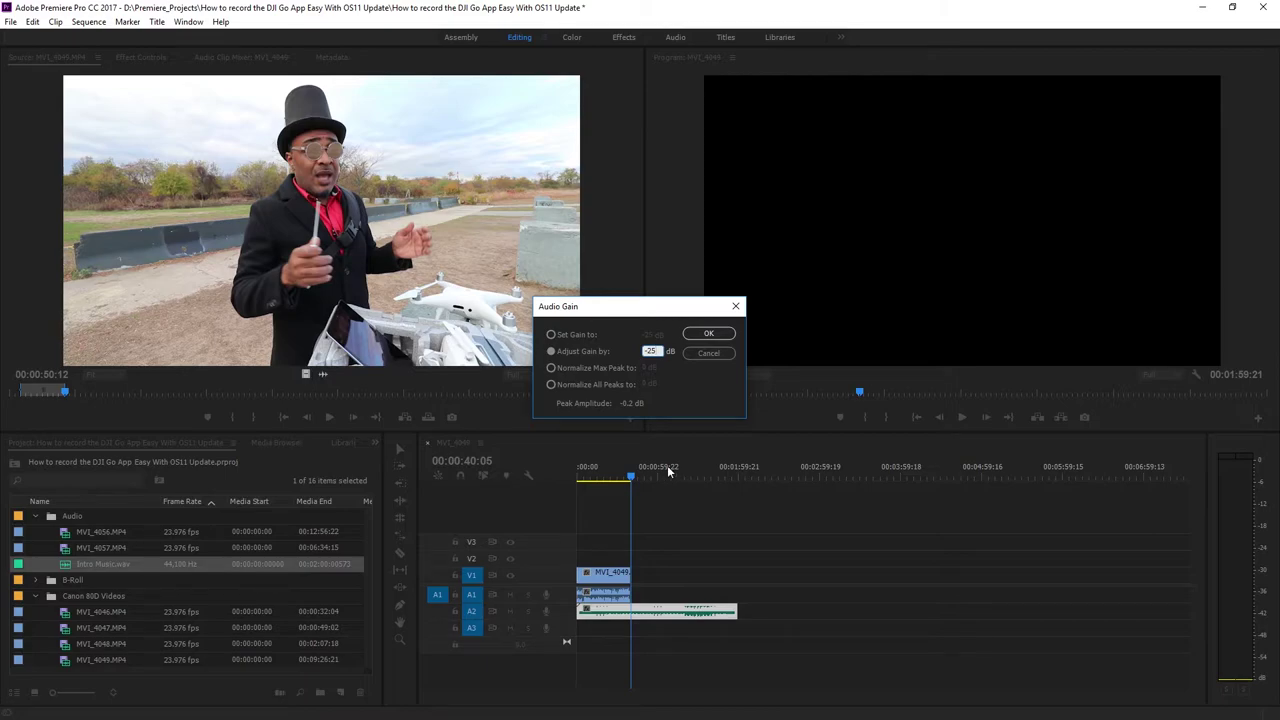
pyautogui.click(707, 334)
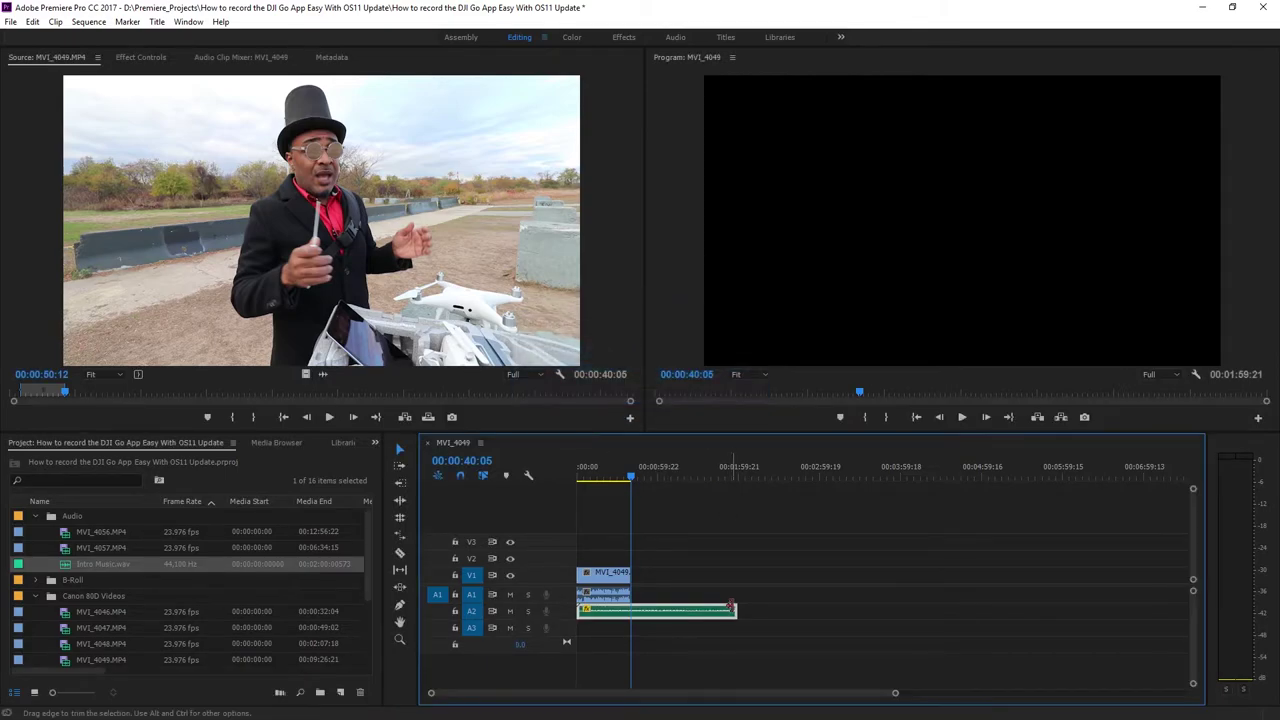
# Step: Trim Intro Music to end at 00:00:40:05, then unlink MVI_4049's video from its audio
pyautogui.moveTo(736, 611); pyautogui.dragTo(630, 611)
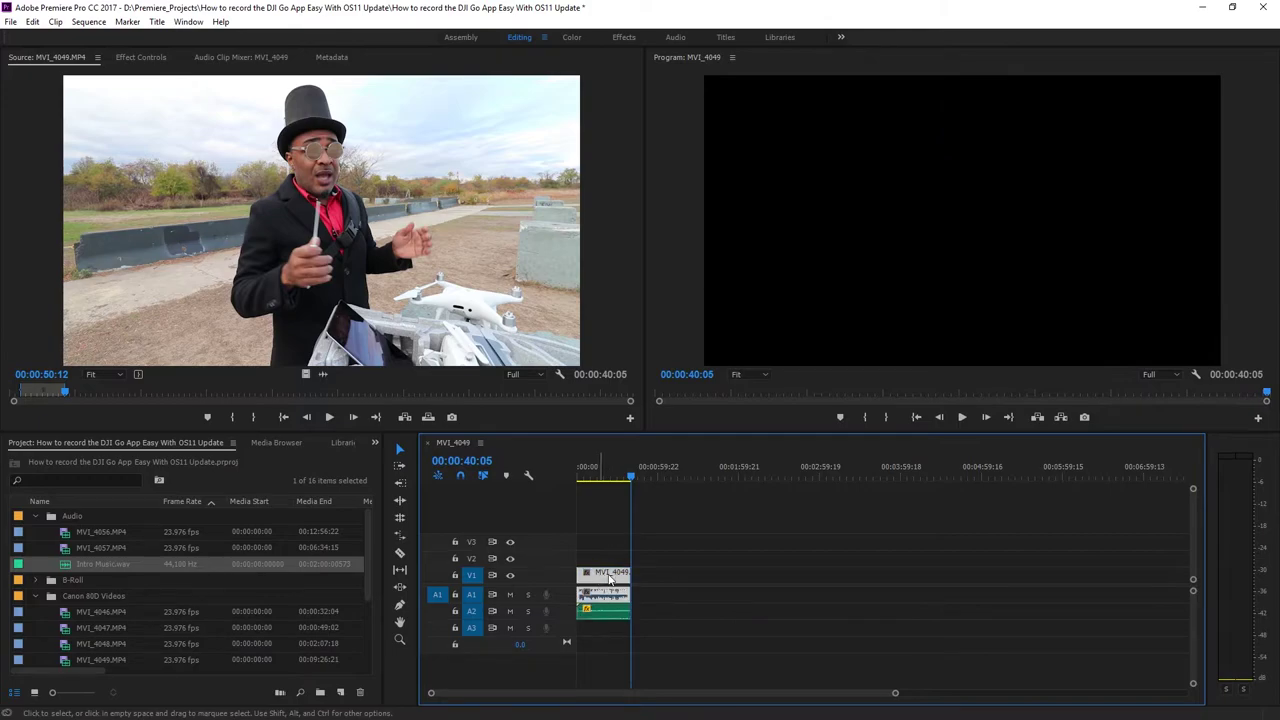
pyautogui.moveTo(604, 580)
pyautogui.mouseDown()
pyautogui.moveTo(691, 580)
pyautogui.moveTo(612, 578)
pyautogui.mouseUp()
pyautogui.rightClick(612, 578)
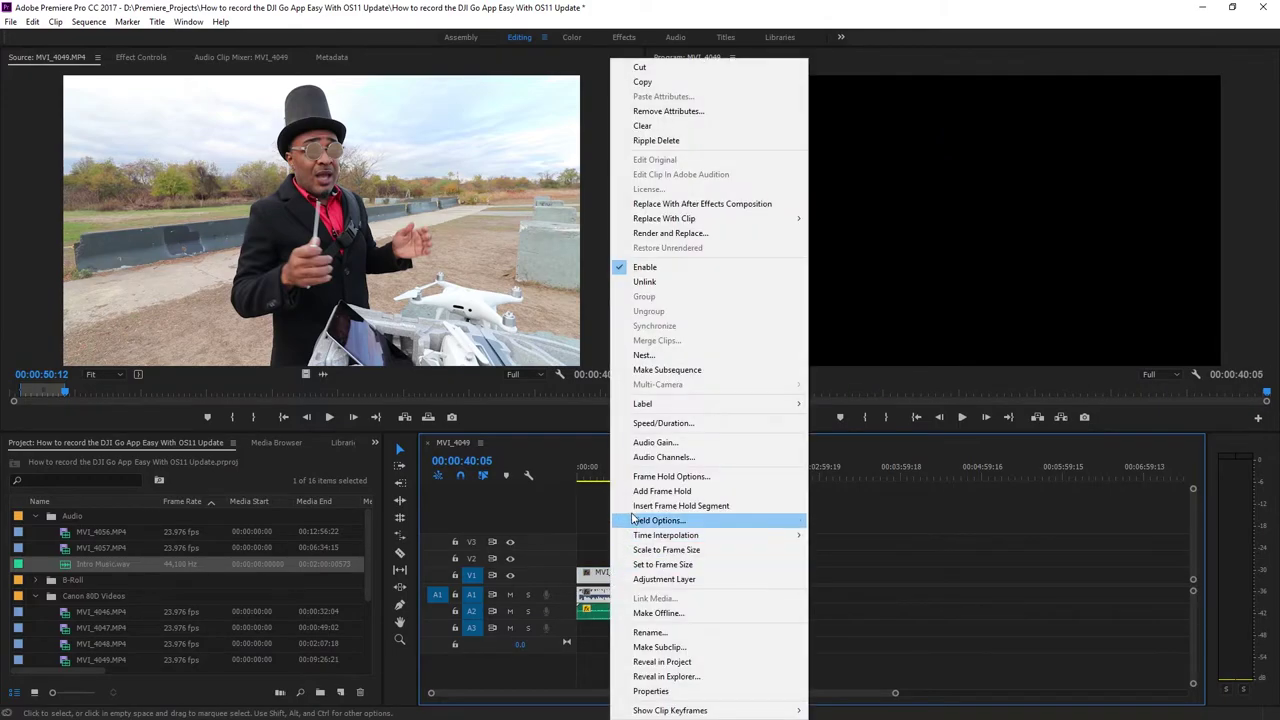
pyautogui.click(668, 283)
# Step: Try moving MVI_4049's video and audio apart, undo it, and re-link the two parts
pyautogui.moveTo(604, 575); pyautogui.dragTo(710, 584)
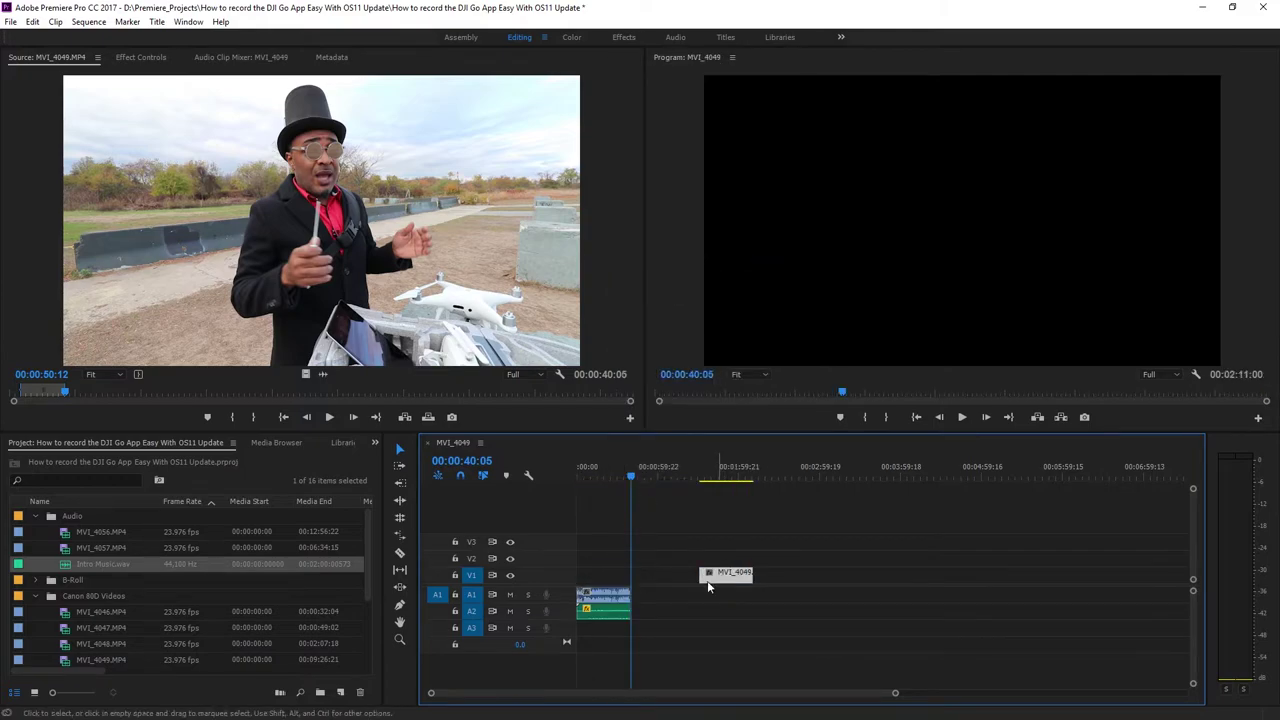
pyautogui.moveTo(612, 597); pyautogui.dragTo(708, 607)
pyautogui.hotkey('ctrl', 'z')
pyautogui.hotkey('ctrl', 'z')
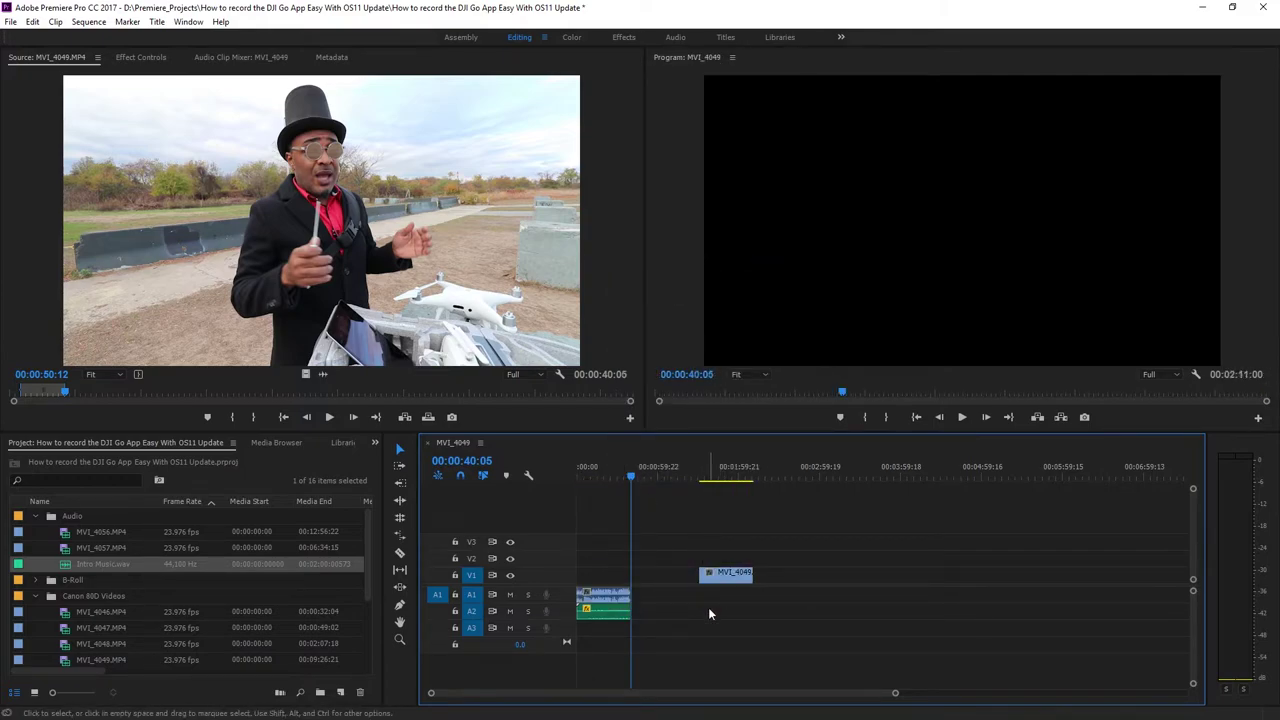
pyautogui.click(605, 577)
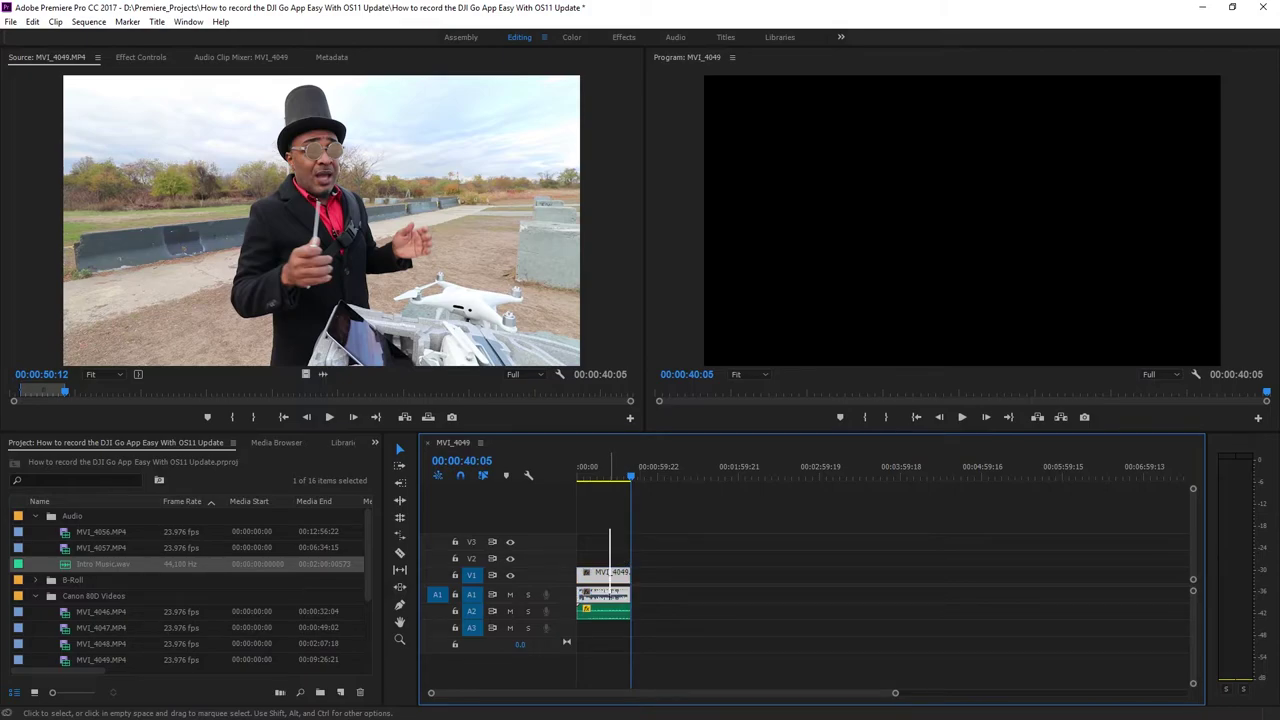
pyautogui.rightClick(599, 578)
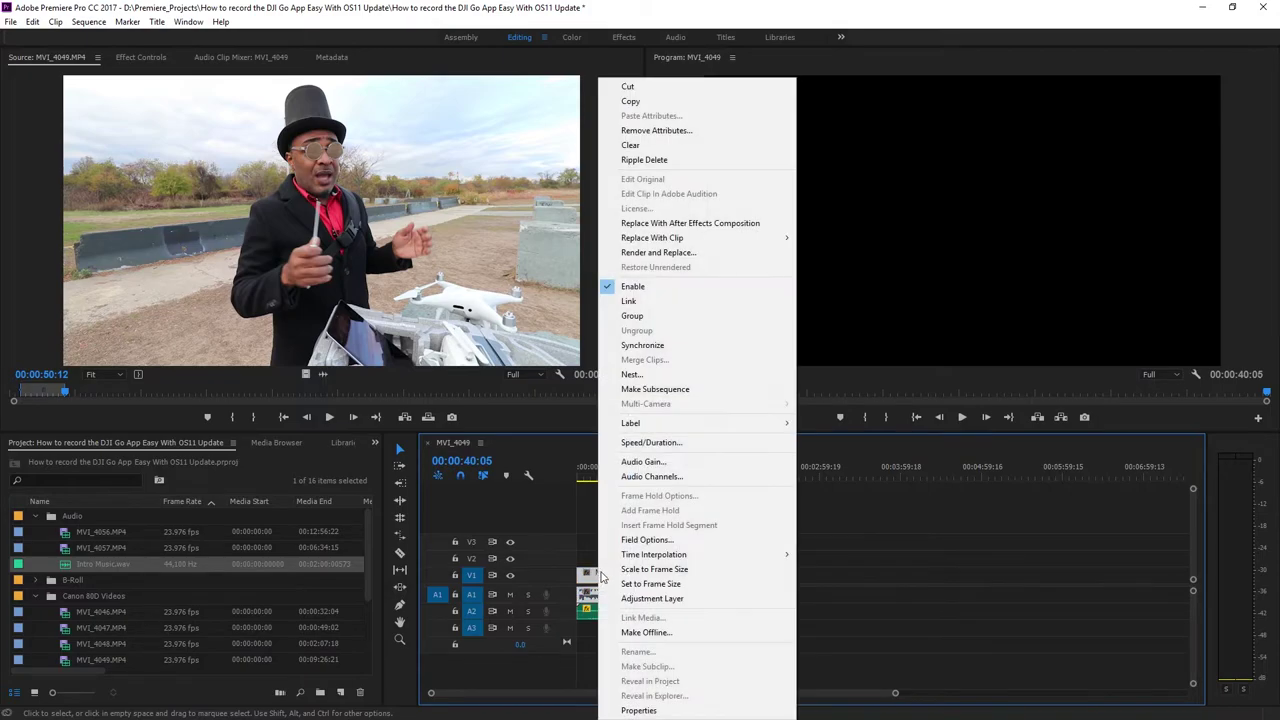
pyautogui.click(655, 302)
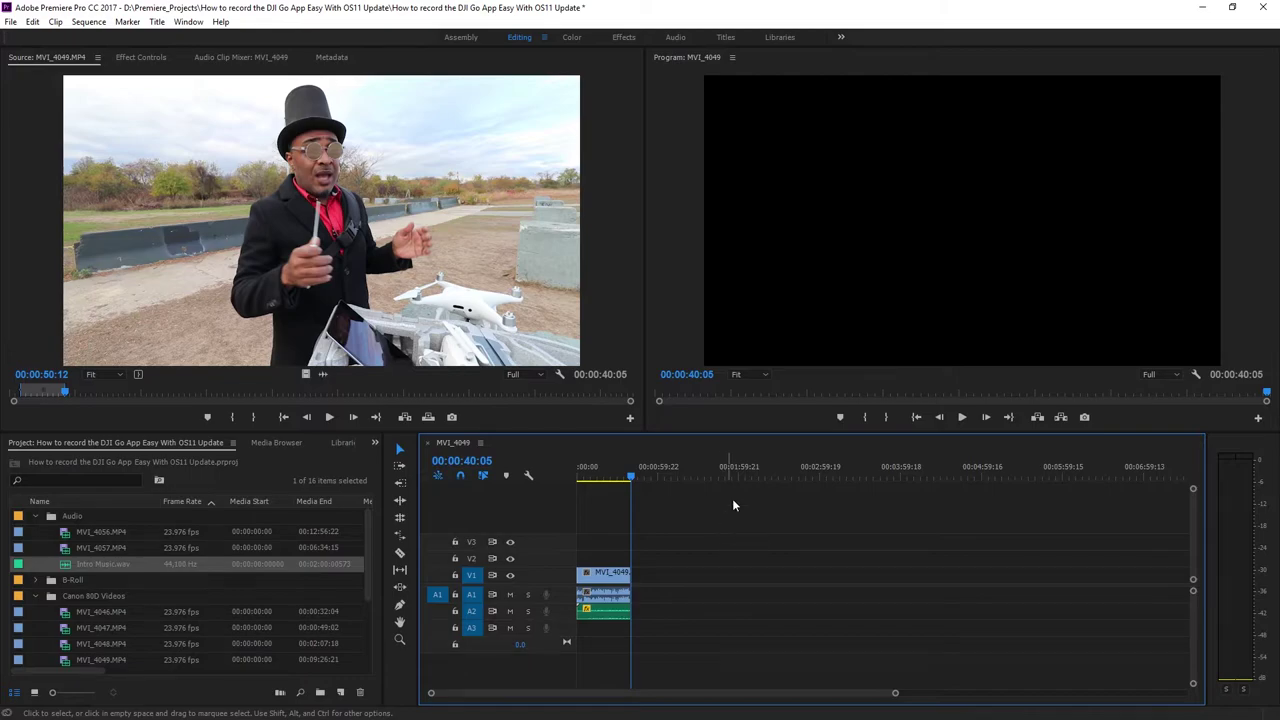
# Step: Create a new default still title named My New Title
pyautogui.click(157, 21)
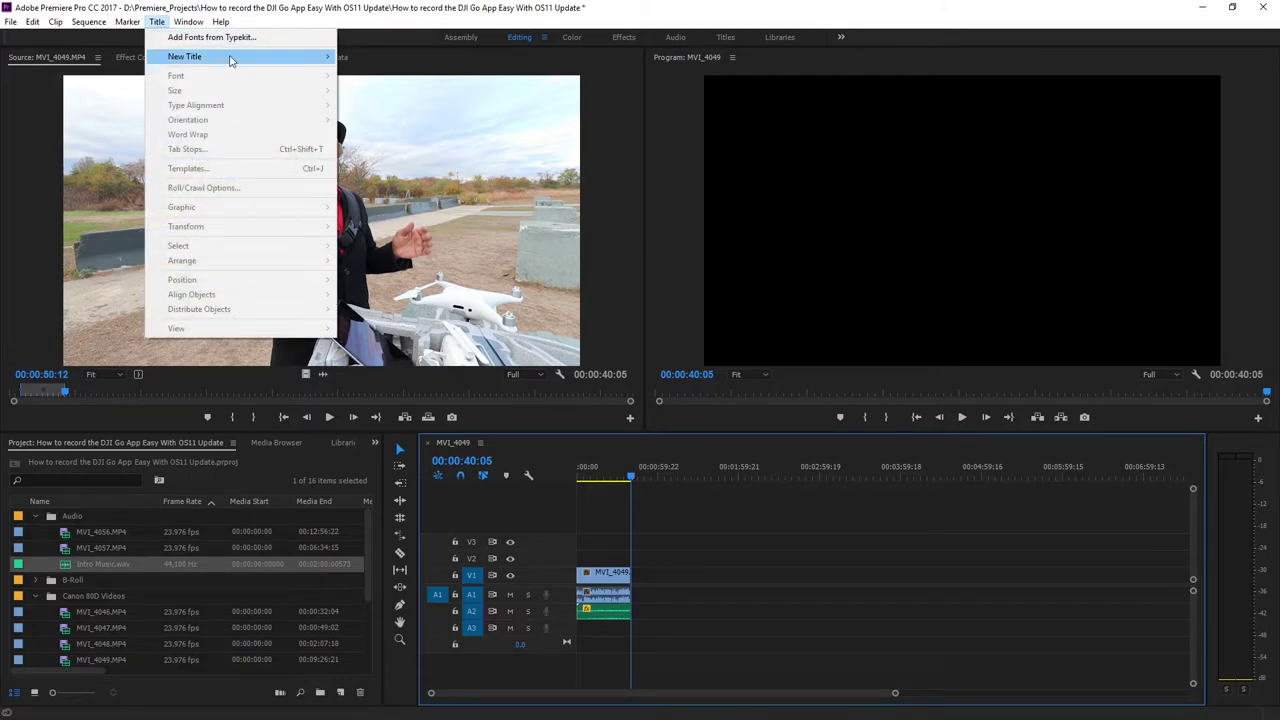
pyautogui.moveTo(320, 60)
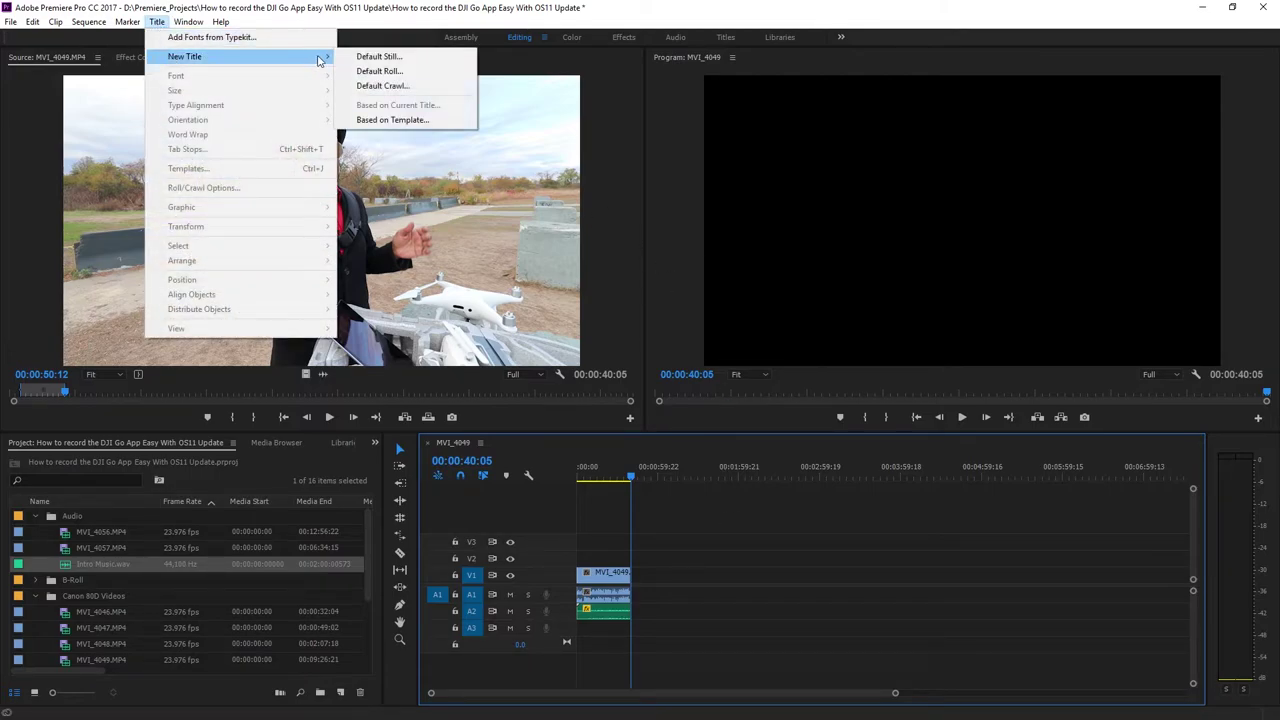
pyautogui.click(420, 58)
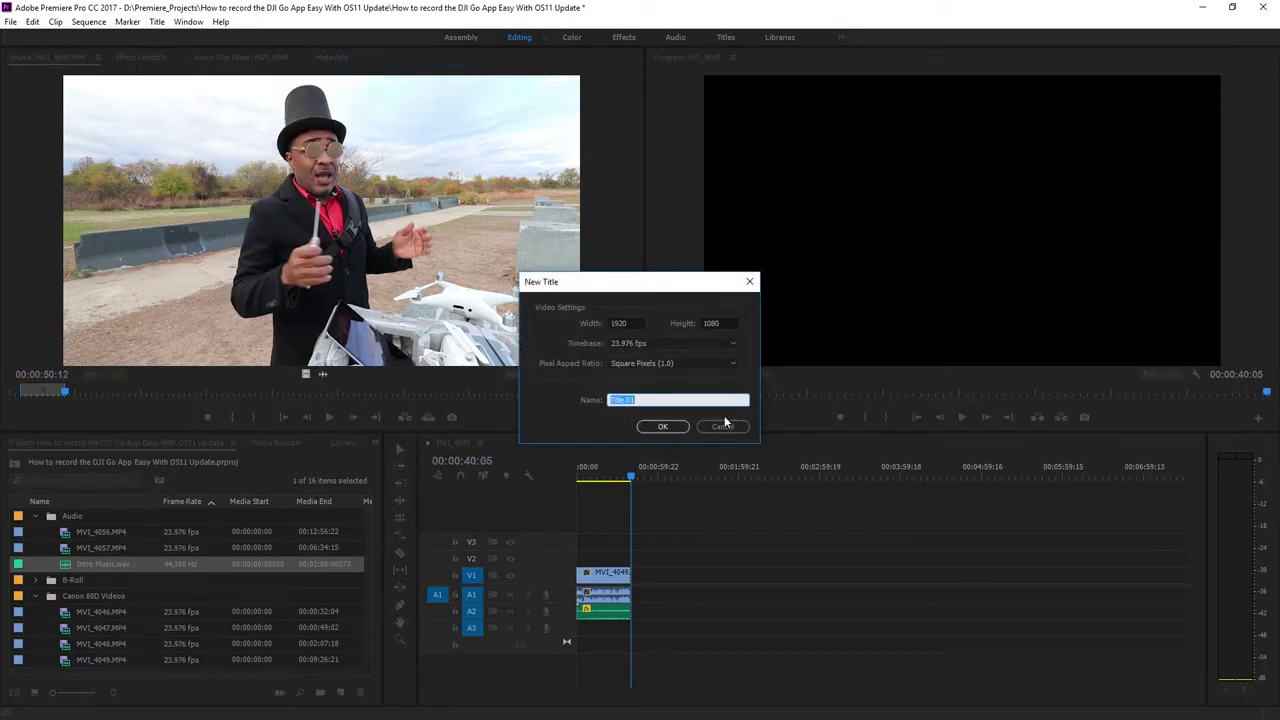
pyautogui.write('My New')
pyautogui.click(664, 427)
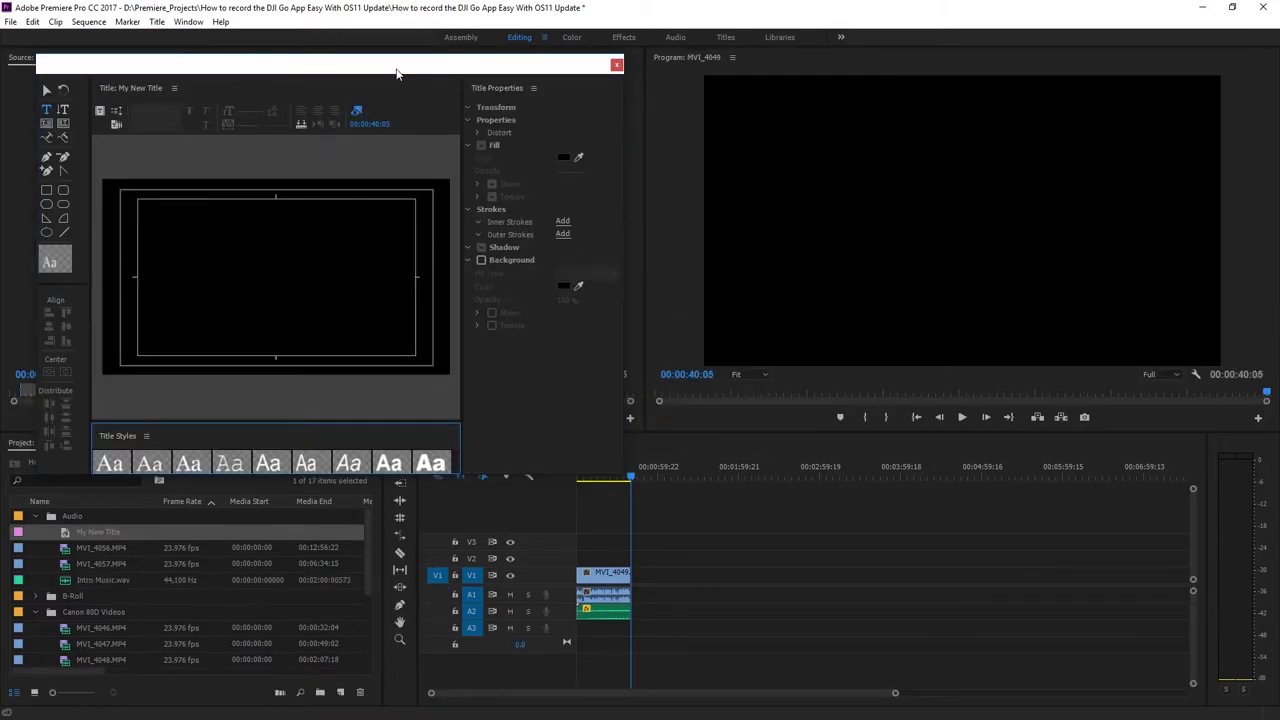
# Step: Add the welcome caption text and move it to the frame's lower left
pyautogui.moveTo(610, 97); pyautogui.dragTo(760, 99)
pyautogui.click(578, 340)
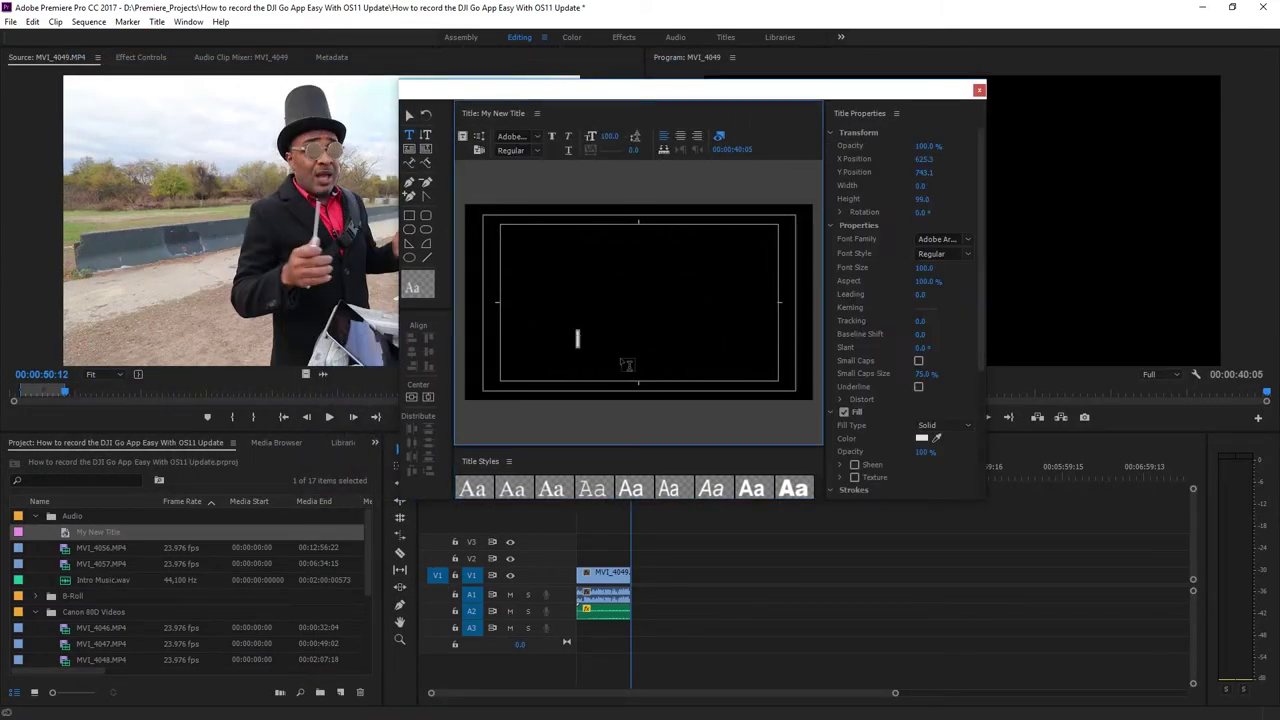
pyautogui.write('Welcome To The Michael Hurdle Show')
pyautogui.click(409, 115)
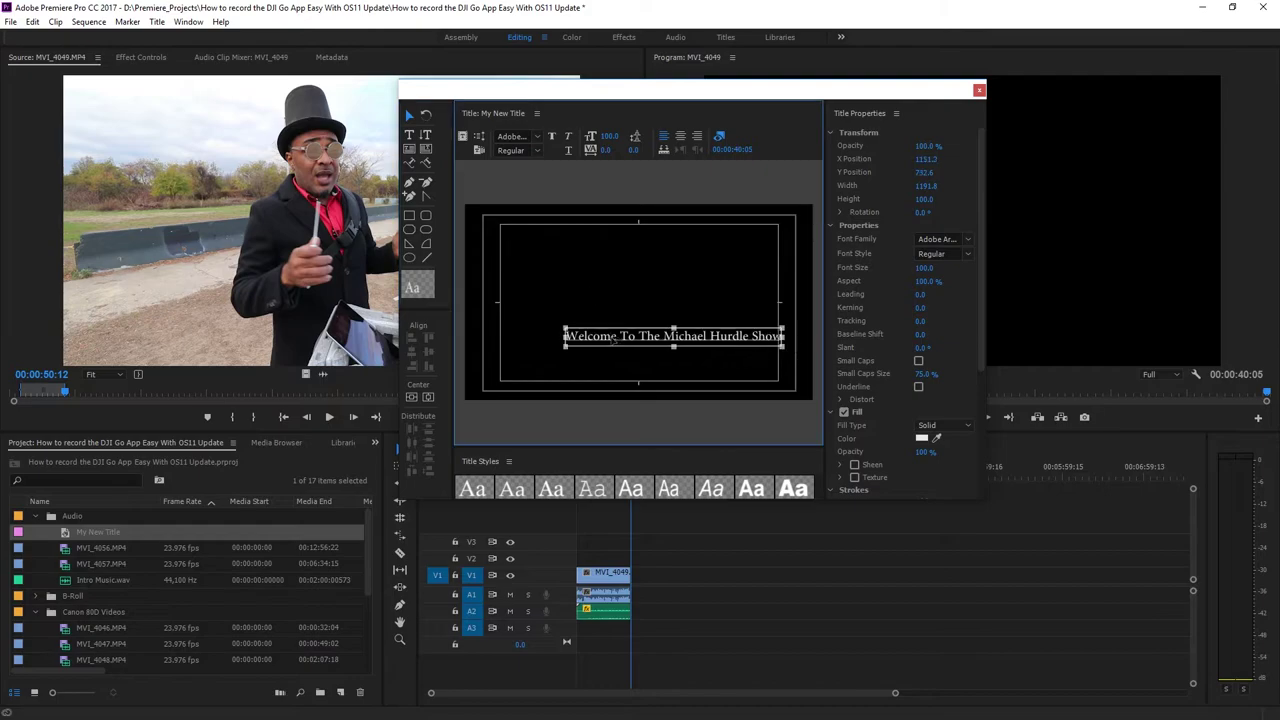
# Step: Apply a bold outlined Impact title style, reduce its font size, and close the Title designer
pyautogui.press('`')
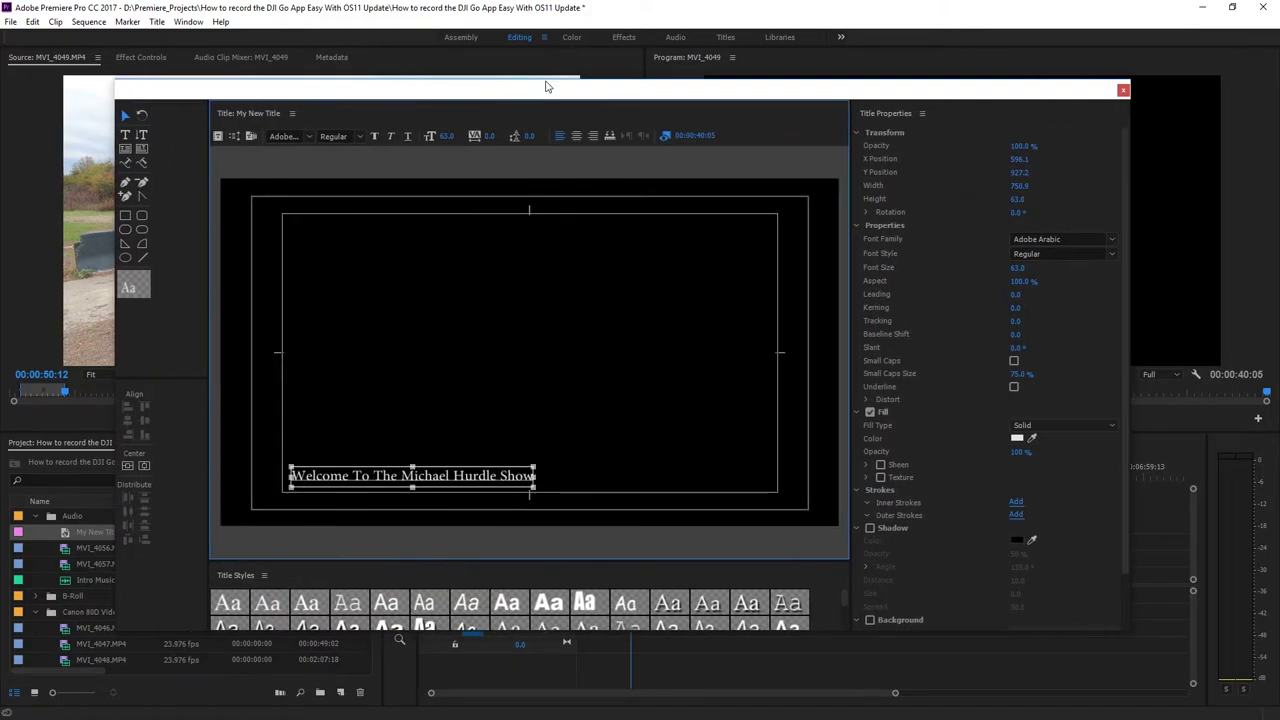
pyautogui.moveTo(661, 560); pyautogui.dragTo(661, 430)
pyautogui.click(714, 525)
pyautogui.moveTo(1032, 211); pyautogui.dragTo(1000, 211)
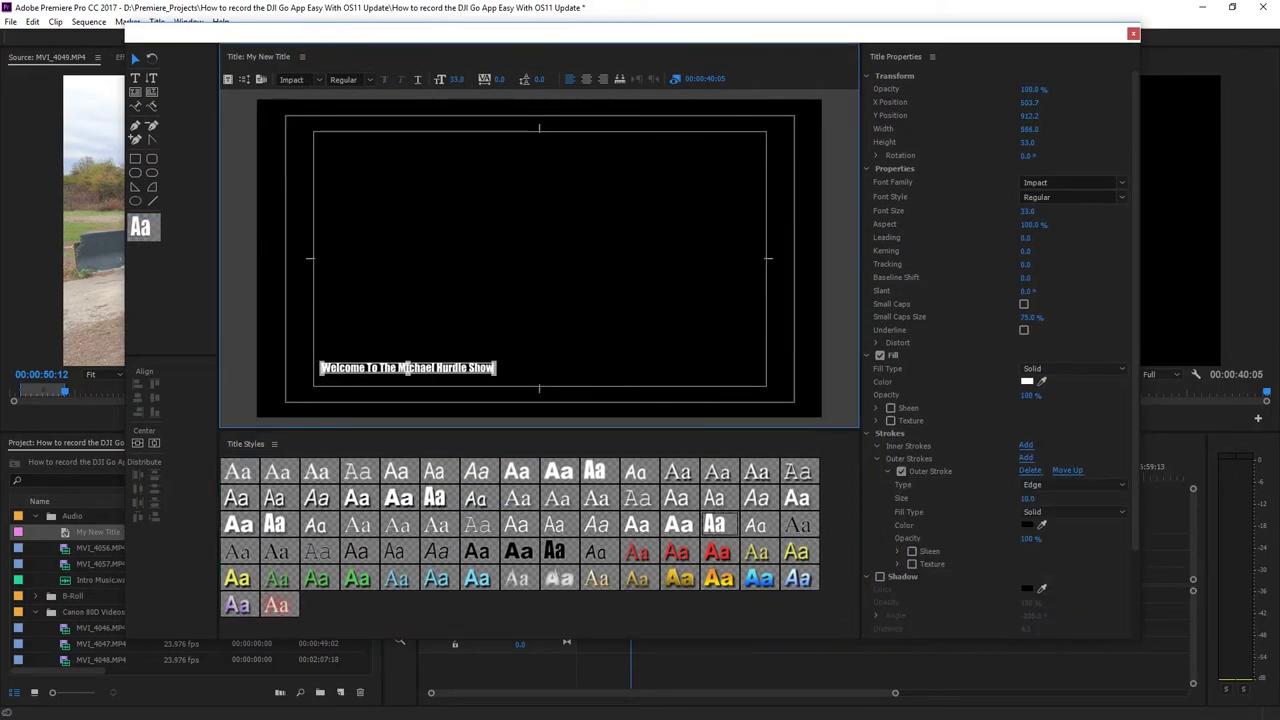
pyautogui.click(1134, 35)
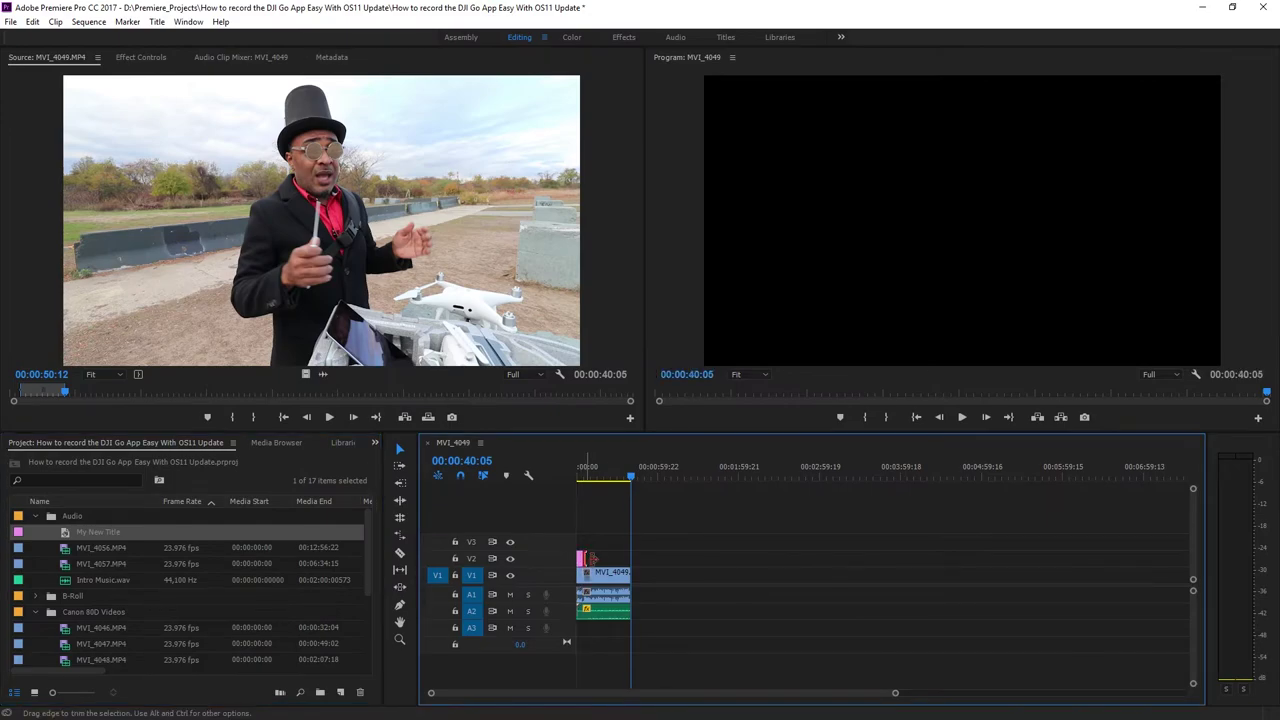
# Step: Lengthen the title clip on V2 and trim the end of the V1 clip
pyautogui.moveTo(588, 559); pyautogui.dragTo(631, 576)
pyautogui.click(595, 470)
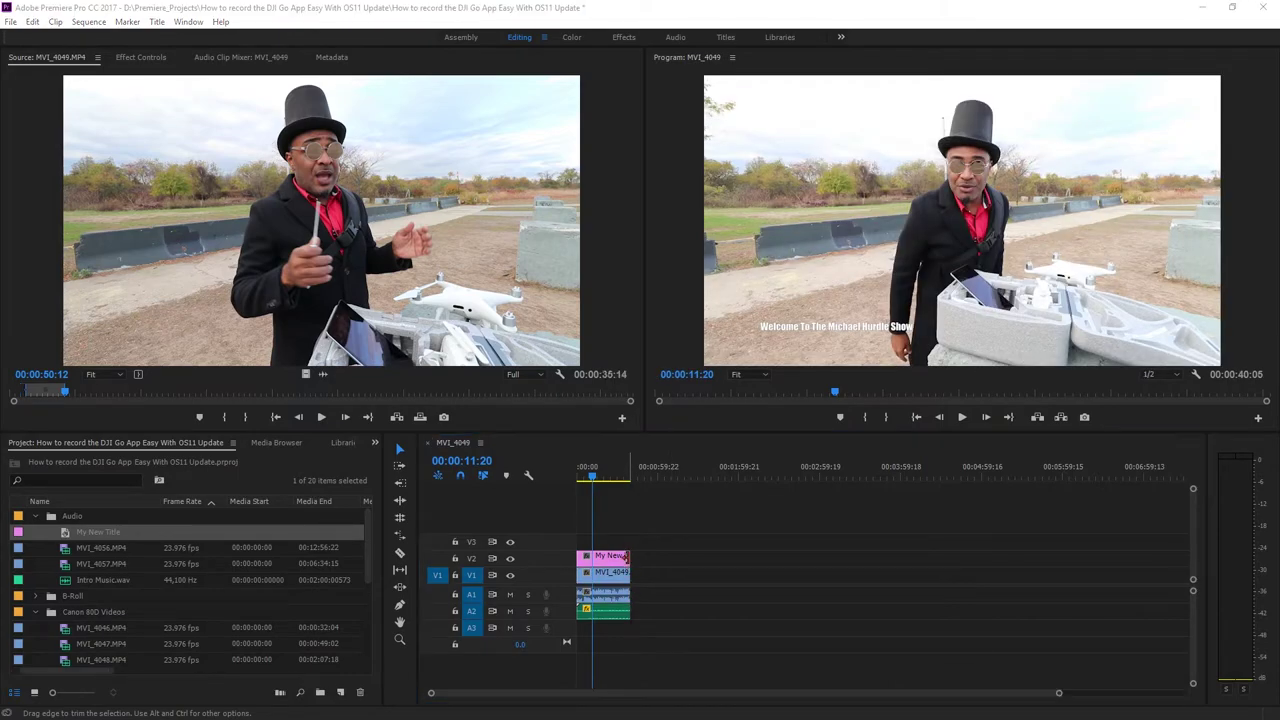
pyautogui.click(232, 442)
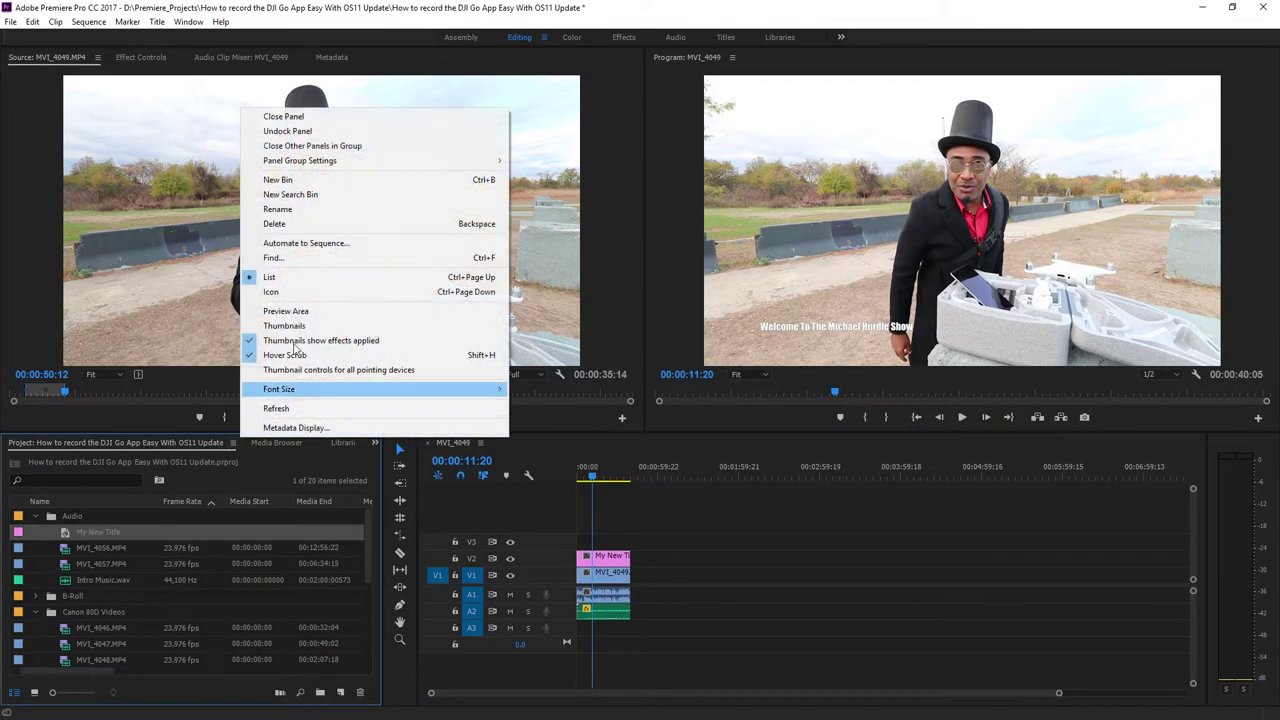
pyautogui.click(268, 129)
pyautogui.moveTo(219, 412); pyautogui.dragTo(391, 204)
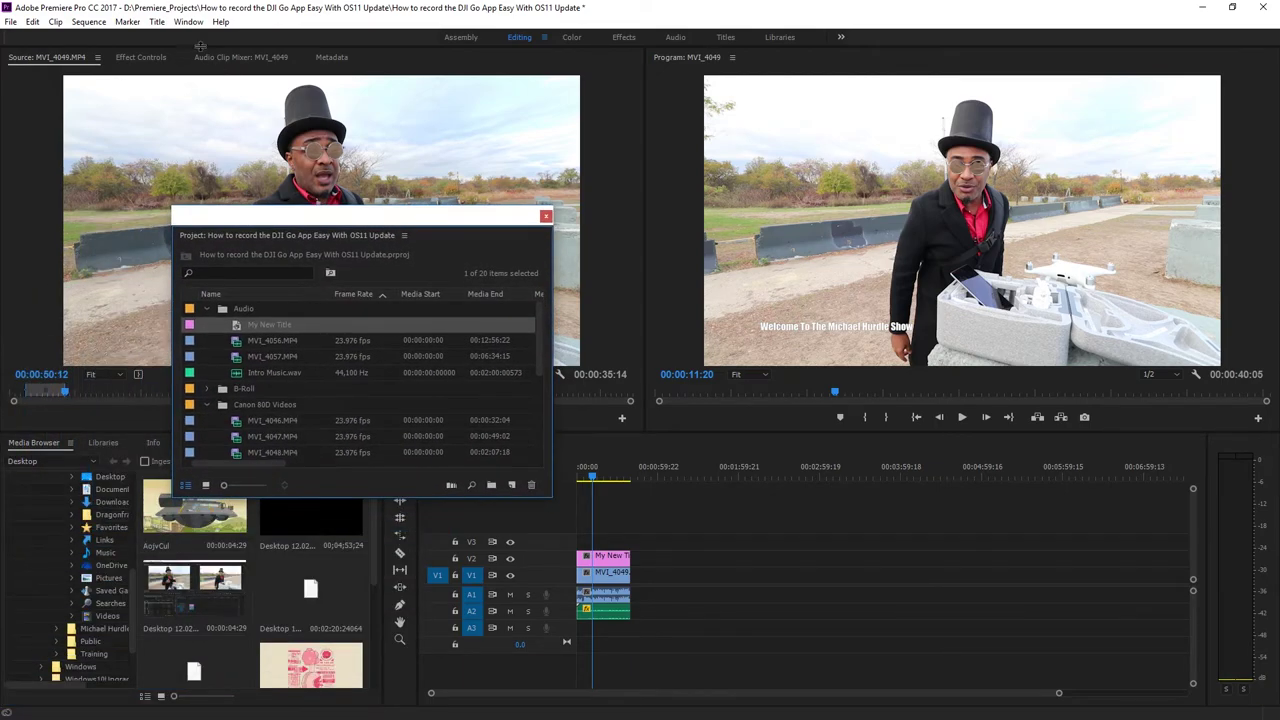
pyautogui.click(97, 57)
pyautogui.click(143, 74)
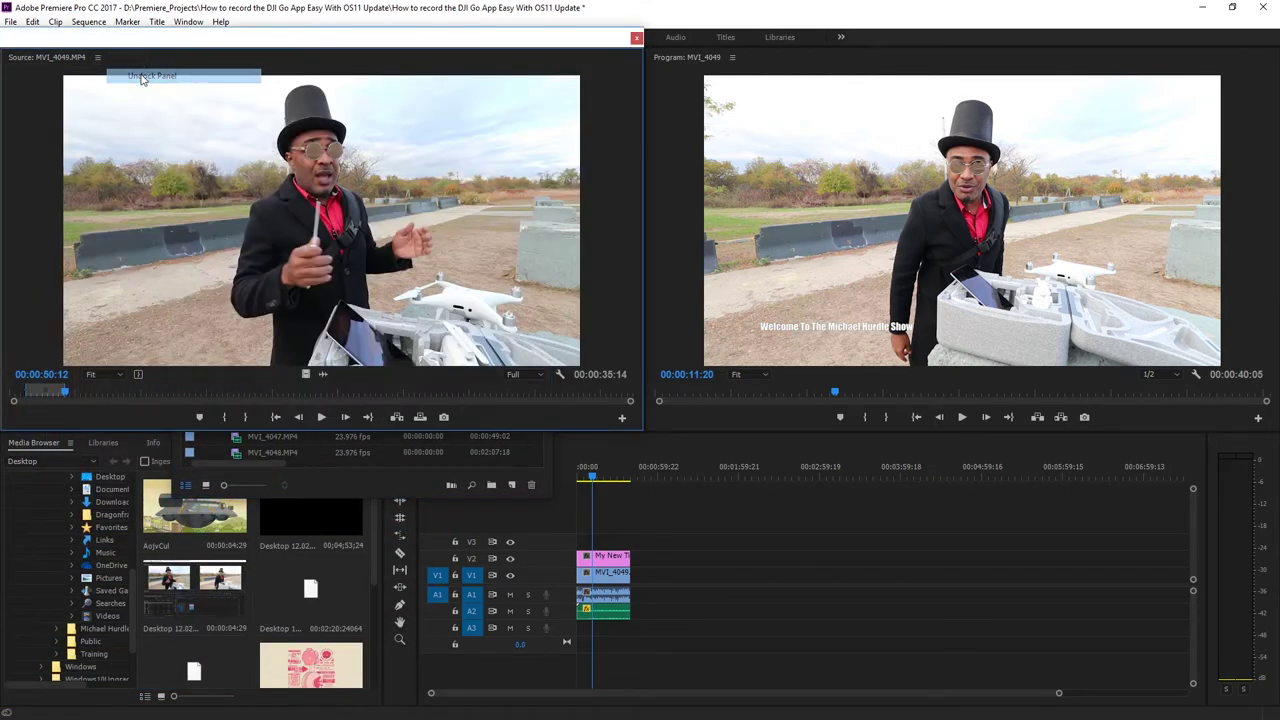
pyautogui.moveTo(147, 47); pyautogui.dragTo(597, 269)
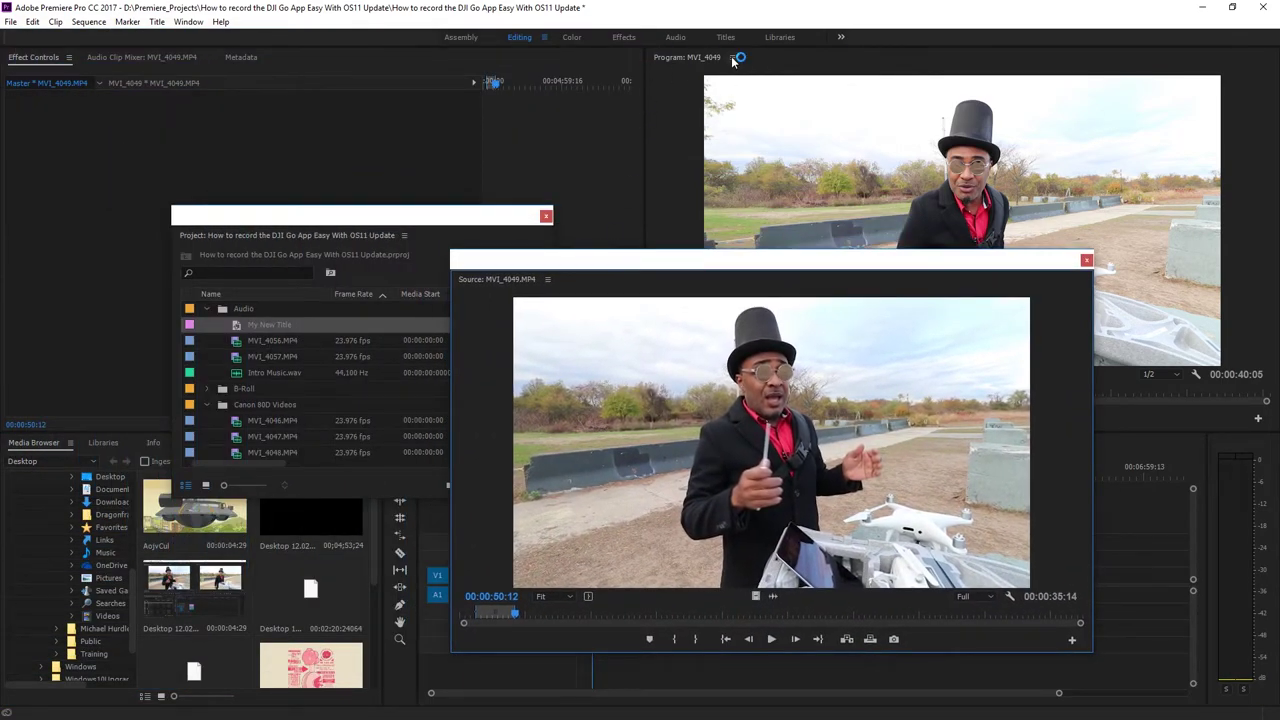
pyautogui.click(732, 57)
pyautogui.click(768, 77)
pyautogui.moveTo(795, 56); pyautogui.dragTo(226, 313)
pyautogui.moveTo(637, 262); pyautogui.dragTo(821, 112)
pyautogui.click(190, 23)
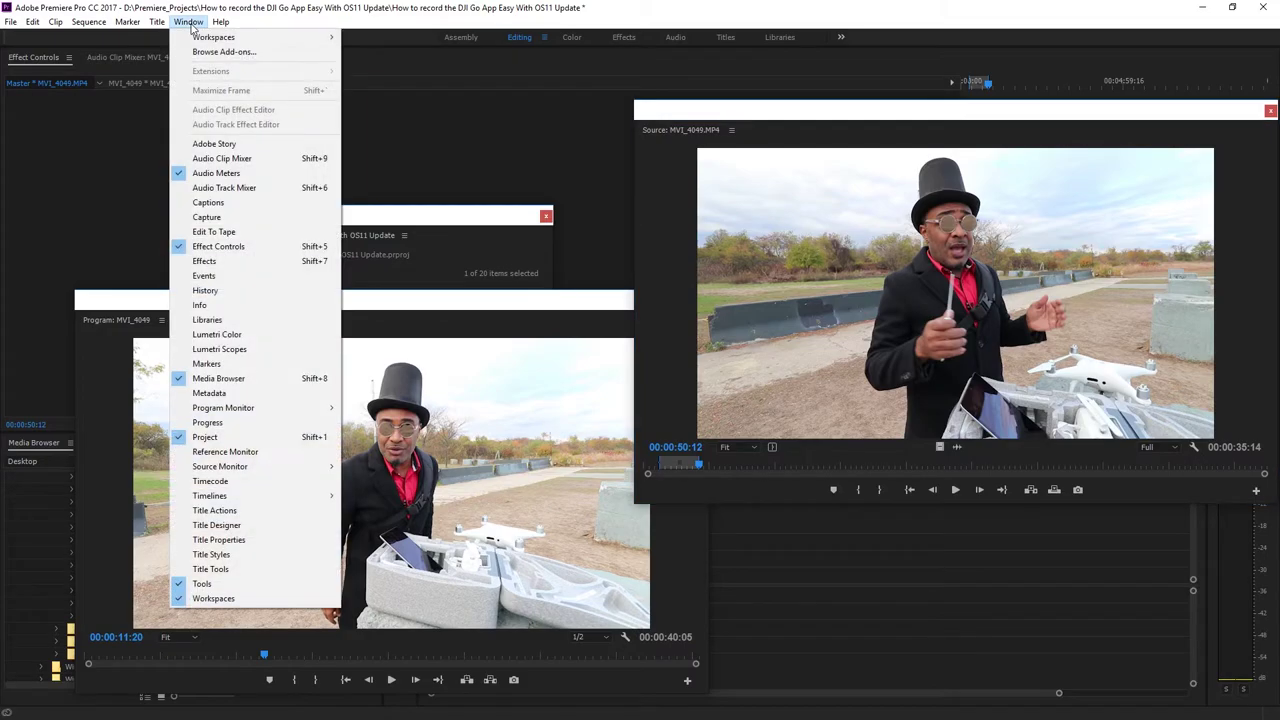
pyautogui.moveTo(225, 40)
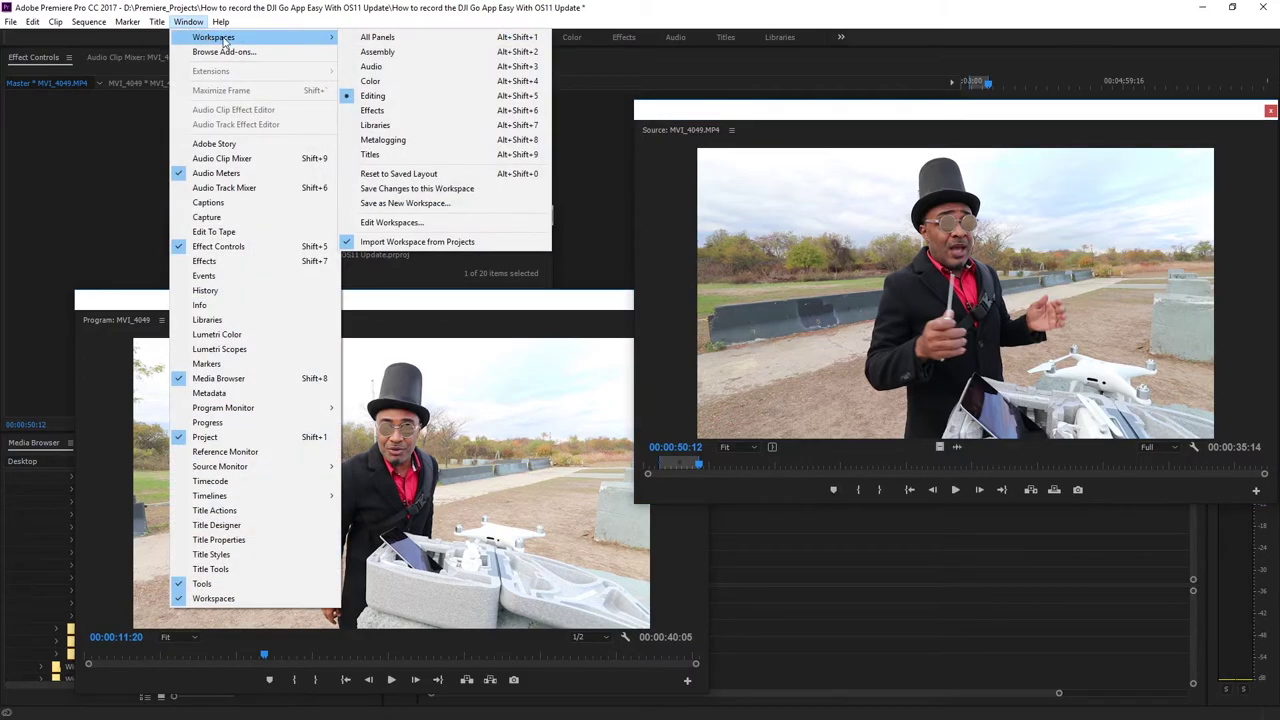
pyautogui.click(452, 174)
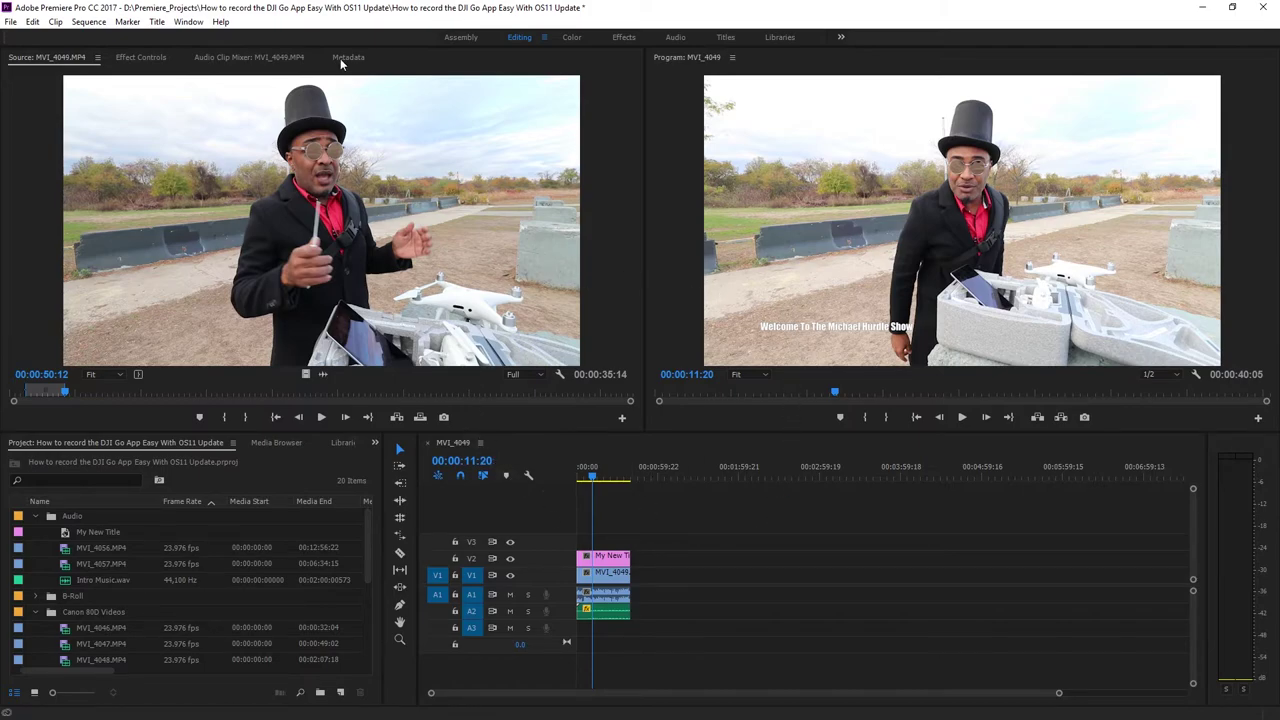
pyautogui.click(189, 22)
pyautogui.moveTo(234, 40)
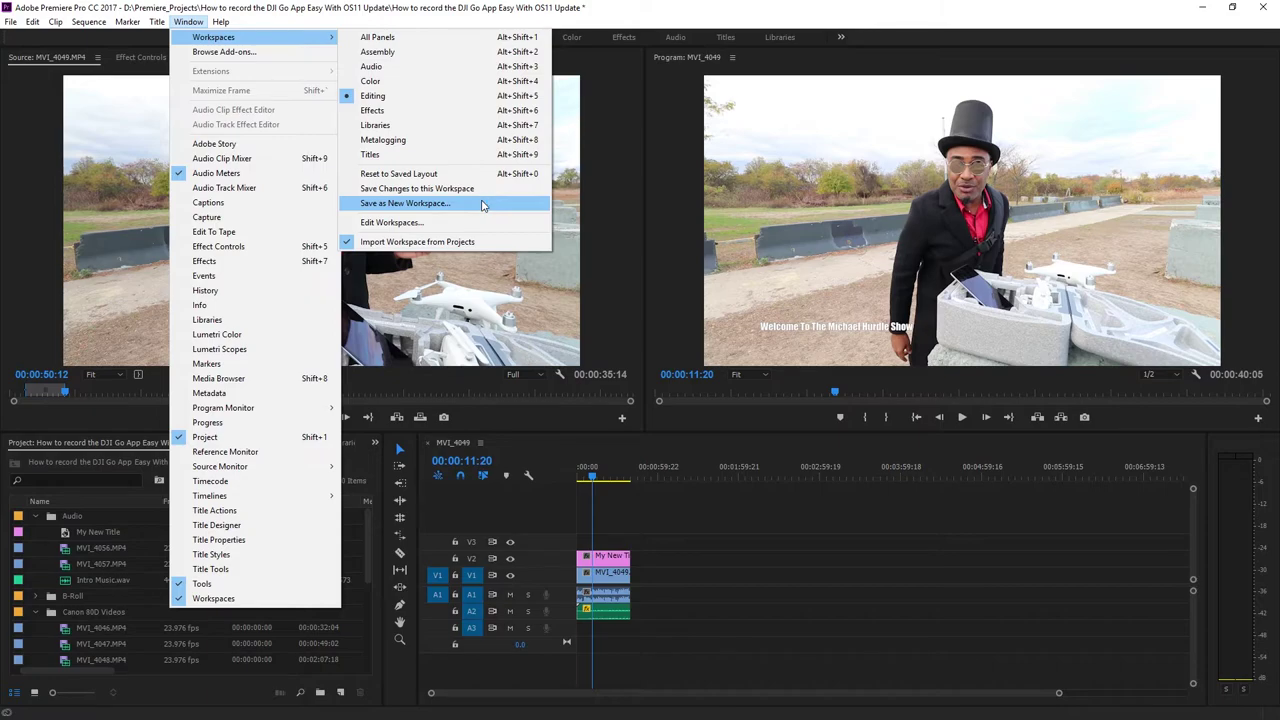
pyautogui.click(667, 529)
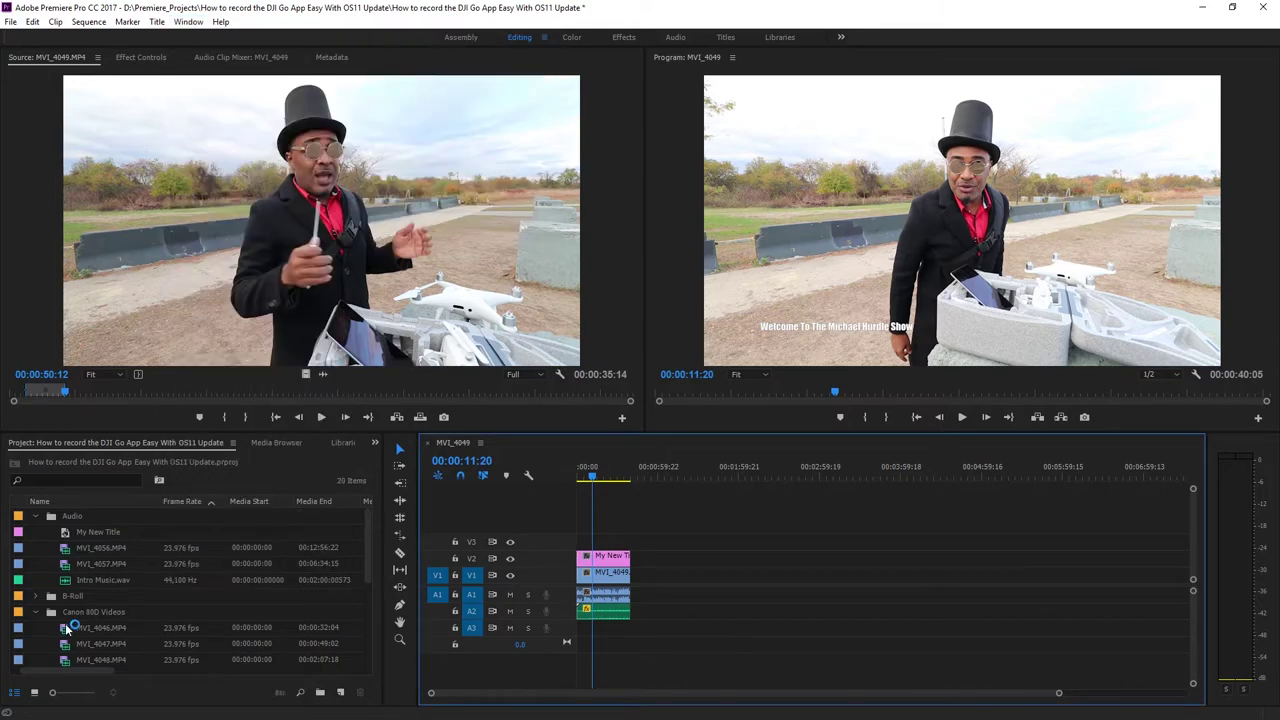
pyautogui.scroll(-5, 116, 616)
# Step: Open the Finished Sample sequence, play it briefly, and select the 4k Drone Footage clip
pyautogui.doubleClick(100, 628)
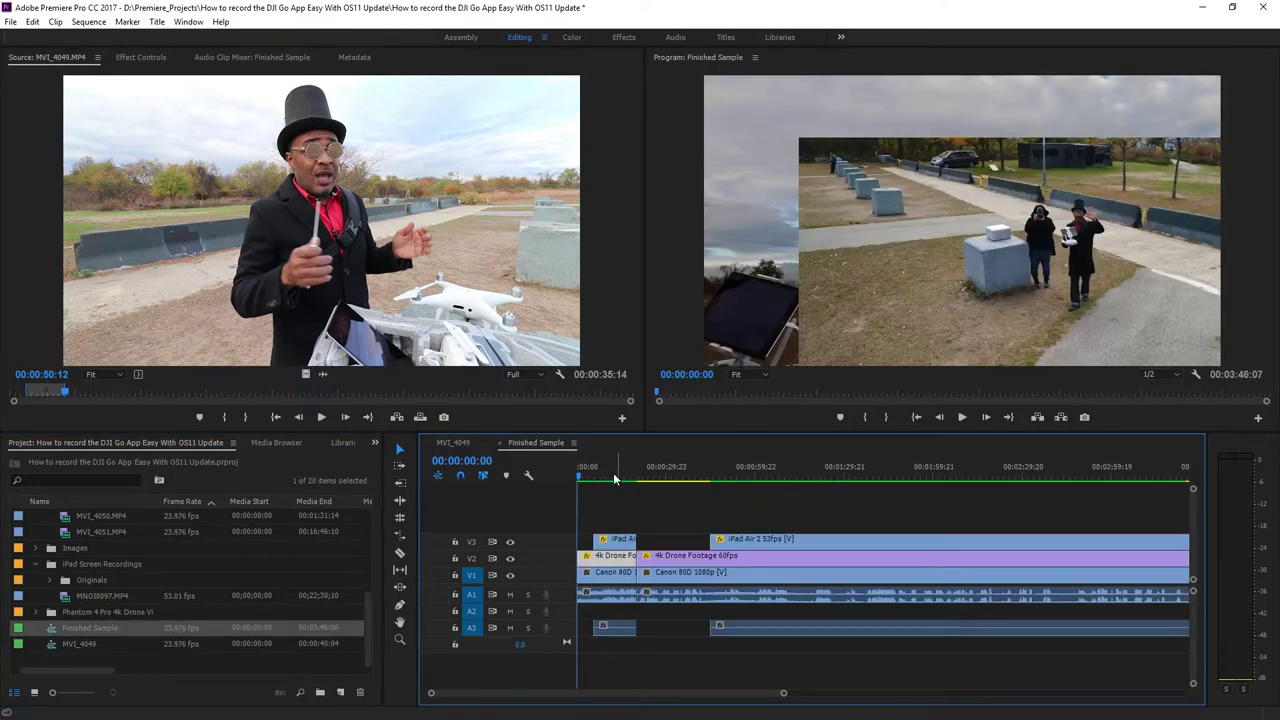
pyautogui.press('space')
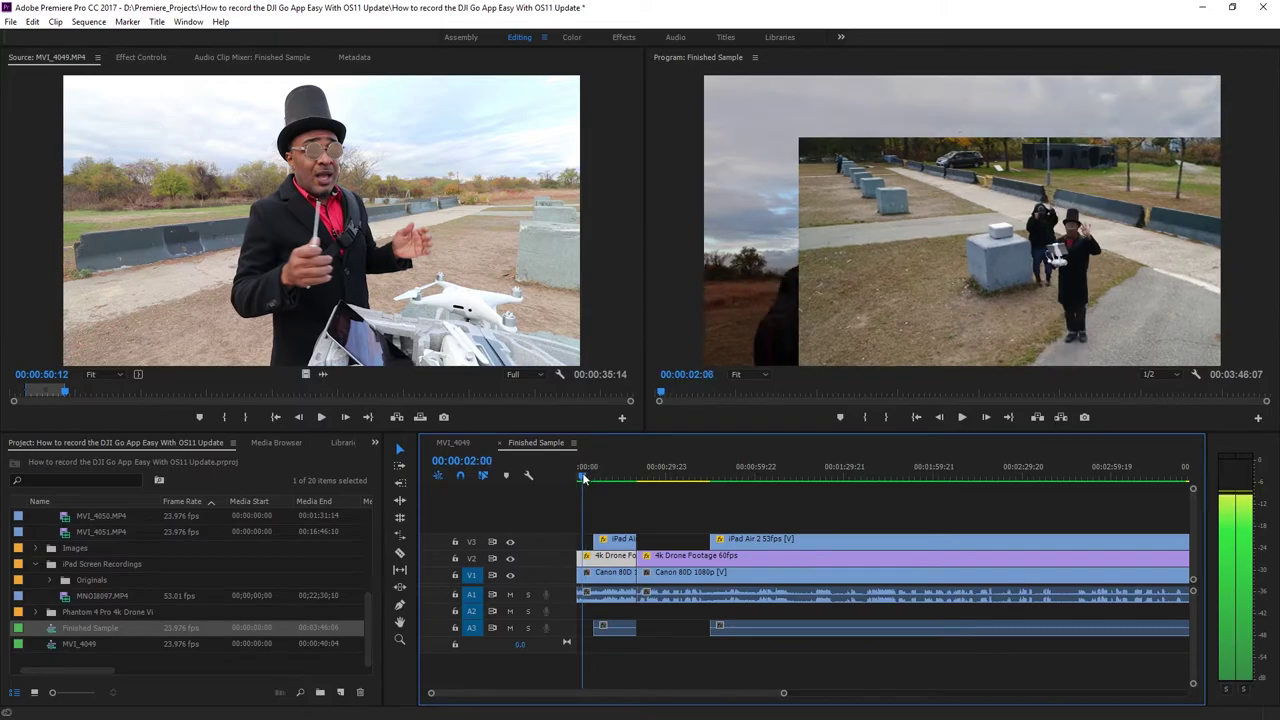
pyautogui.press('space')
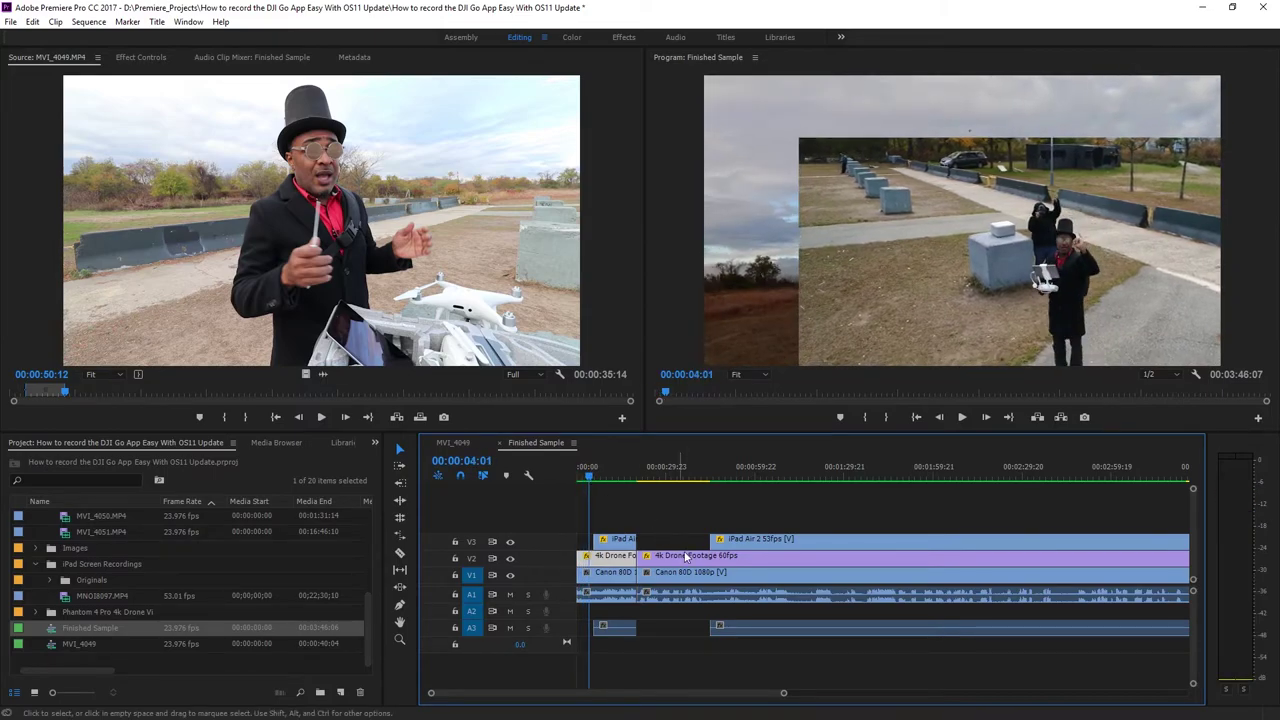
pyautogui.click(694, 574)
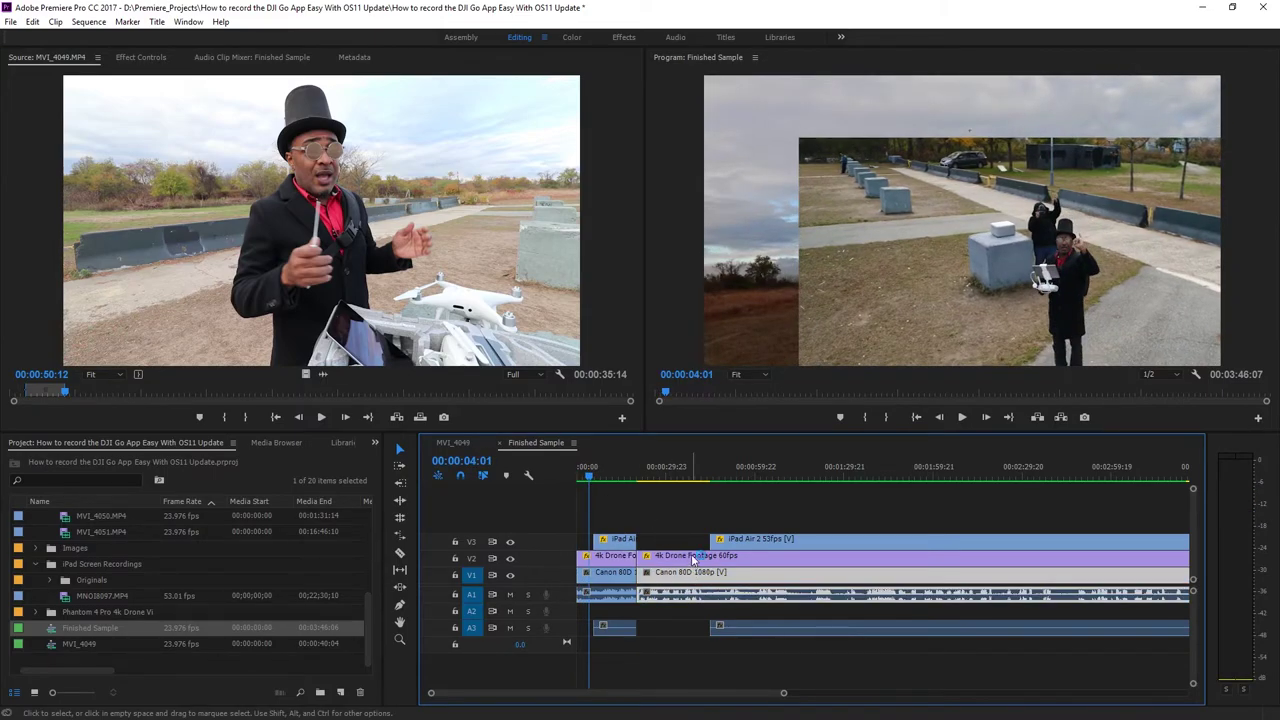
pyautogui.click(697, 557)
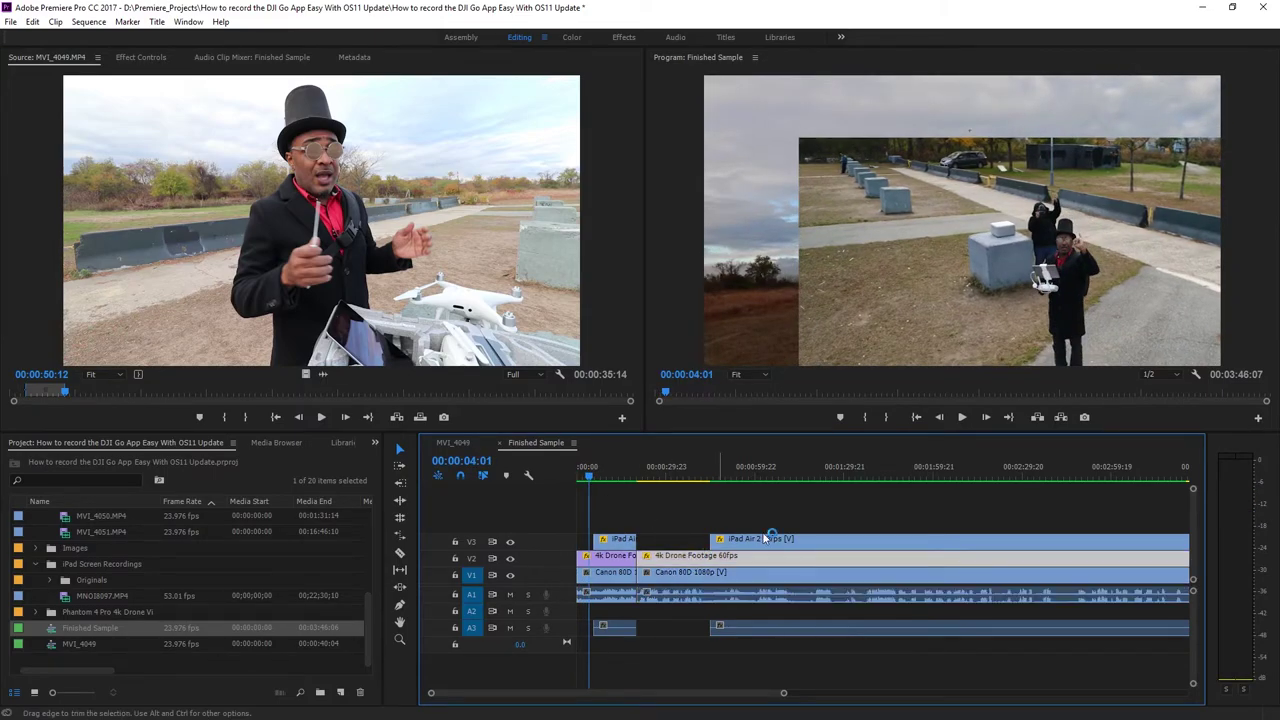
pyautogui.click(796, 474)
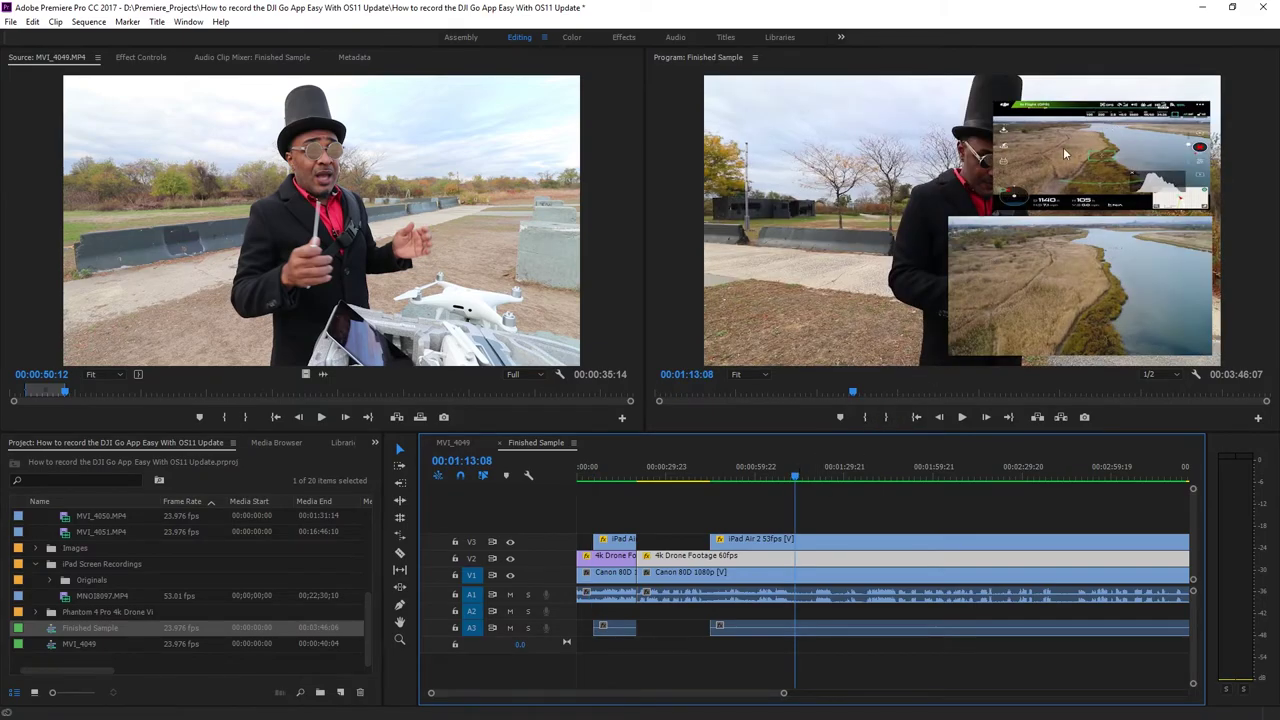
pyautogui.click(603, 472)
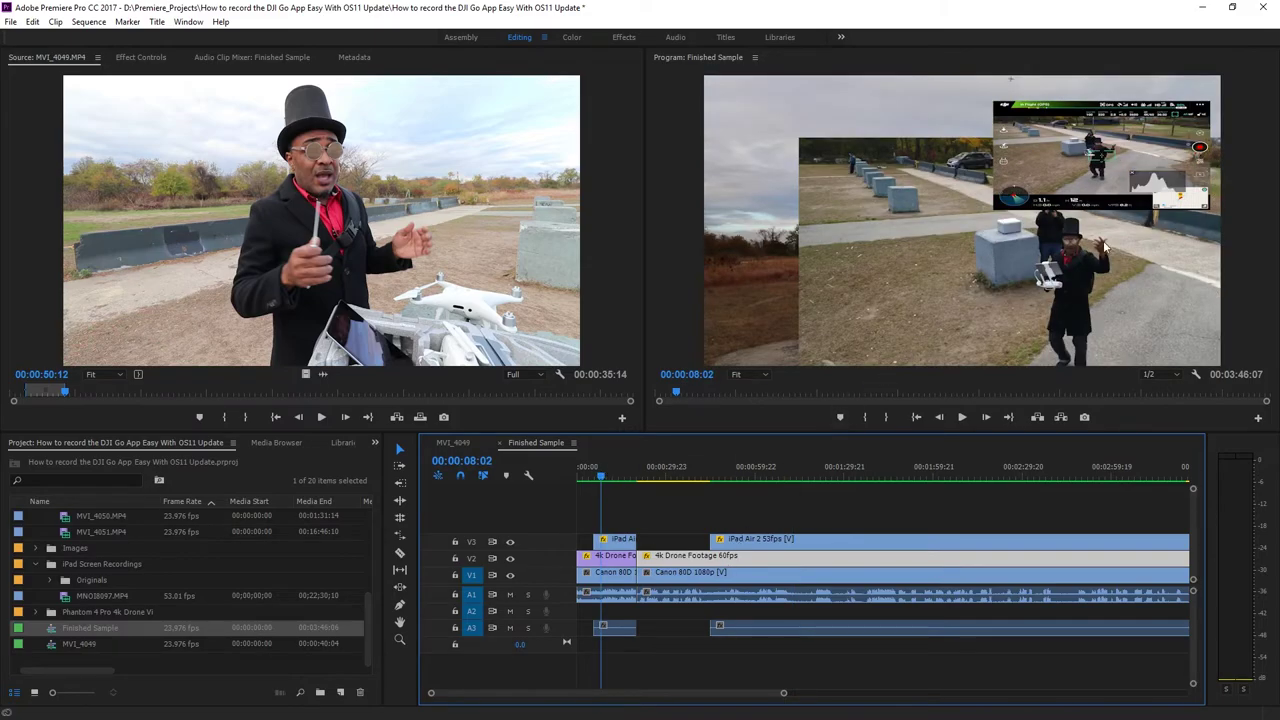
# Step: Apply Scale to Frame Size to the 4k Drone Footage clip and play back to check
pyautogui.rightClick(620, 558)
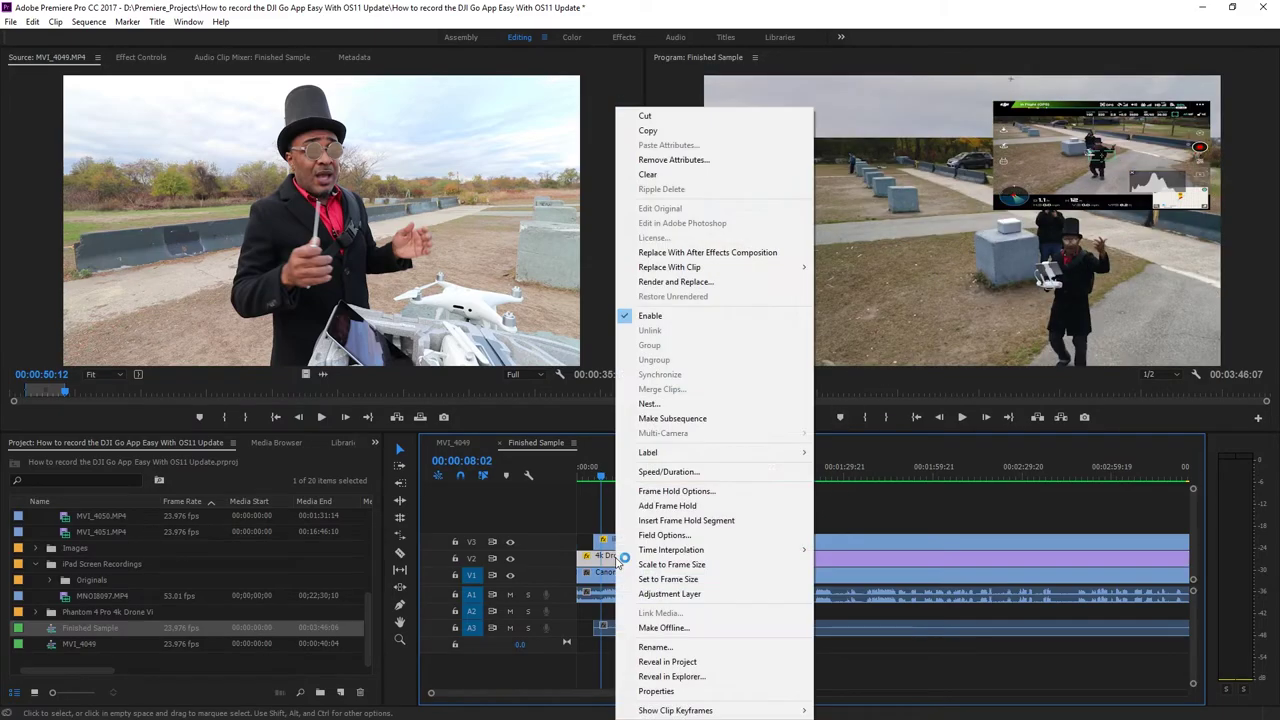
pyautogui.click(662, 564)
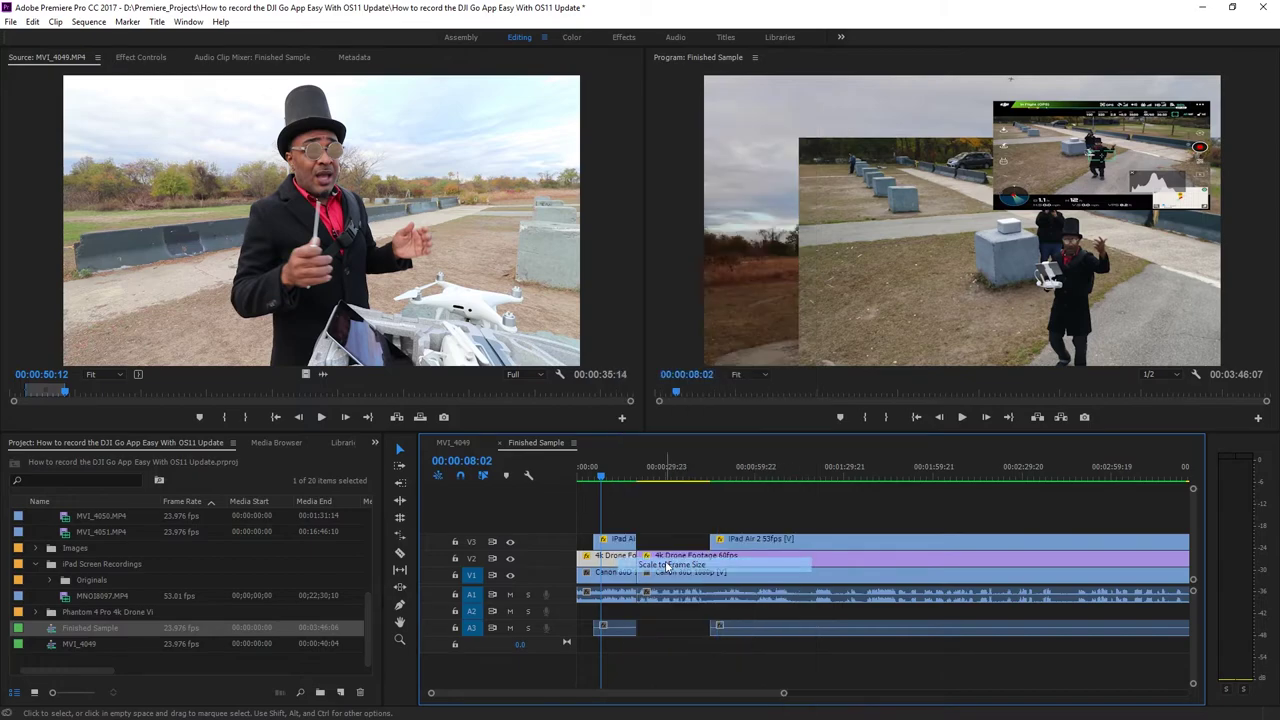
pyautogui.press('space')
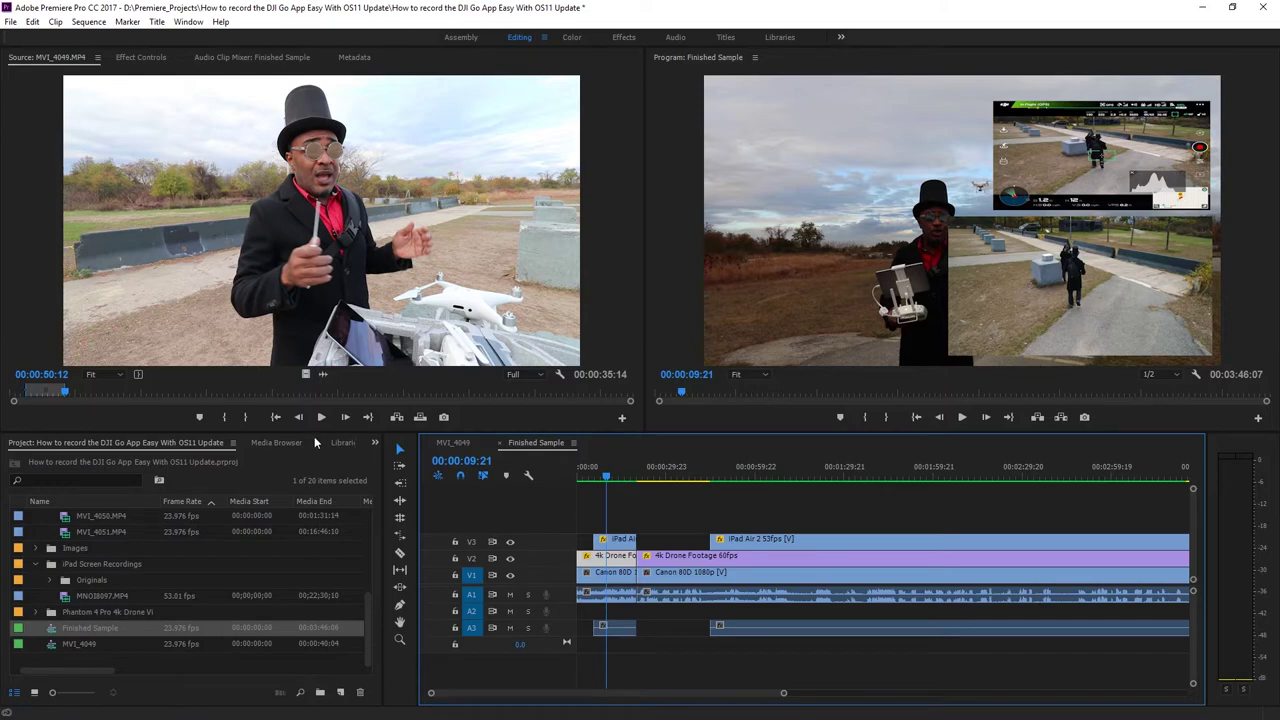
# Step: Drop the Inset wipe on the first V3 clip's end and preview it from 00:00:19:01
pyautogui.scroll(-3, 324, 442)
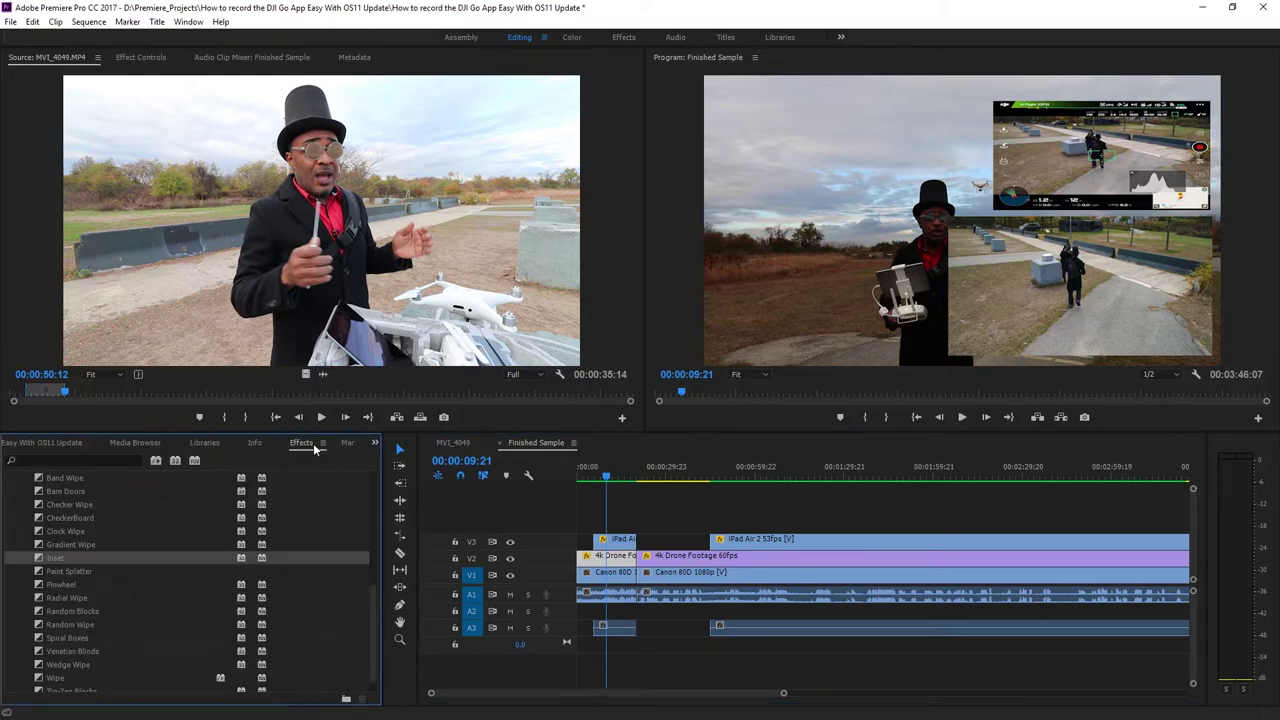
pyautogui.scroll(2, 100, 555)
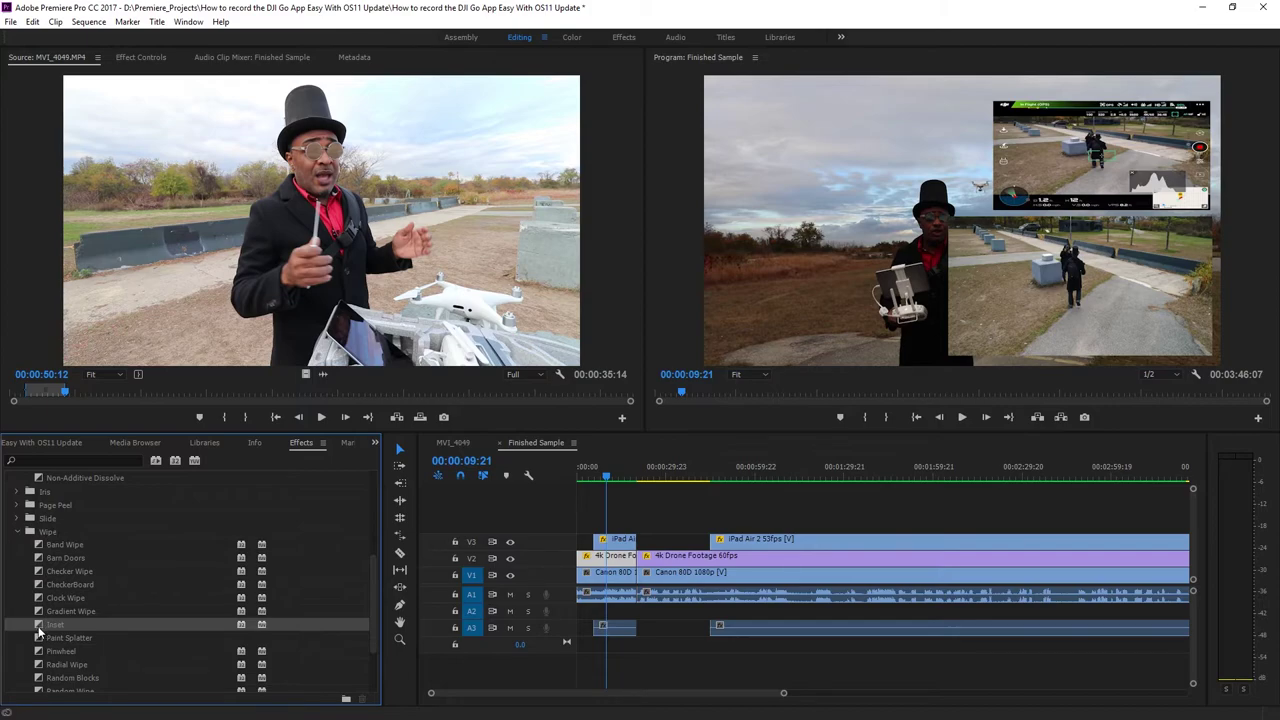
pyautogui.moveTo(38, 625); pyautogui.dragTo(633, 476)
pyautogui.click(633, 476)
pyautogui.press('space')
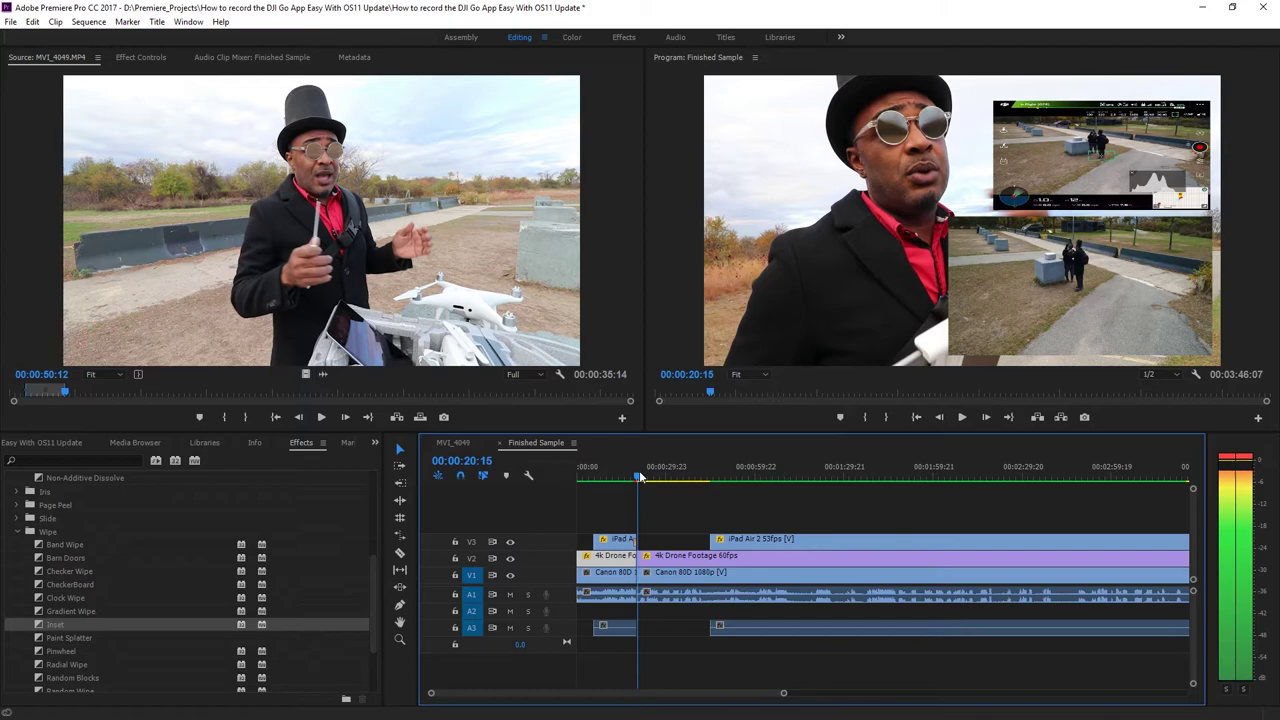
pyautogui.click(632, 476)
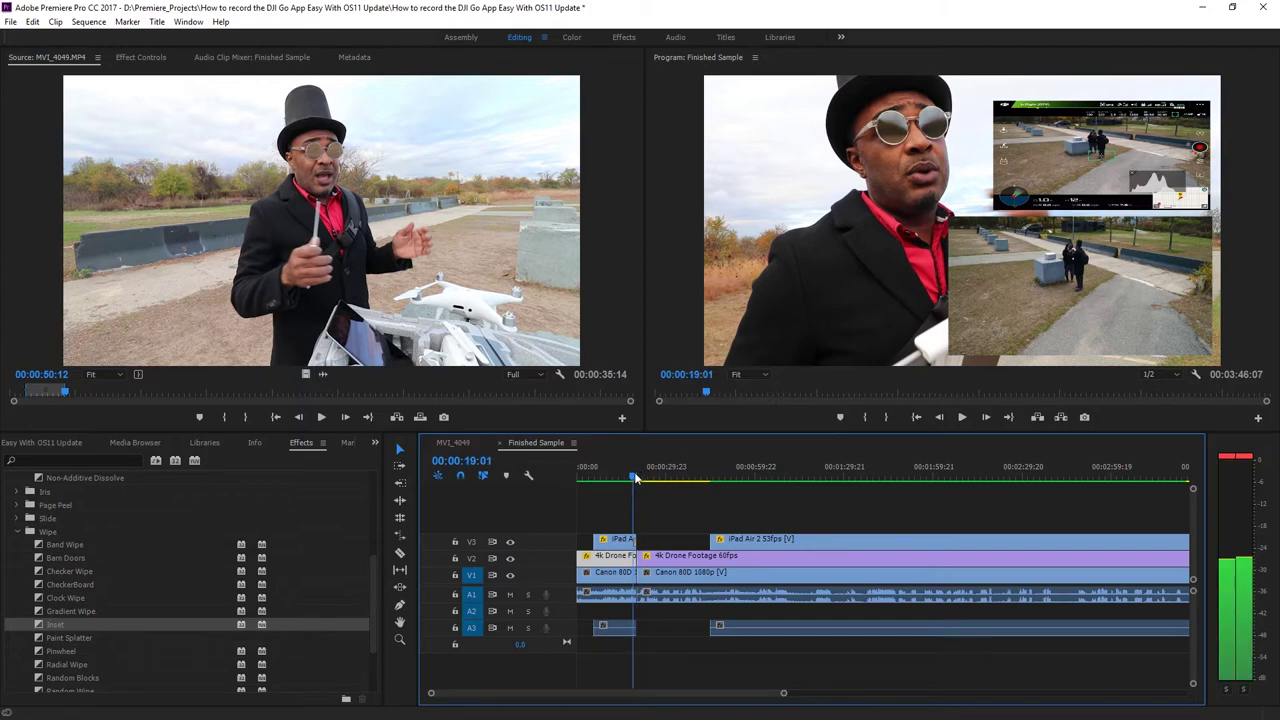
pyautogui.click(961, 417)
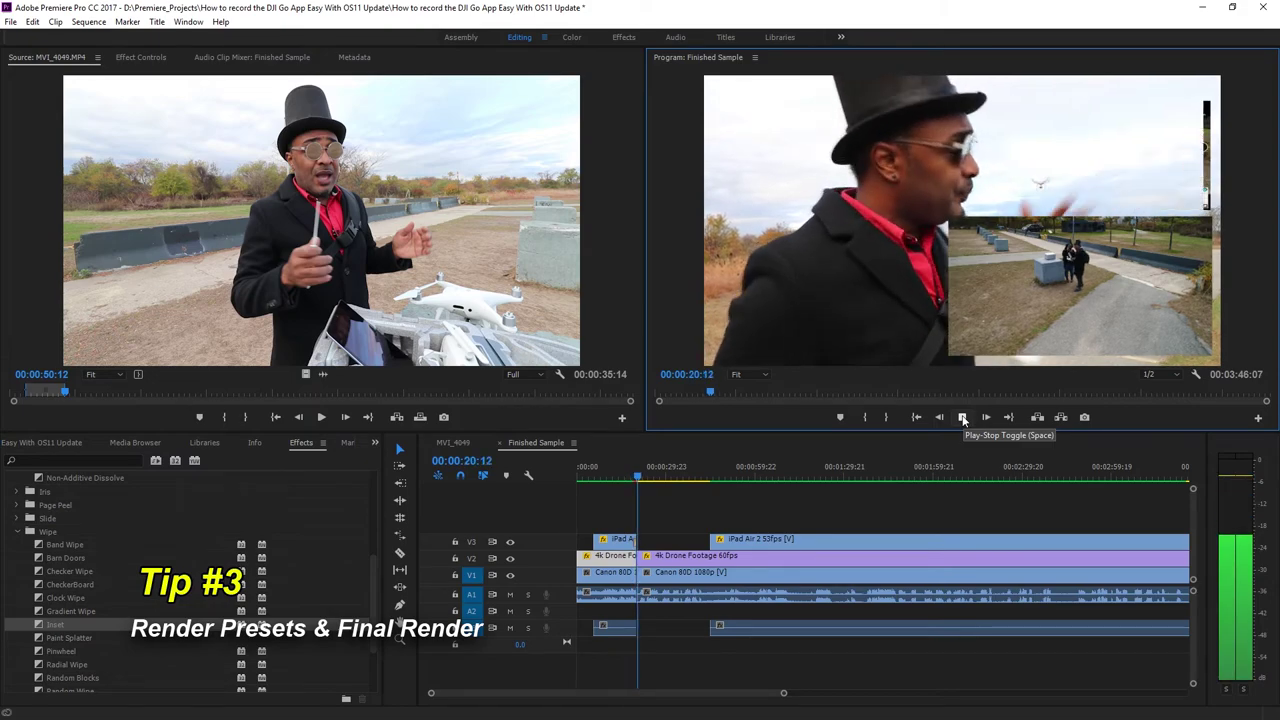
# Step: Stop playback, fit the whole sequence in the timeline, and briefly open then close export settings
pyautogui.click(962, 417)
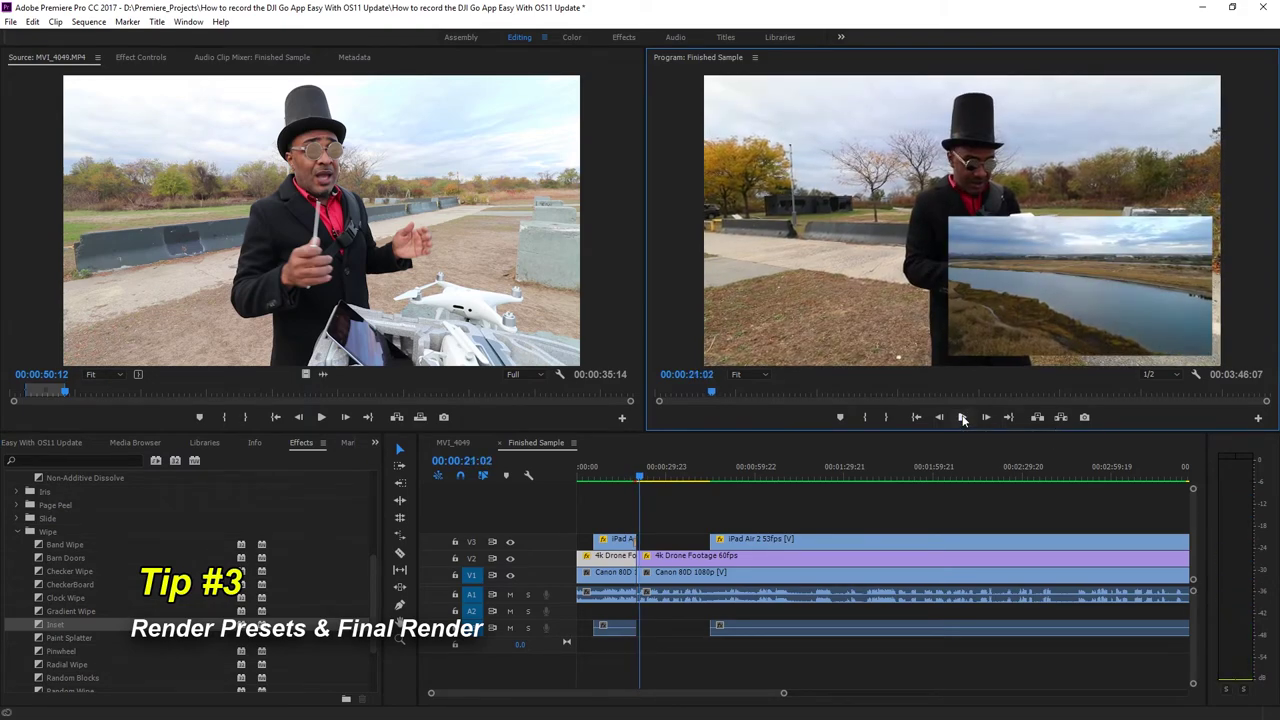
pyautogui.click(863, 555)
pyautogui.press('\\')
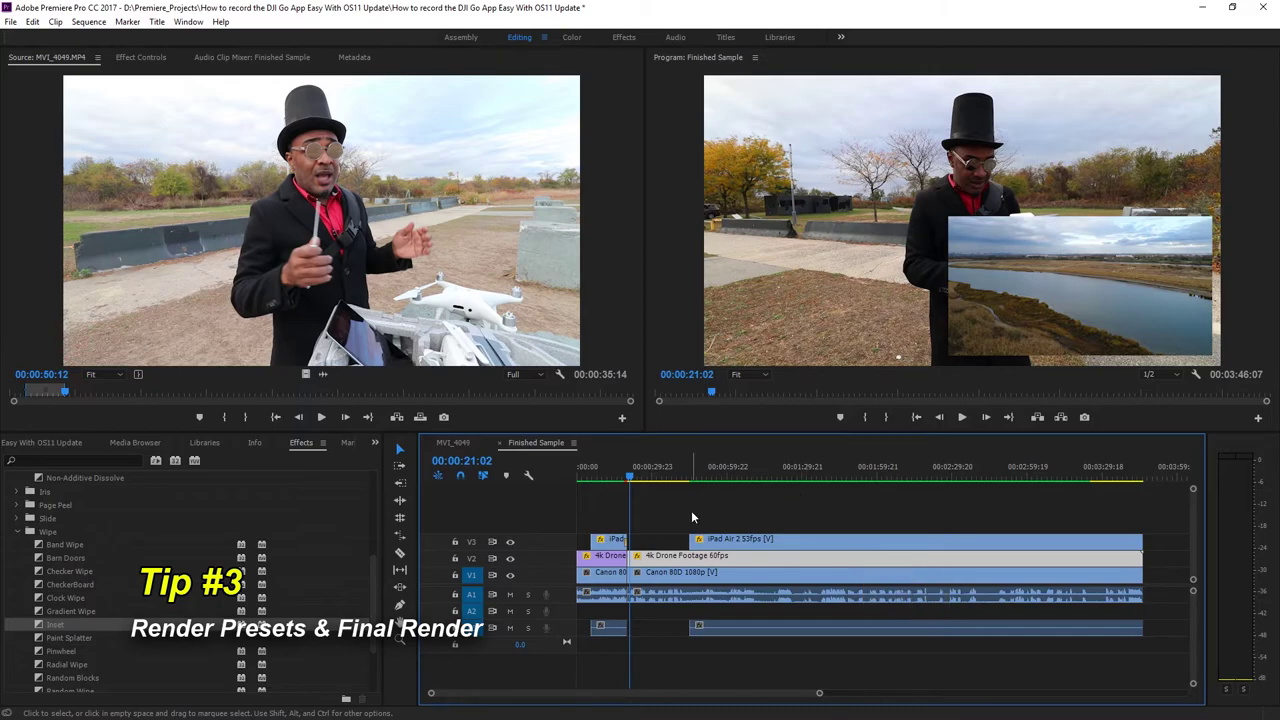
pyautogui.hotkey('ctrl', 'm')
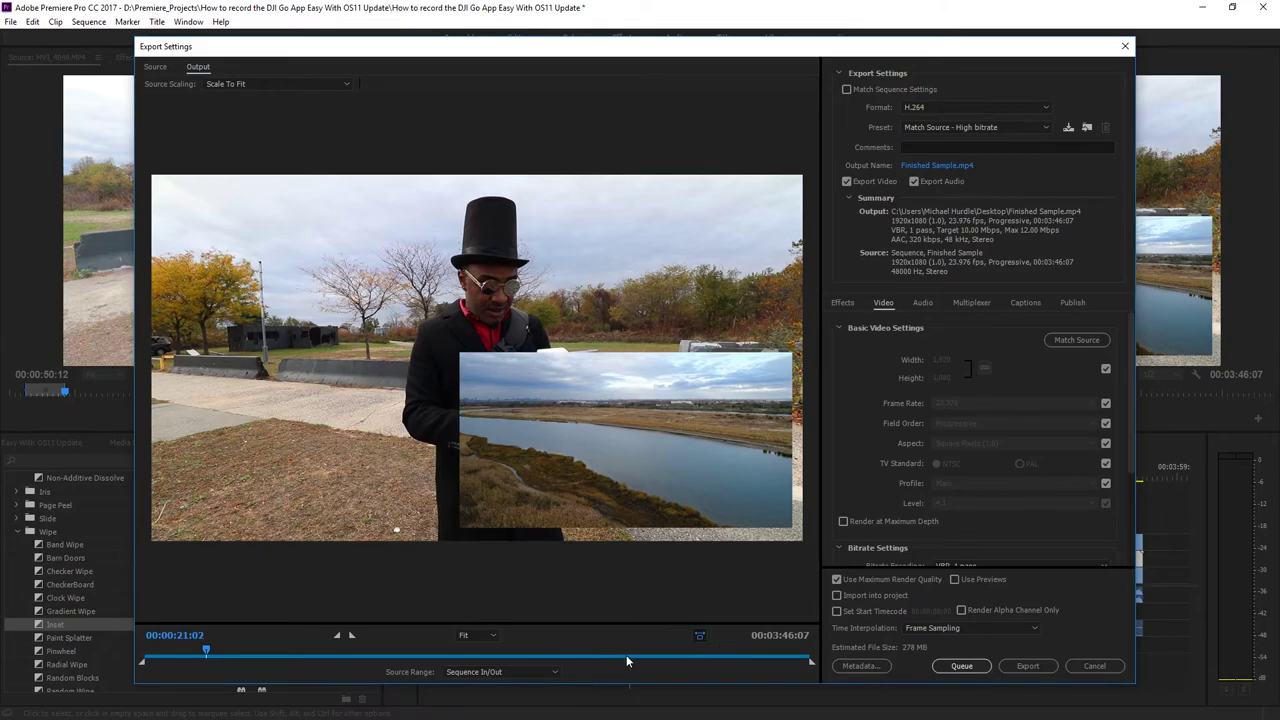
pyautogui.click(1094, 665)
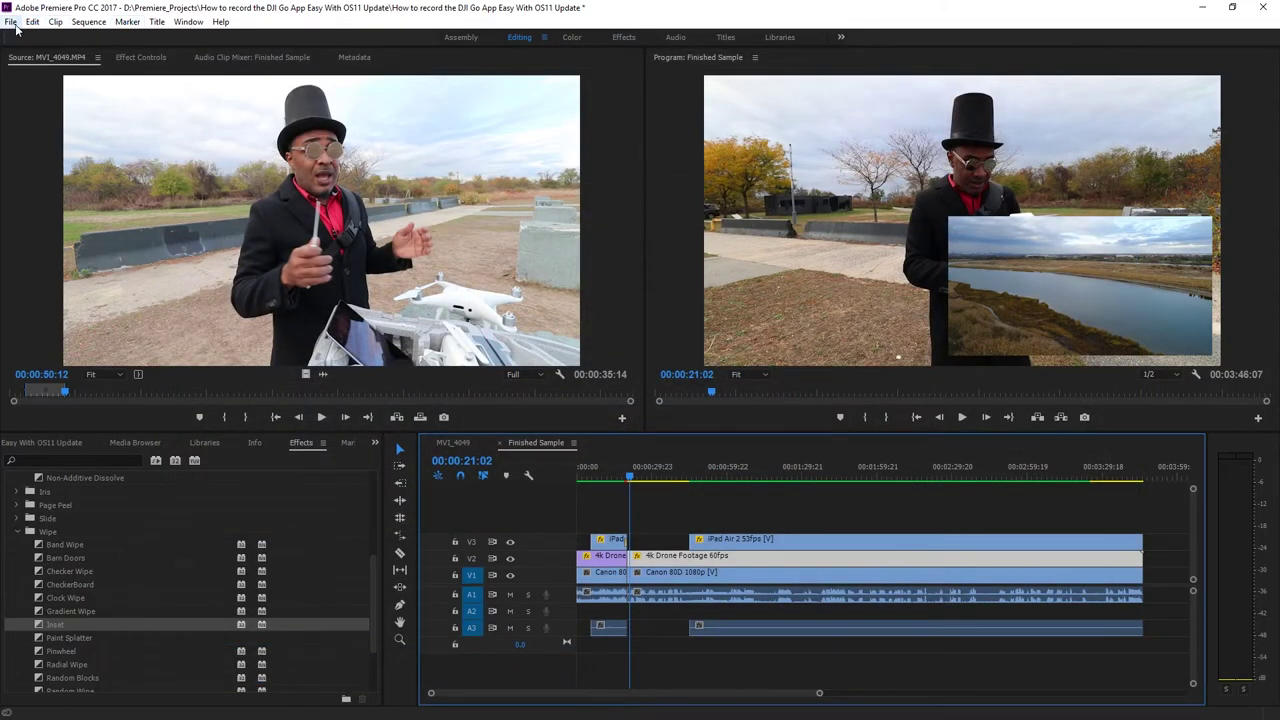
# Step: Open File > Export > Media for Finished Sample and scrub through the export preview
pyautogui.click(10, 21)
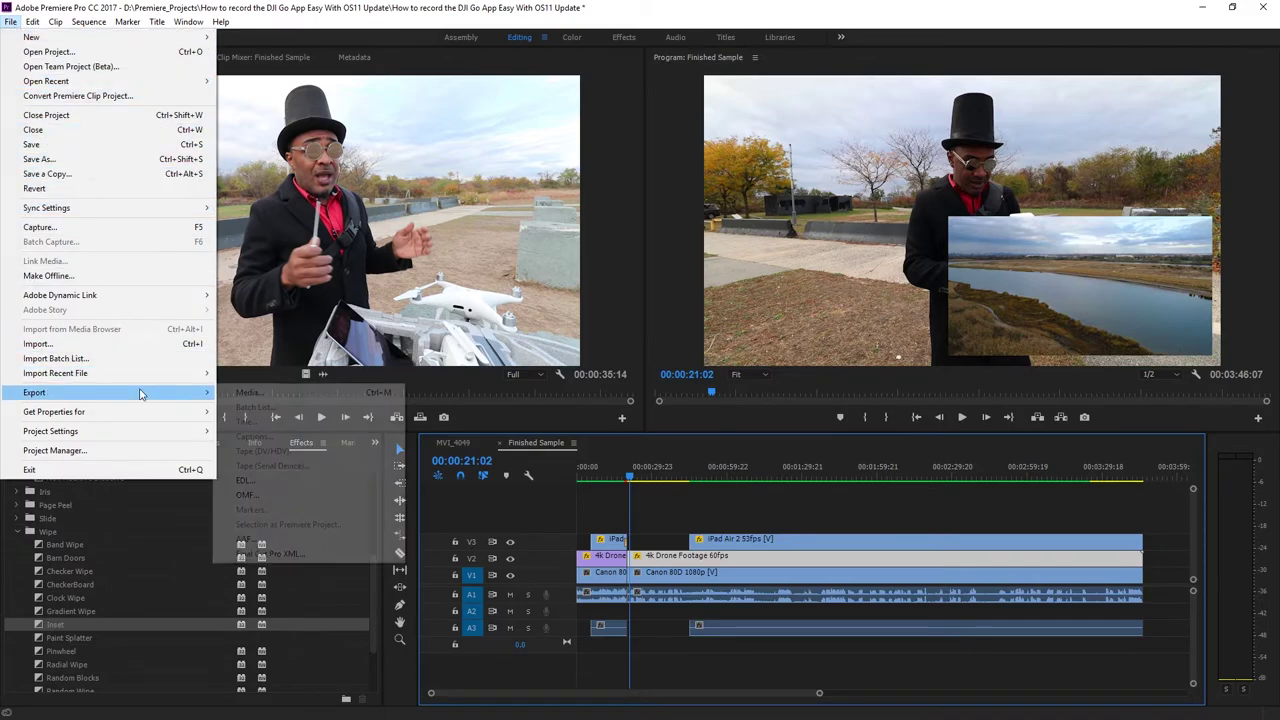
pyautogui.moveTo(143, 394)
pyautogui.click(238, 394)
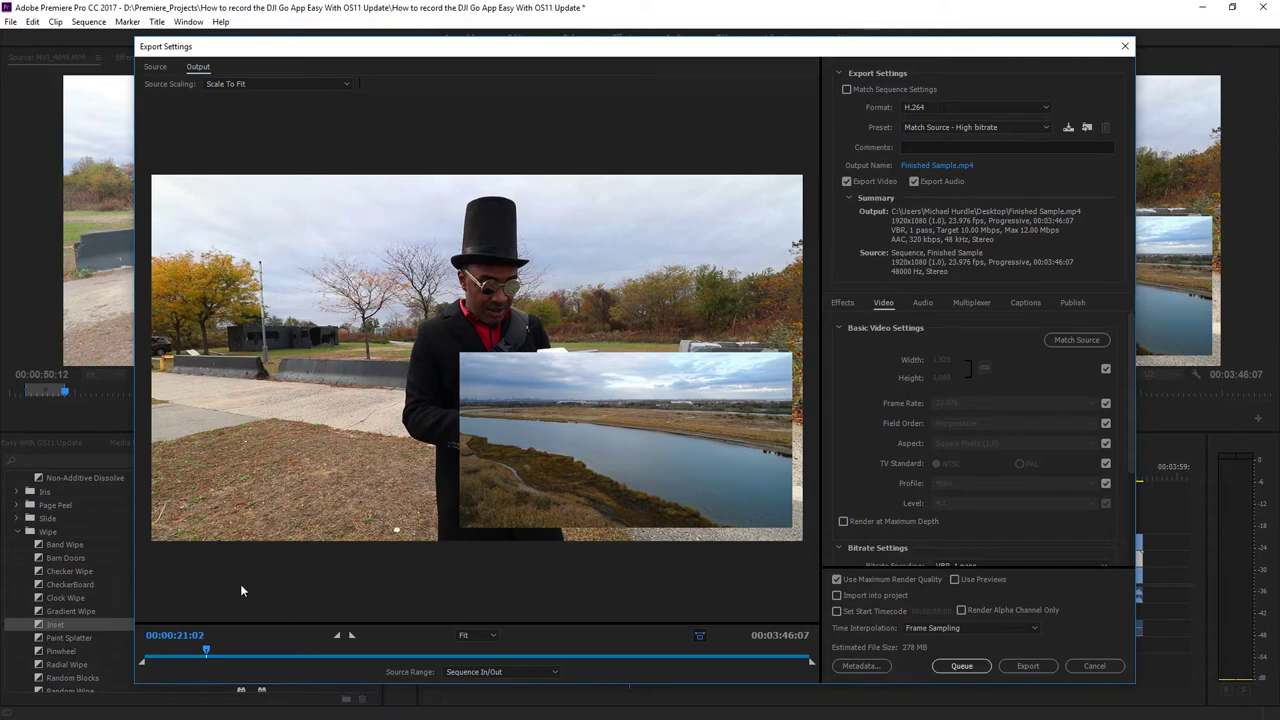
pyautogui.moveTo(210, 651); pyautogui.dragTo(225, 672)
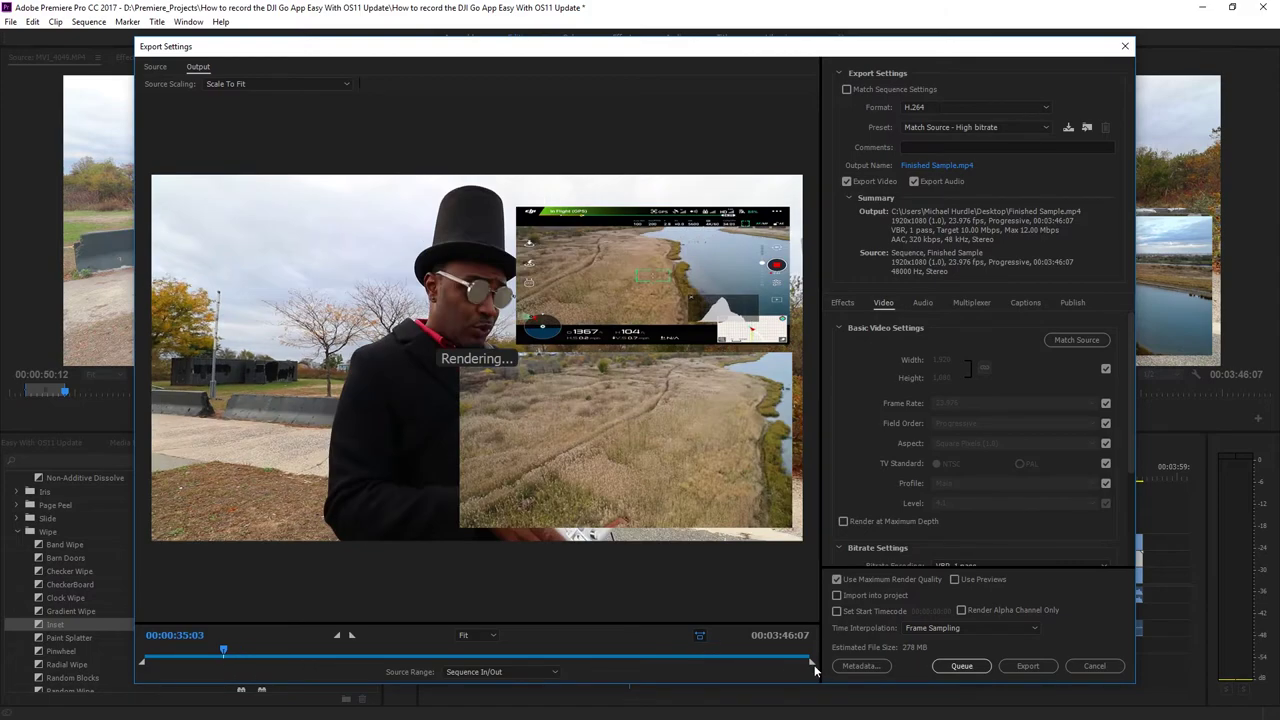
pyautogui.moveTo(805, 656); pyautogui.dragTo(713, 651)
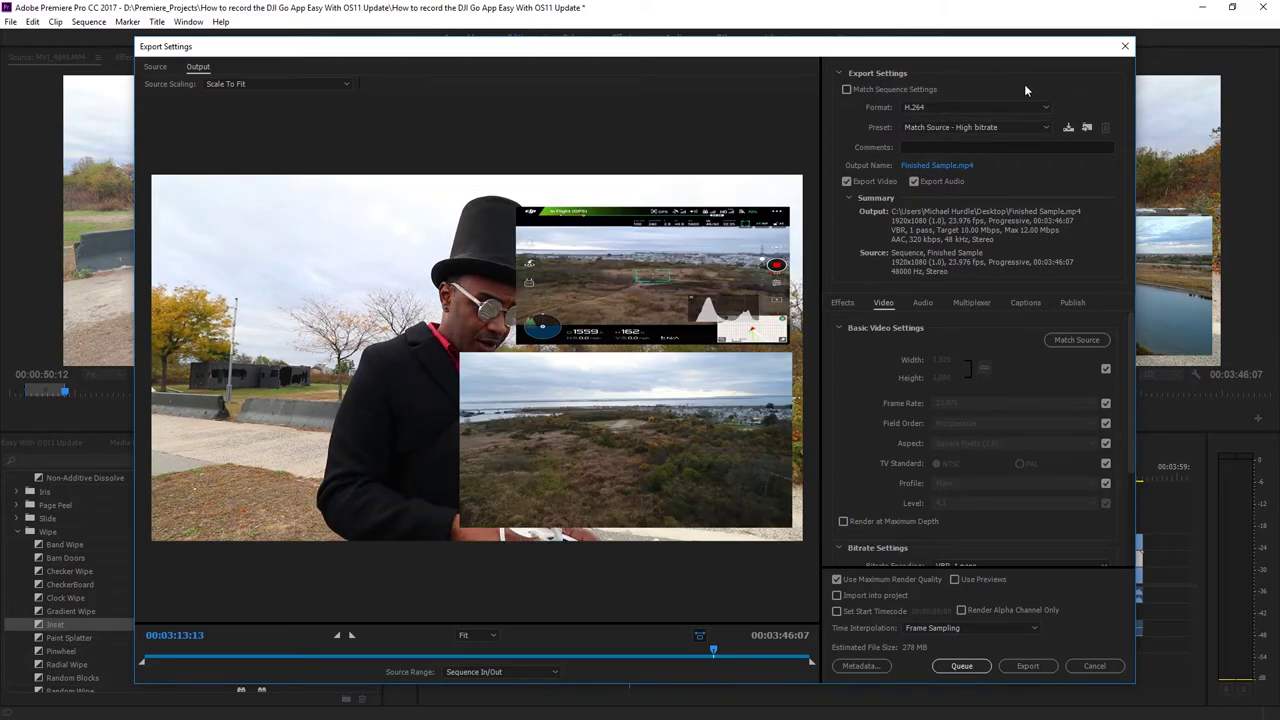
# Step: Keep H.264 as the format and leave Match Sequence Settings turned off
pyautogui.click(1050, 108)
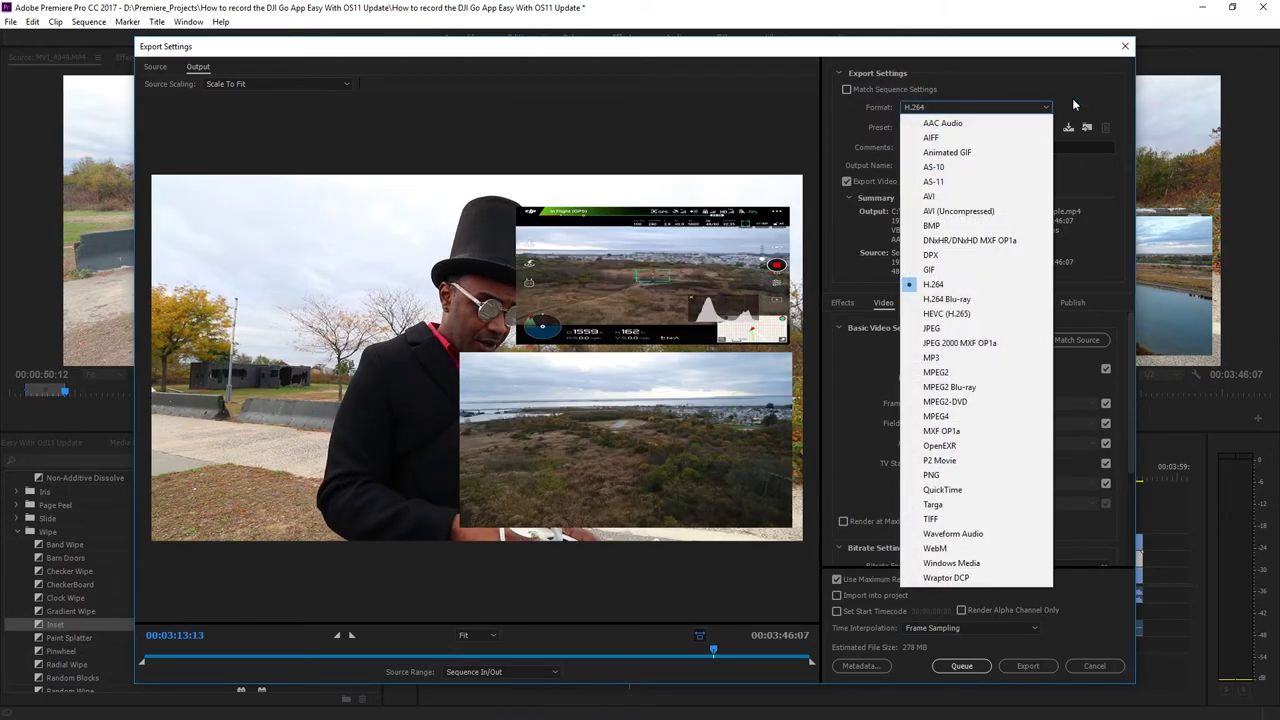
pyautogui.click(1073, 104)
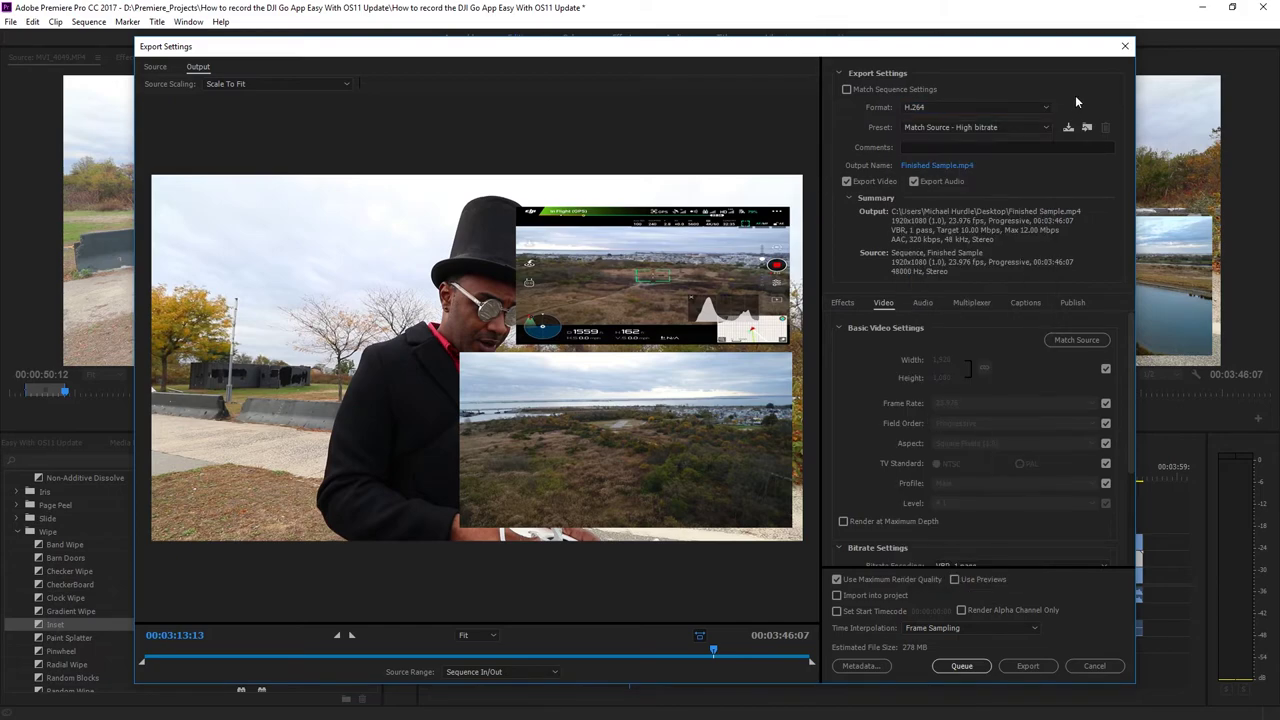
pyautogui.click(847, 90)
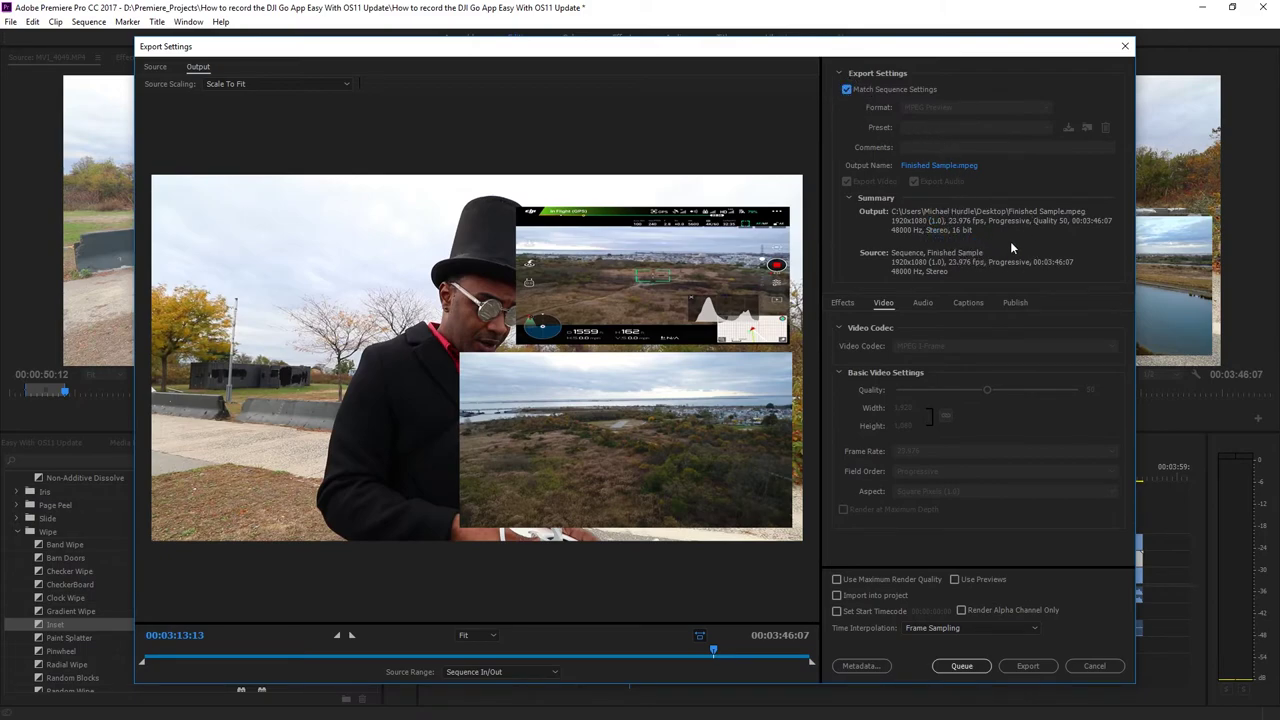
pyautogui.click(847, 89)
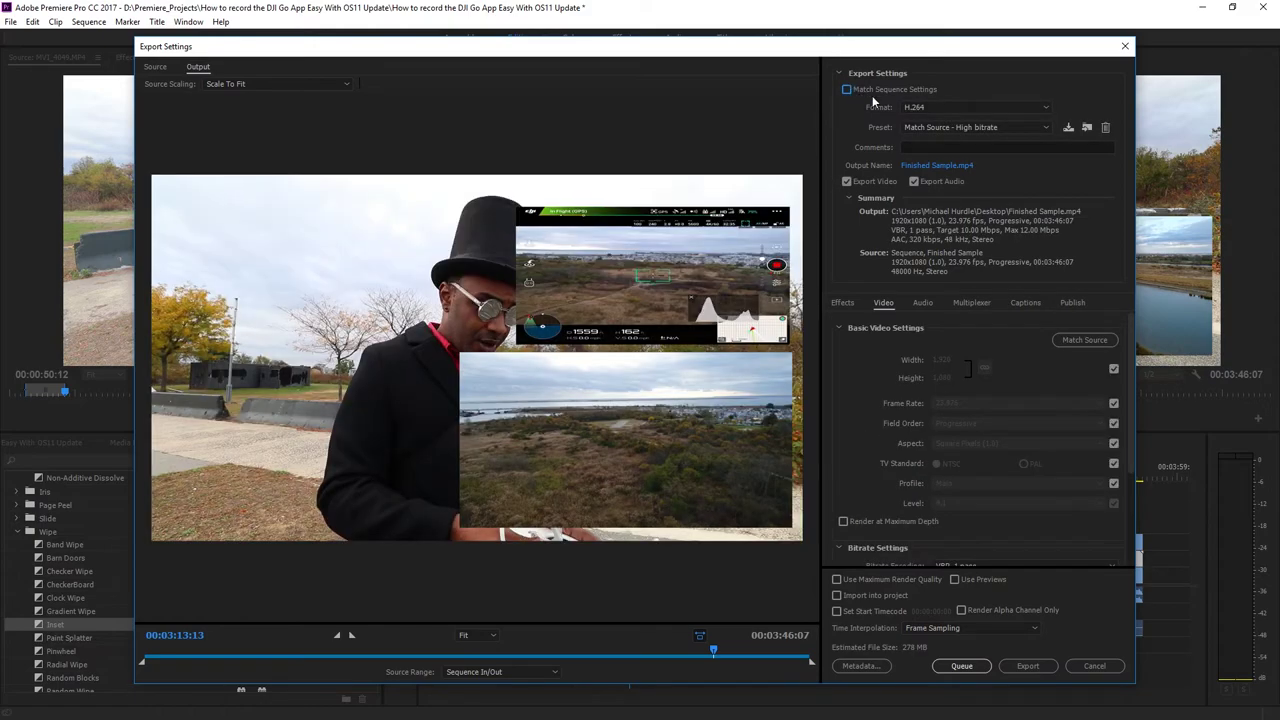
# Step: Choose the YouTube 1080p HD preset and open the Output Name save location
pyautogui.click(1050, 126)
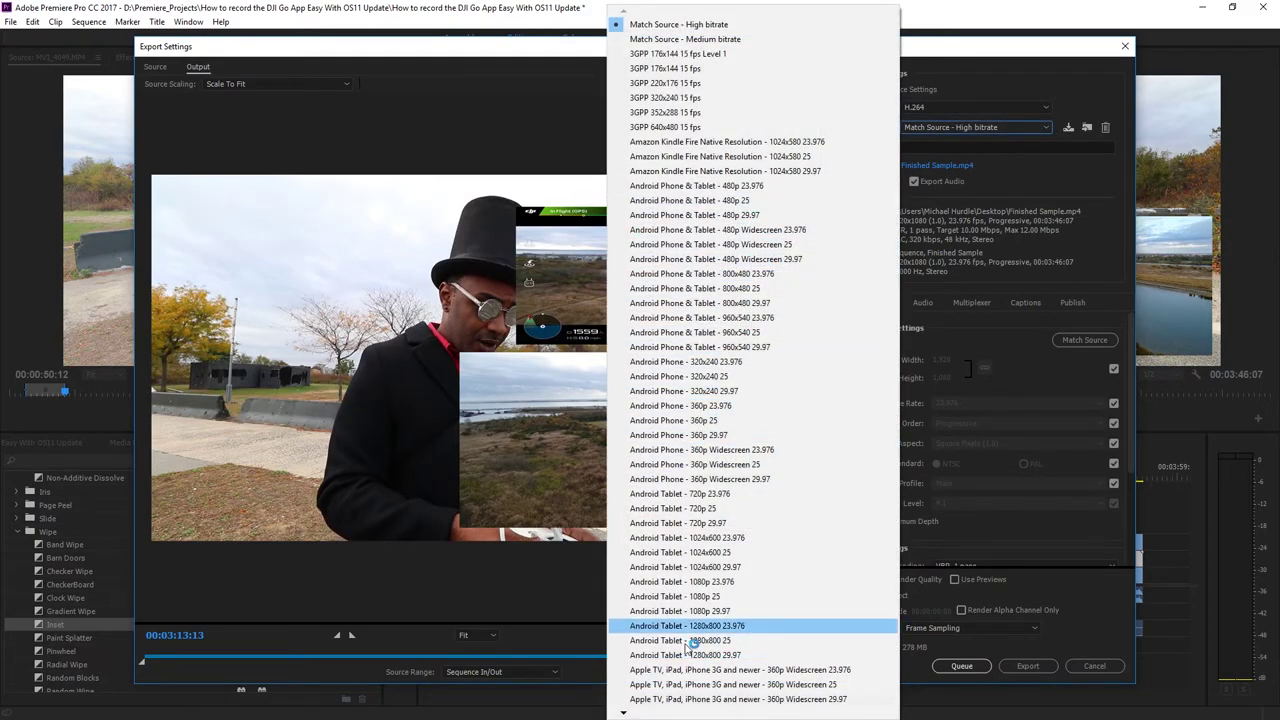
pyautogui.moveTo(622, 712)
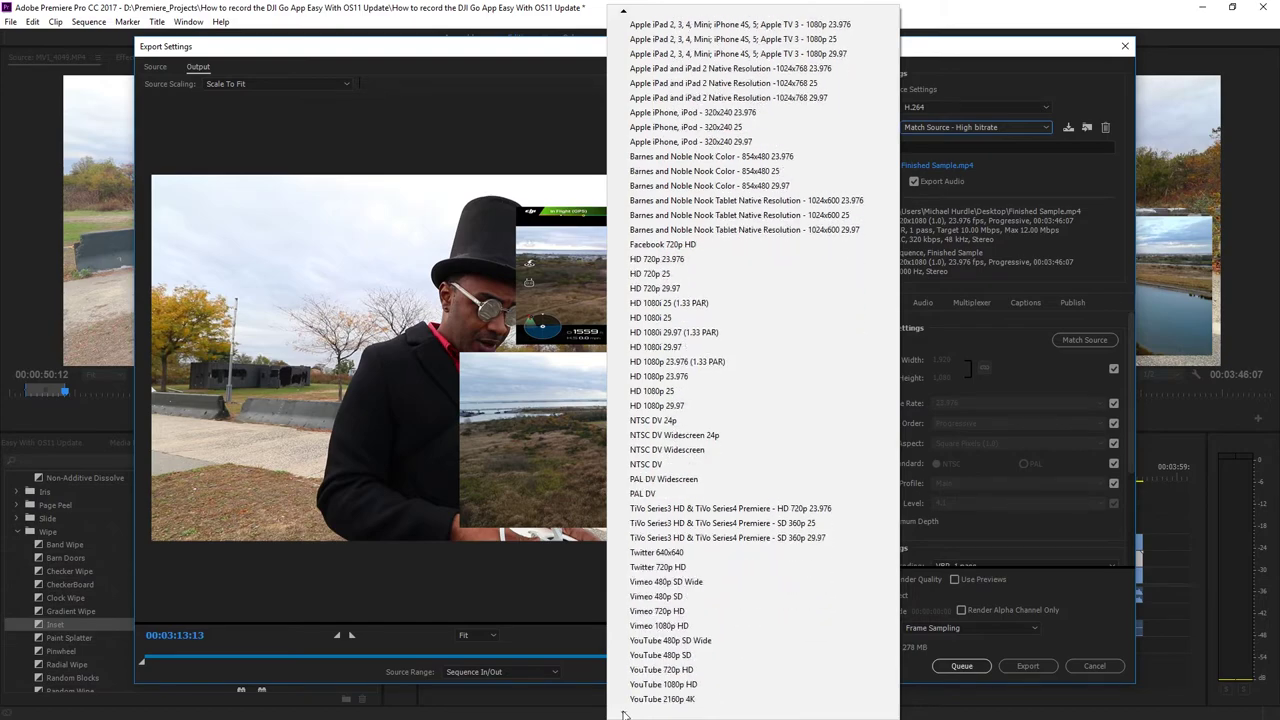
pyautogui.click(663, 684)
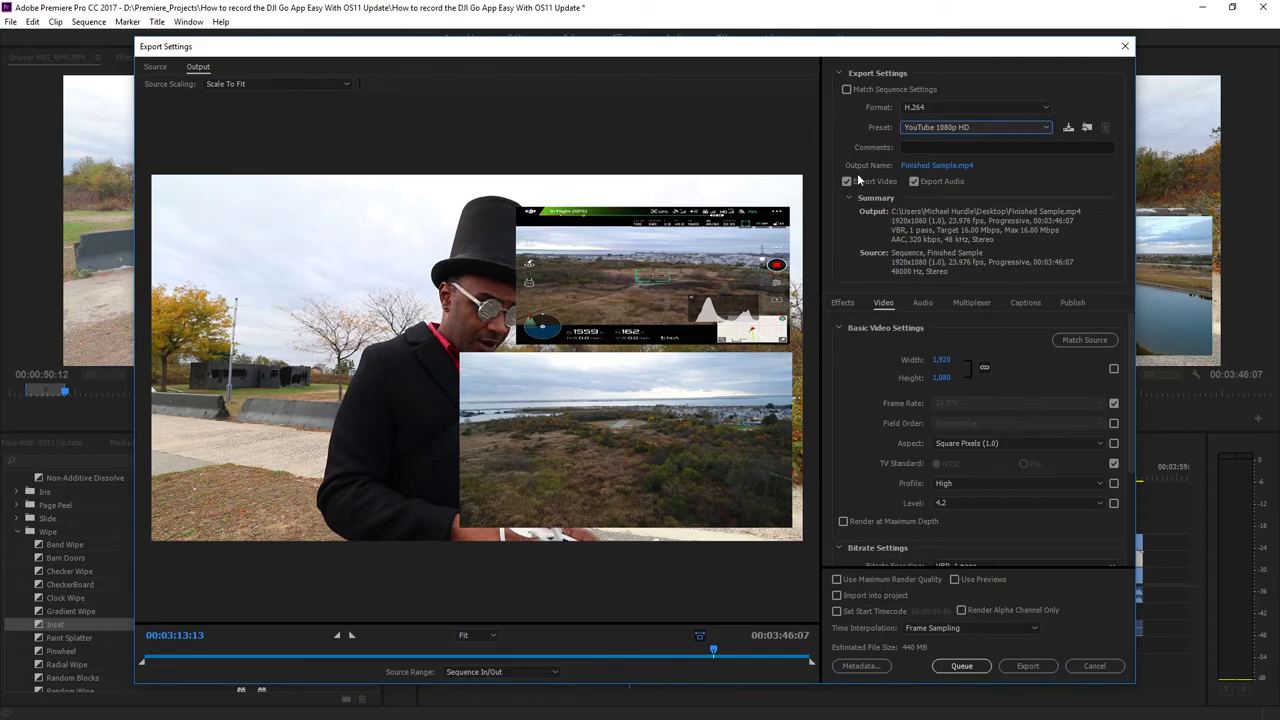
pyautogui.click(926, 166)
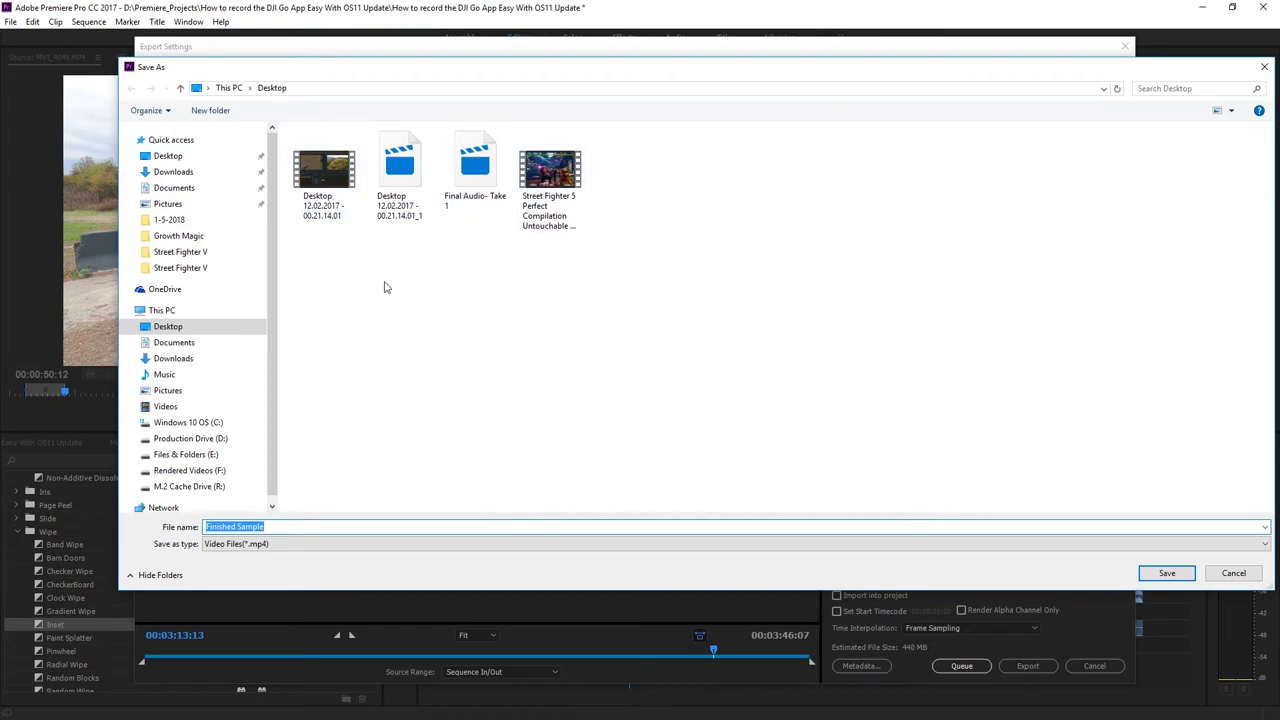
# Step: Keep Finished Sample.mp4 on Desktop and toggle Export Audio and Export Video off and back on
pyautogui.click(1240, 578)
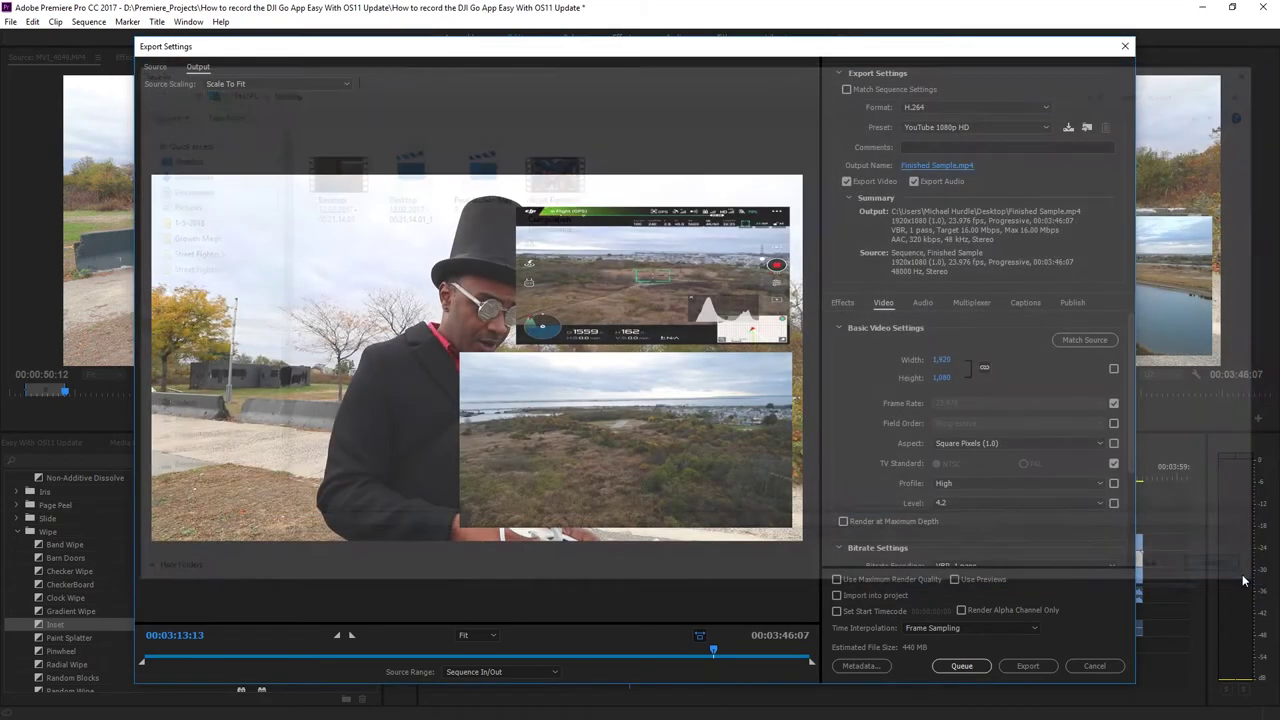
pyautogui.click(914, 182)
pyautogui.click(915, 182)
pyautogui.click(847, 182)
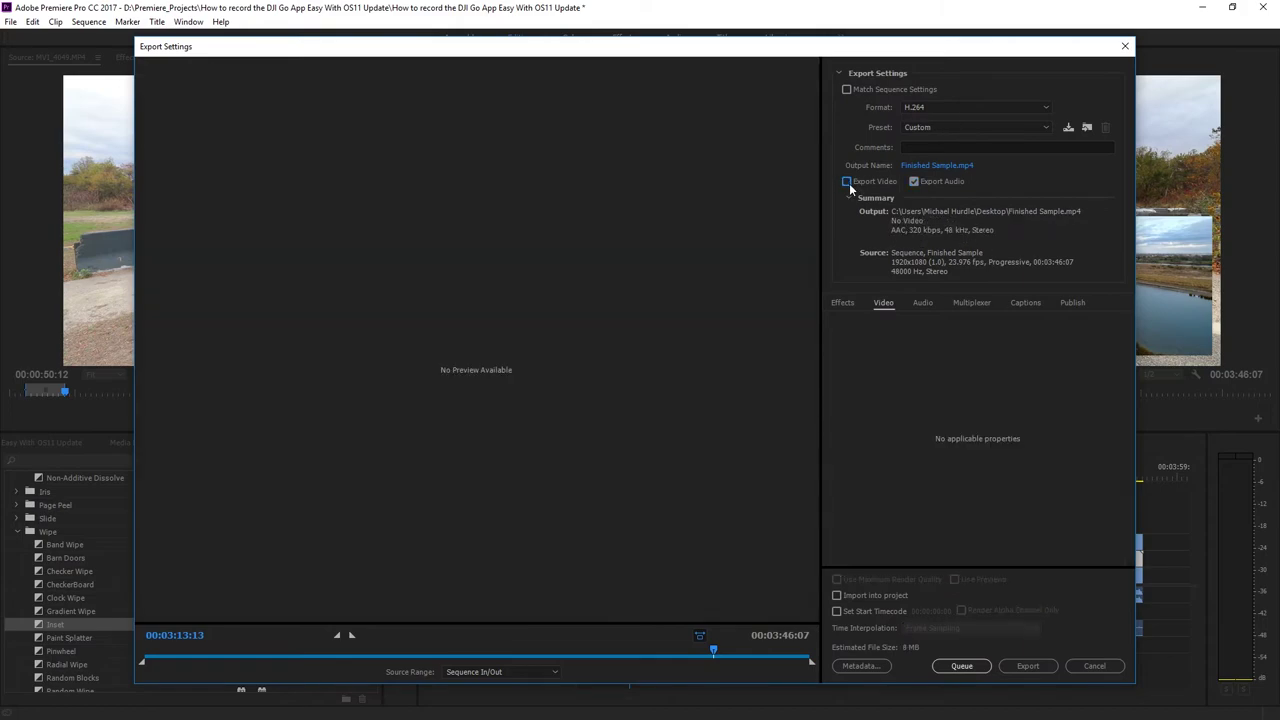
pyautogui.click(847, 182)
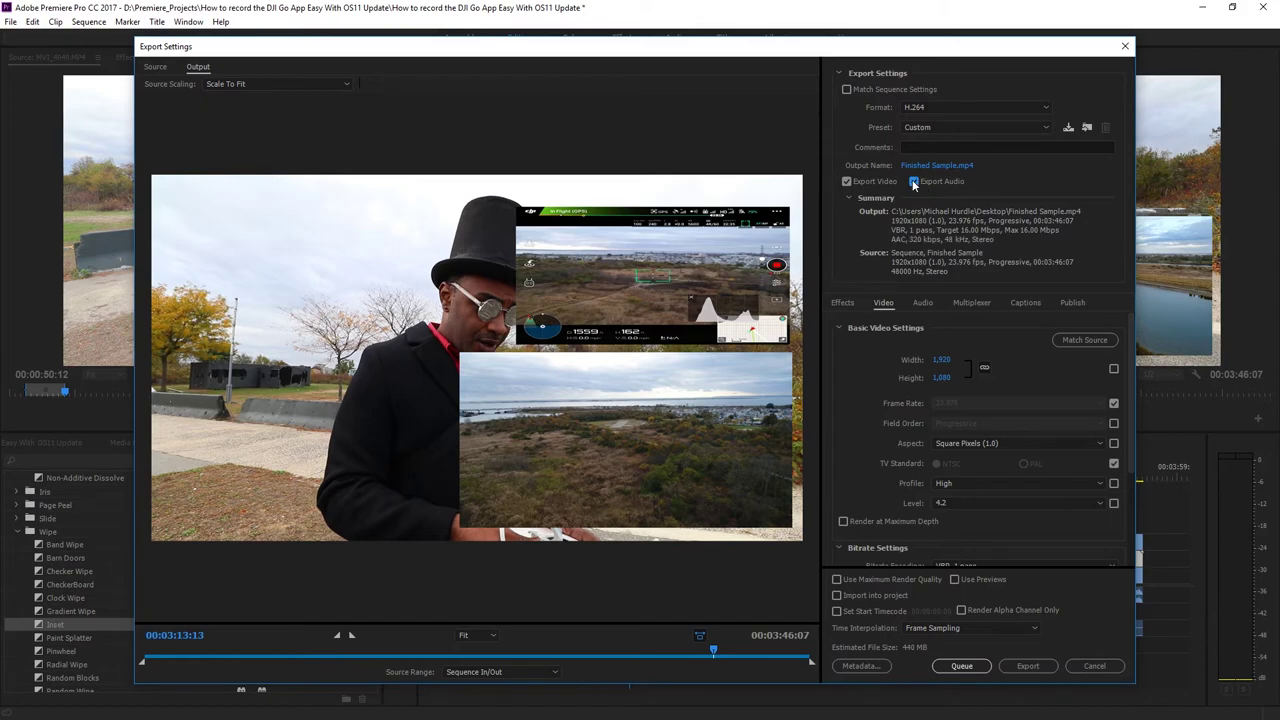
pyautogui.click(848, 182)
pyautogui.click(848, 182)
# Step: Check the 1920x1080 width and height, then review the Audio and Publish settings
pyautogui.click(940, 362)
pyautogui.click(946, 378)
pyautogui.moveTo(1132, 388); pyautogui.dragTo(1136, 490)
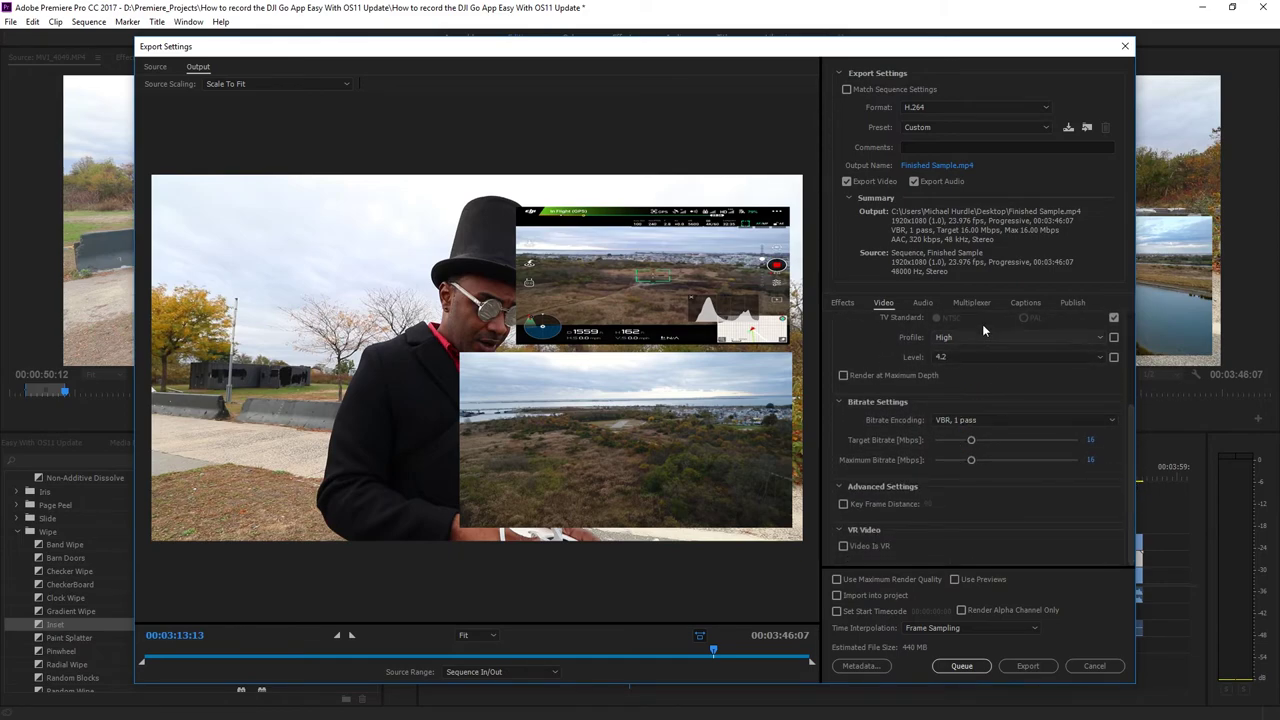
pyautogui.click(924, 302)
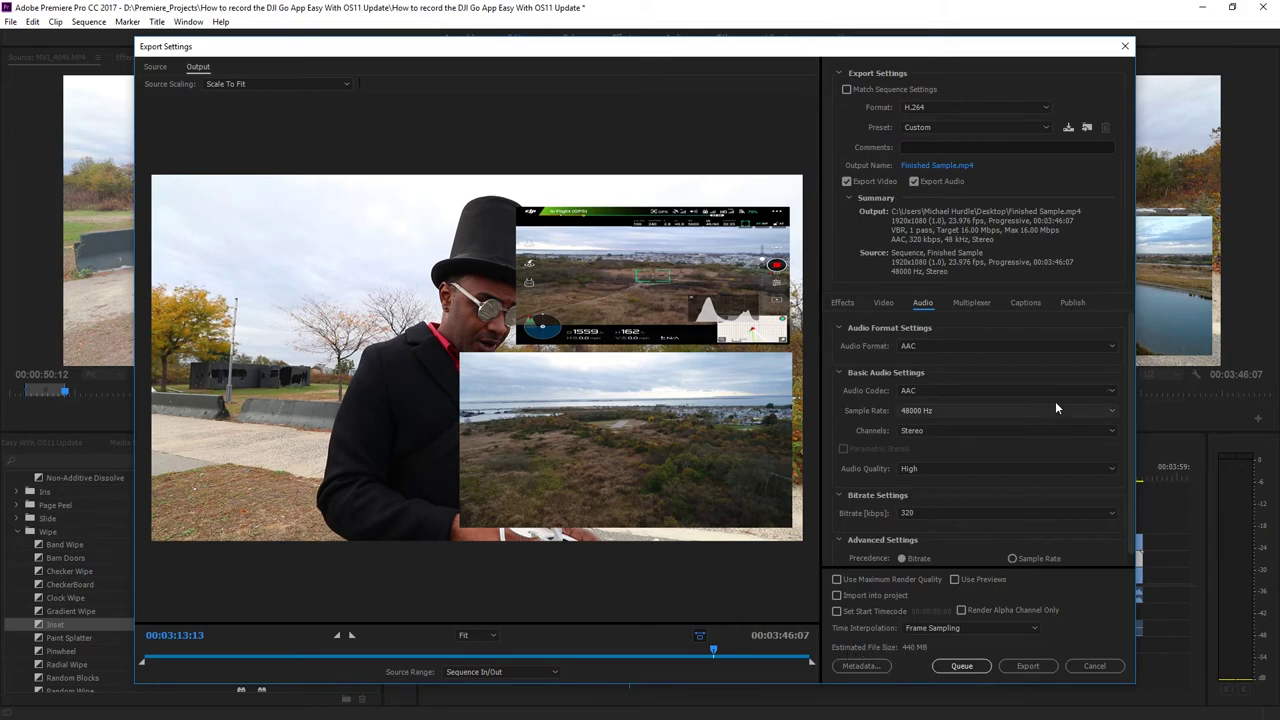
pyautogui.click(1078, 301)
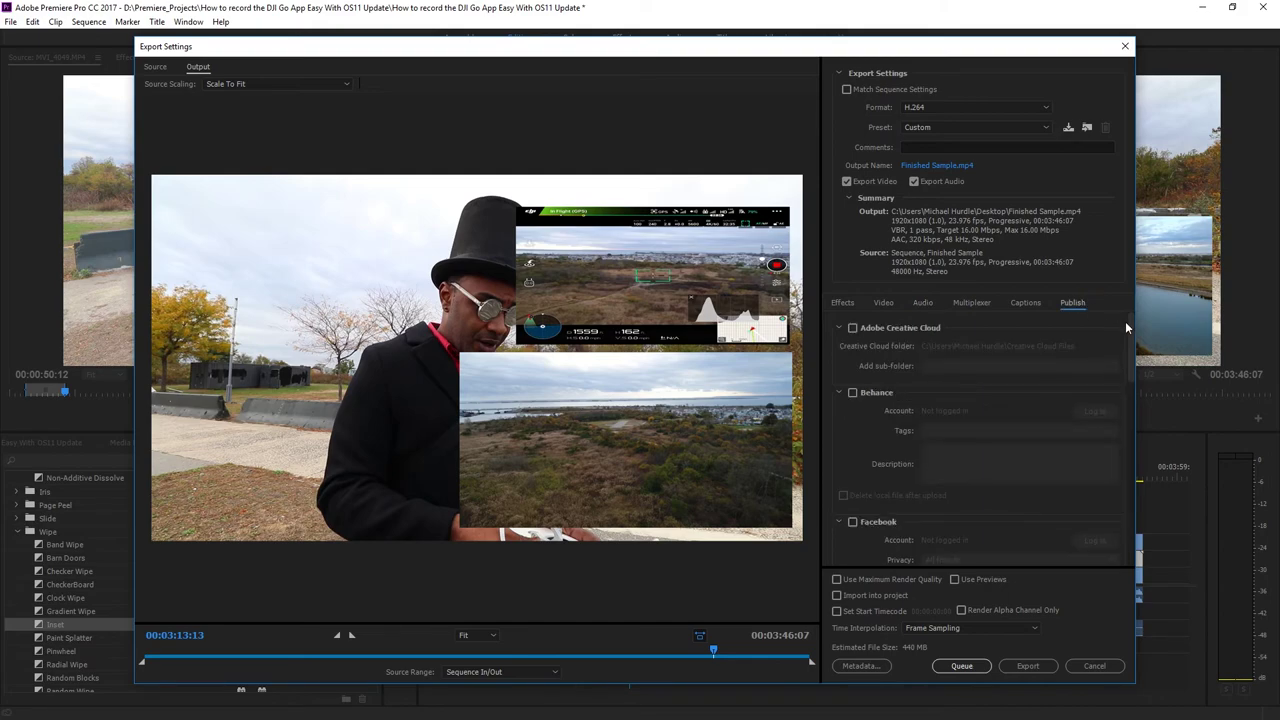
# Step: Queue the Finished Sample.mp4 H.264 job in Media Encoder, then close Media Encoder
pyautogui.moveTo(1133, 328)
pyautogui.mouseDown()
pyautogui.moveTo(1124, 505)
pyautogui.moveTo(1108, 537)
pyautogui.moveTo(1133, 486)
pyautogui.moveTo(1128, 328)
pyautogui.mouseUp()
pyautogui.click(973, 666)
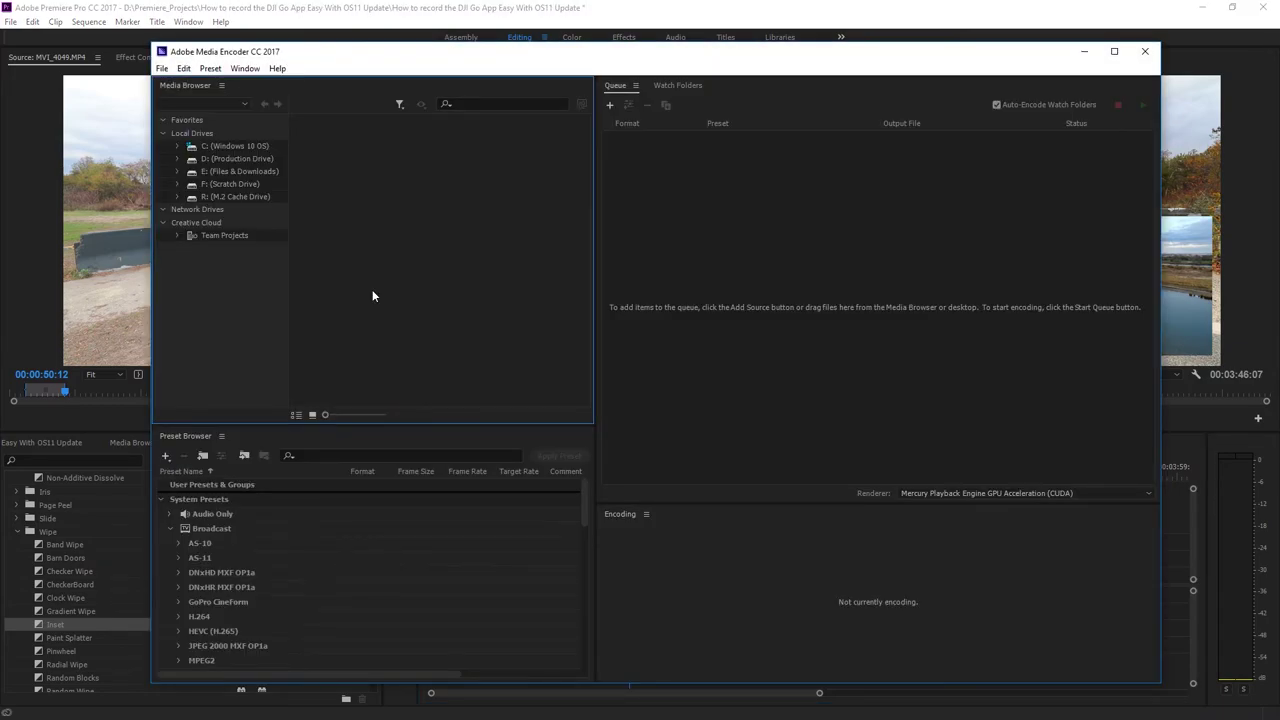
pyautogui.click(1147, 52)
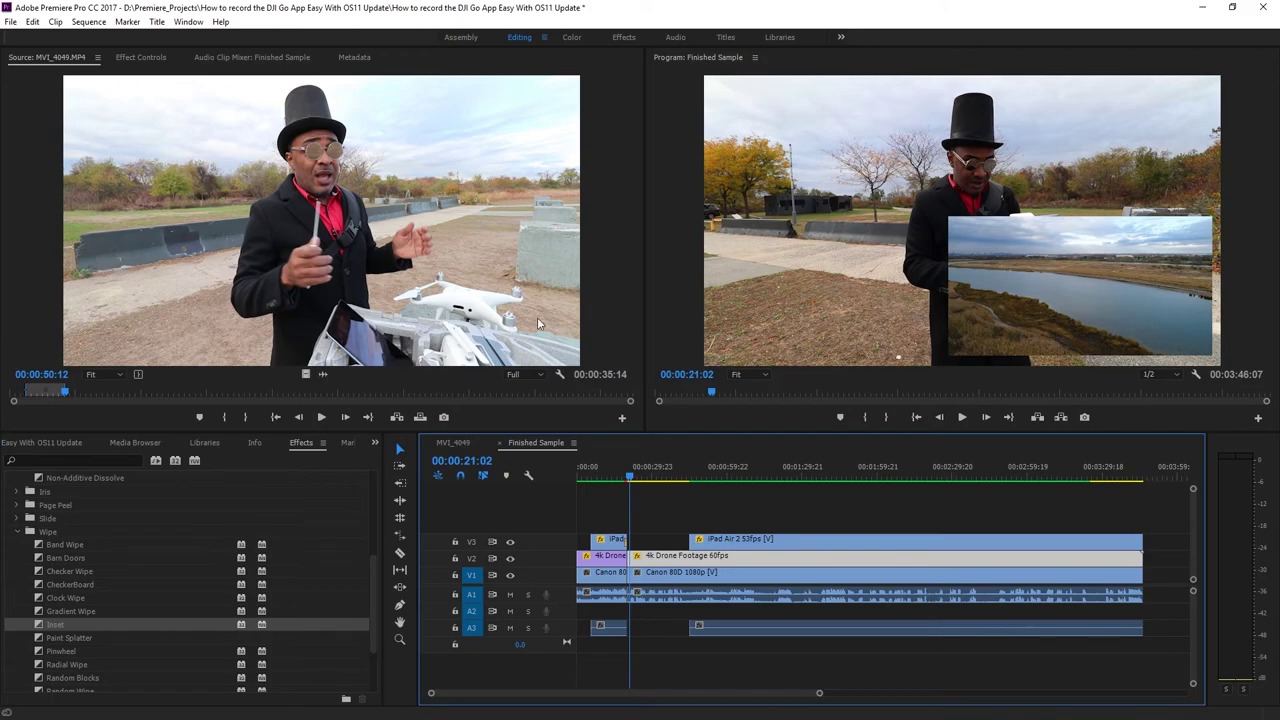
# Step: Reopen Export Settings with Ctrl+M and export Finished Sample directly
pyautogui.hotkey('ctrl', 'm')
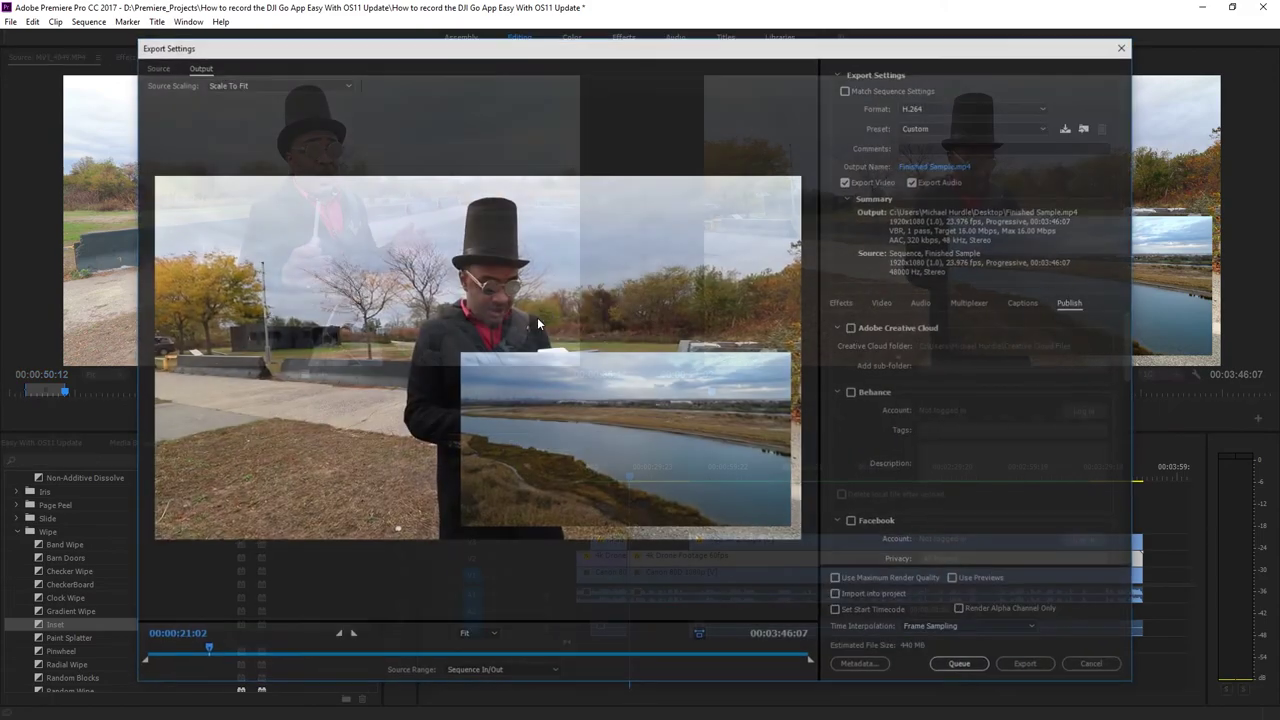
pyautogui.click(1025, 666)
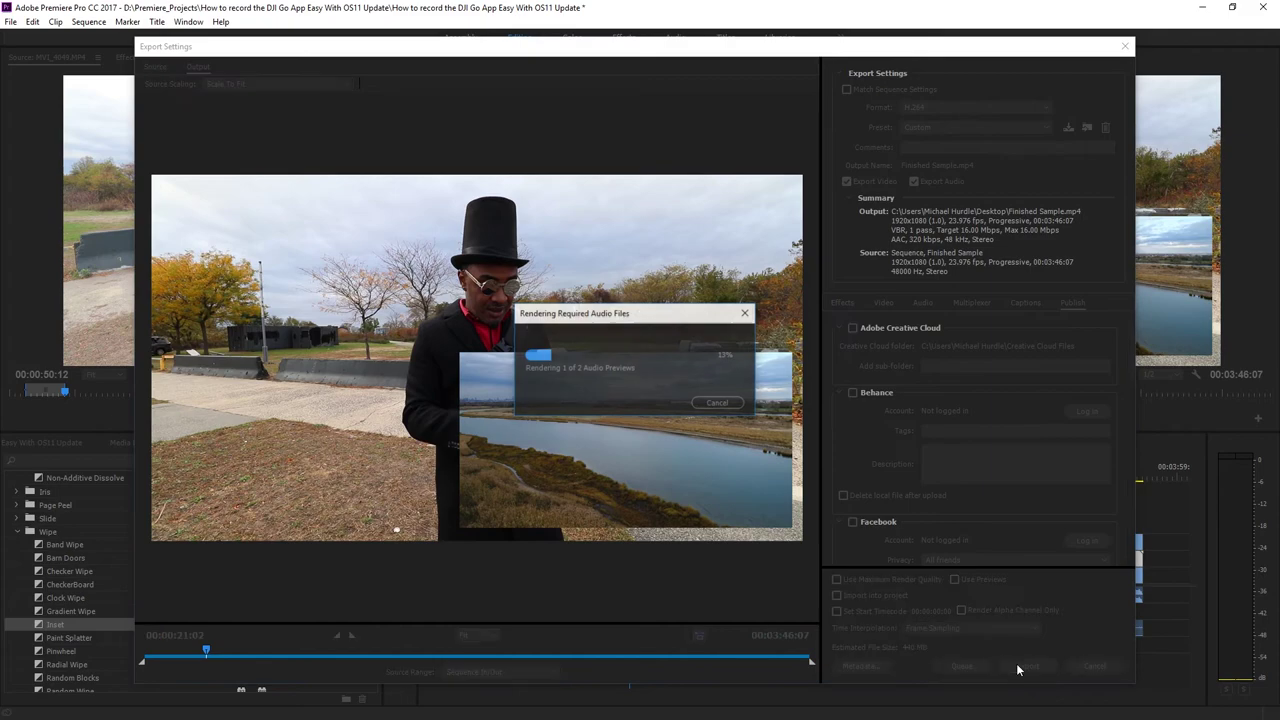